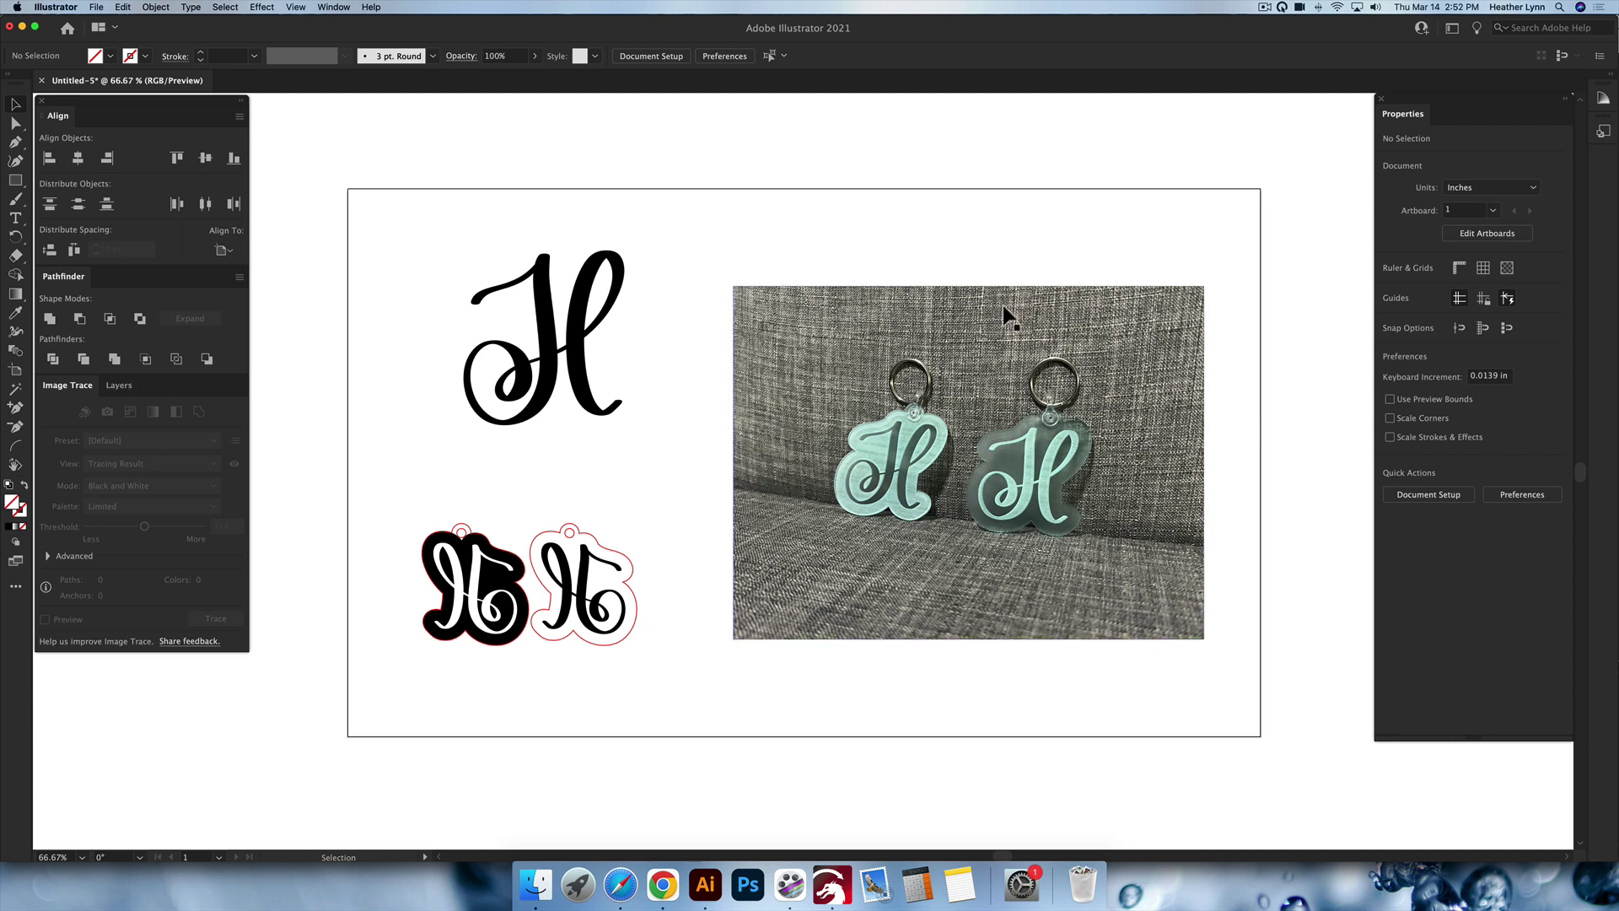
Show the sample H image, the cut-outline and black knockout keychains, and the finished photo
{"action": "left_click", "coordinate": [565, 327]}
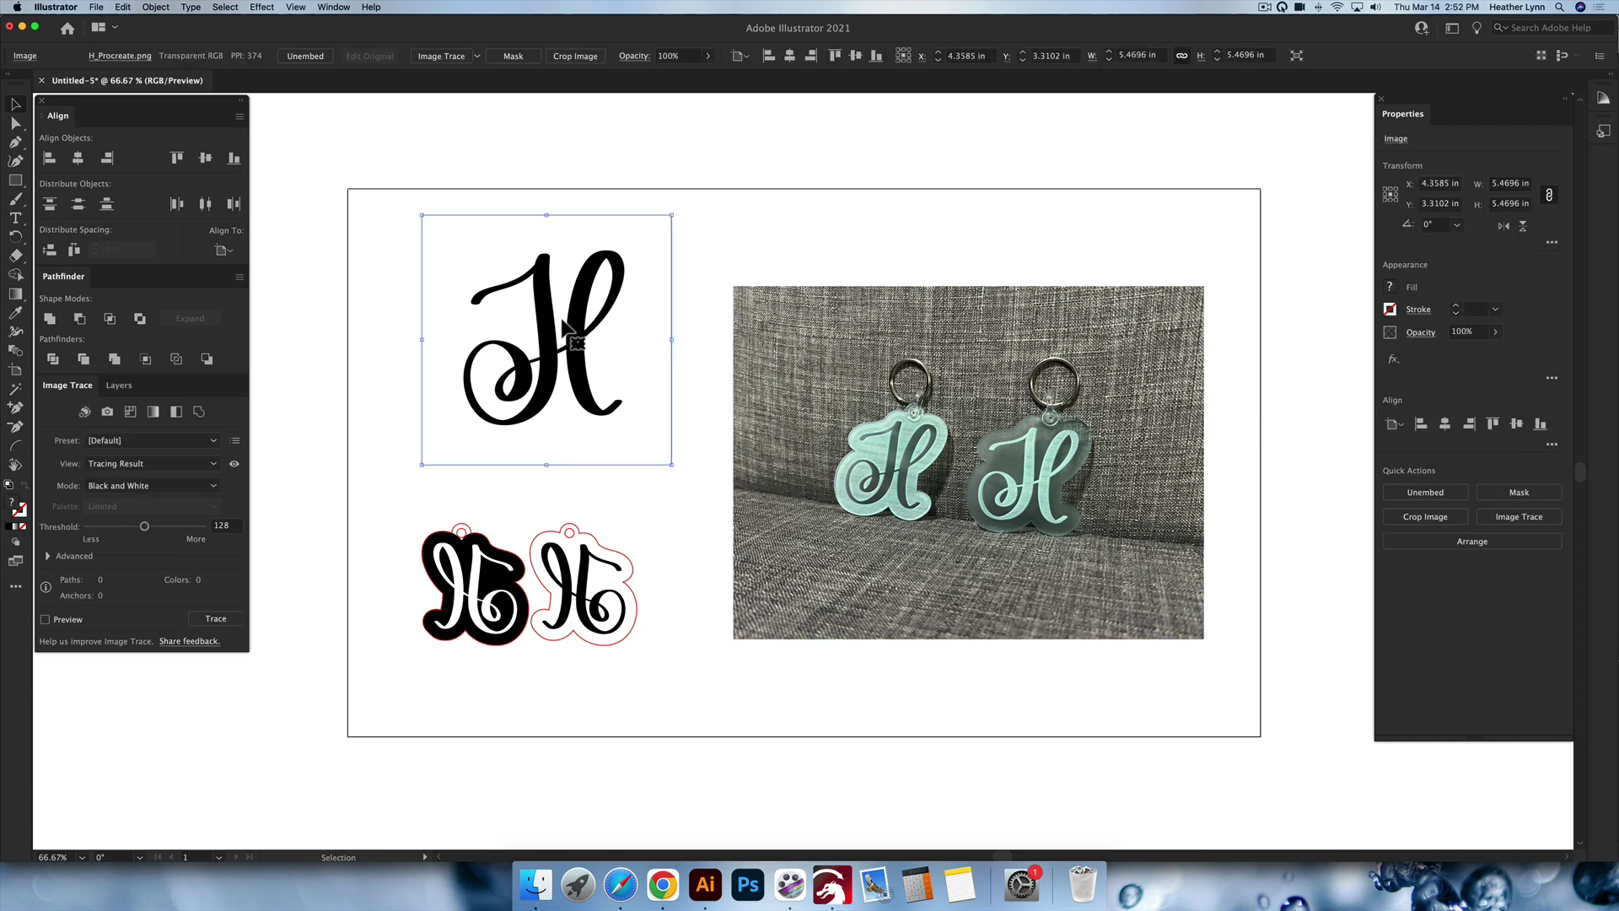
{"action": "left_click", "coordinate": [627, 552]}
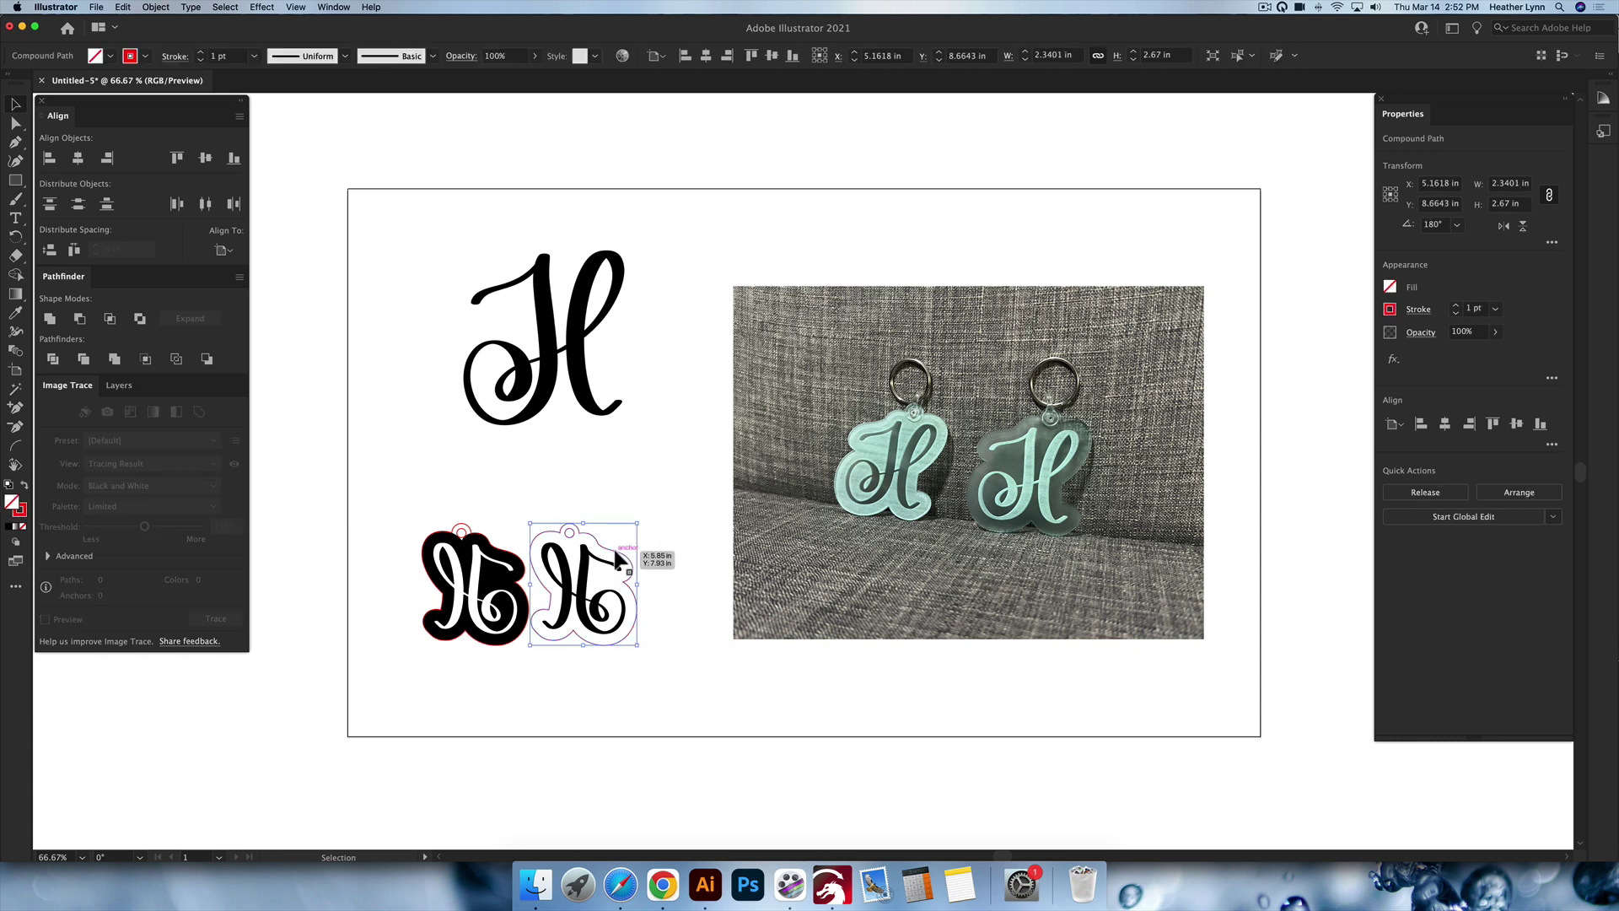
{"action": "left_click", "coordinate": [497, 592]}
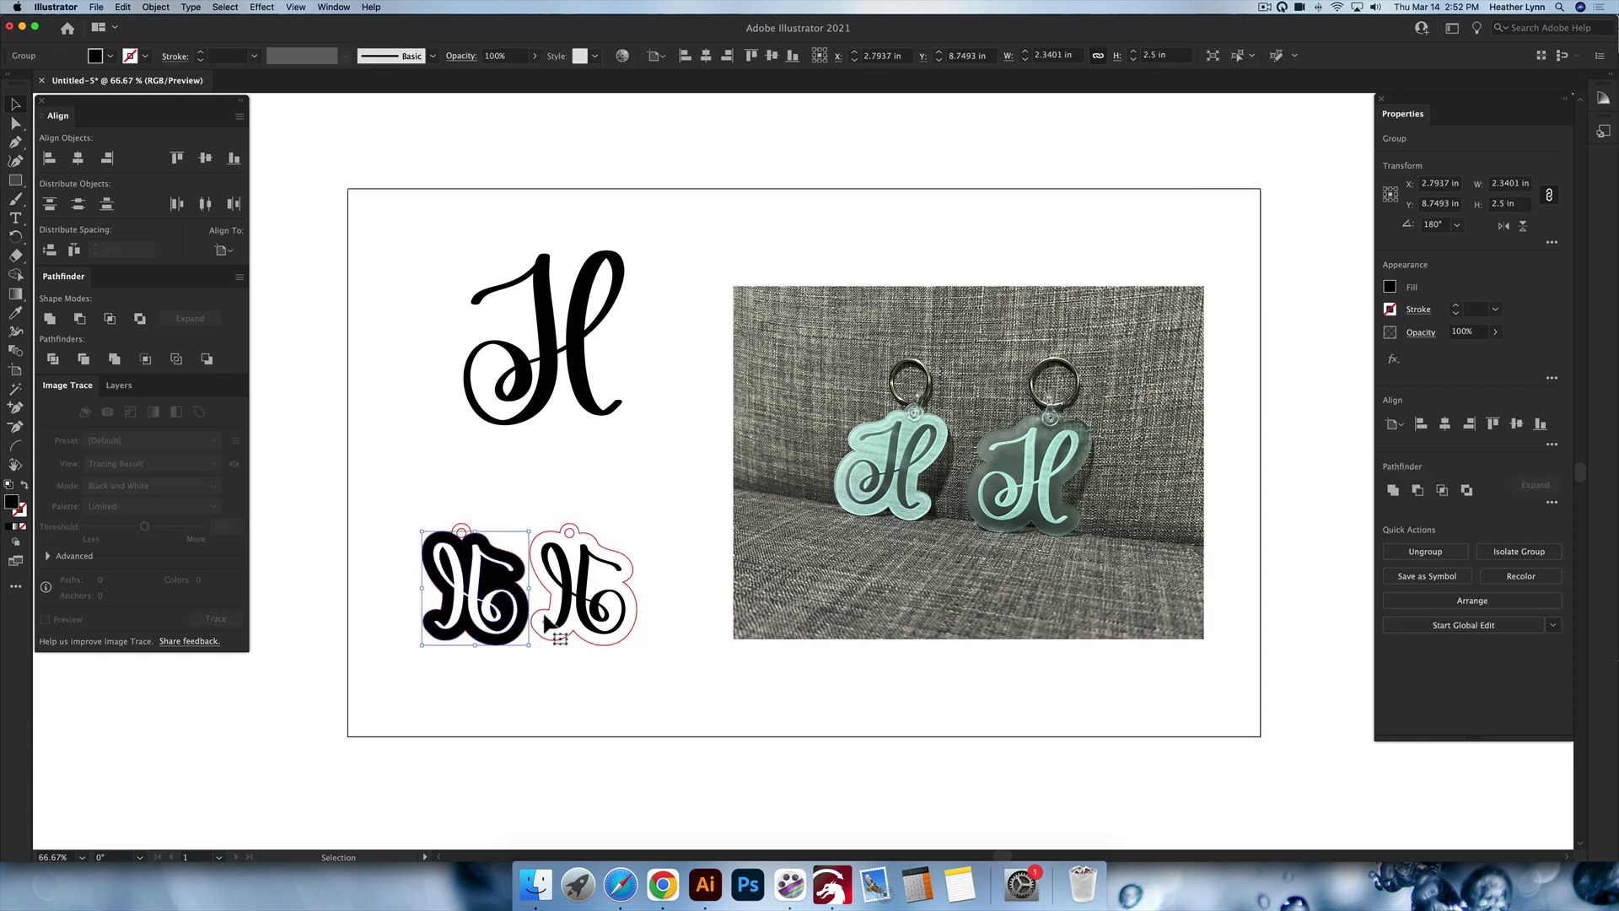
{"action": "left_click", "coordinate": [1045, 478]}
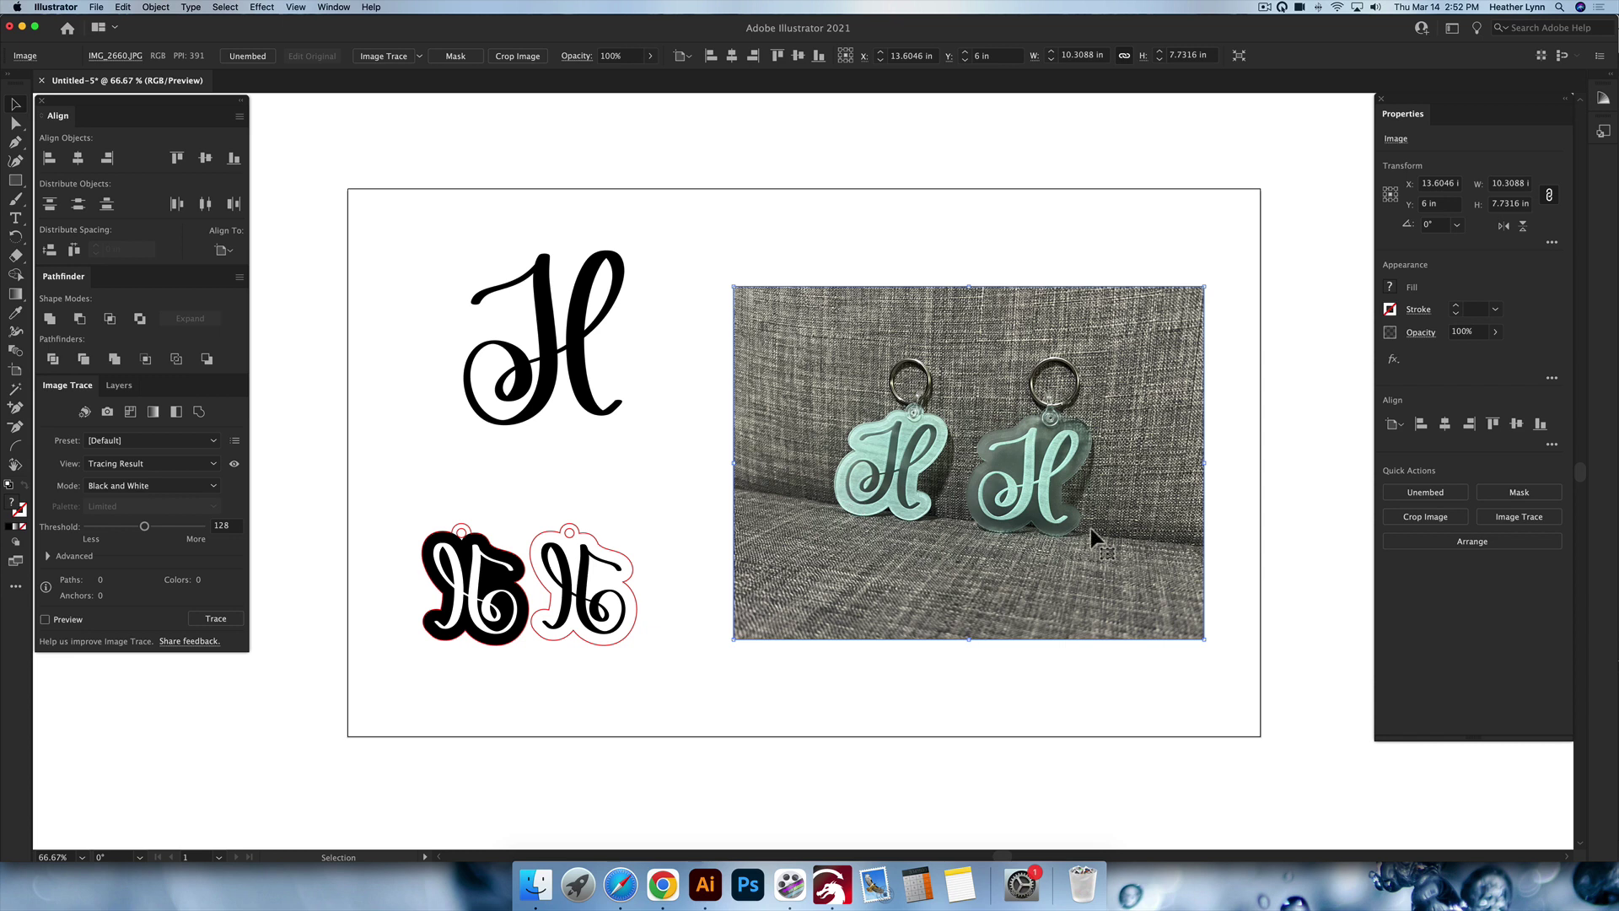
{"action": "left_click", "coordinate": [1271, 508]}
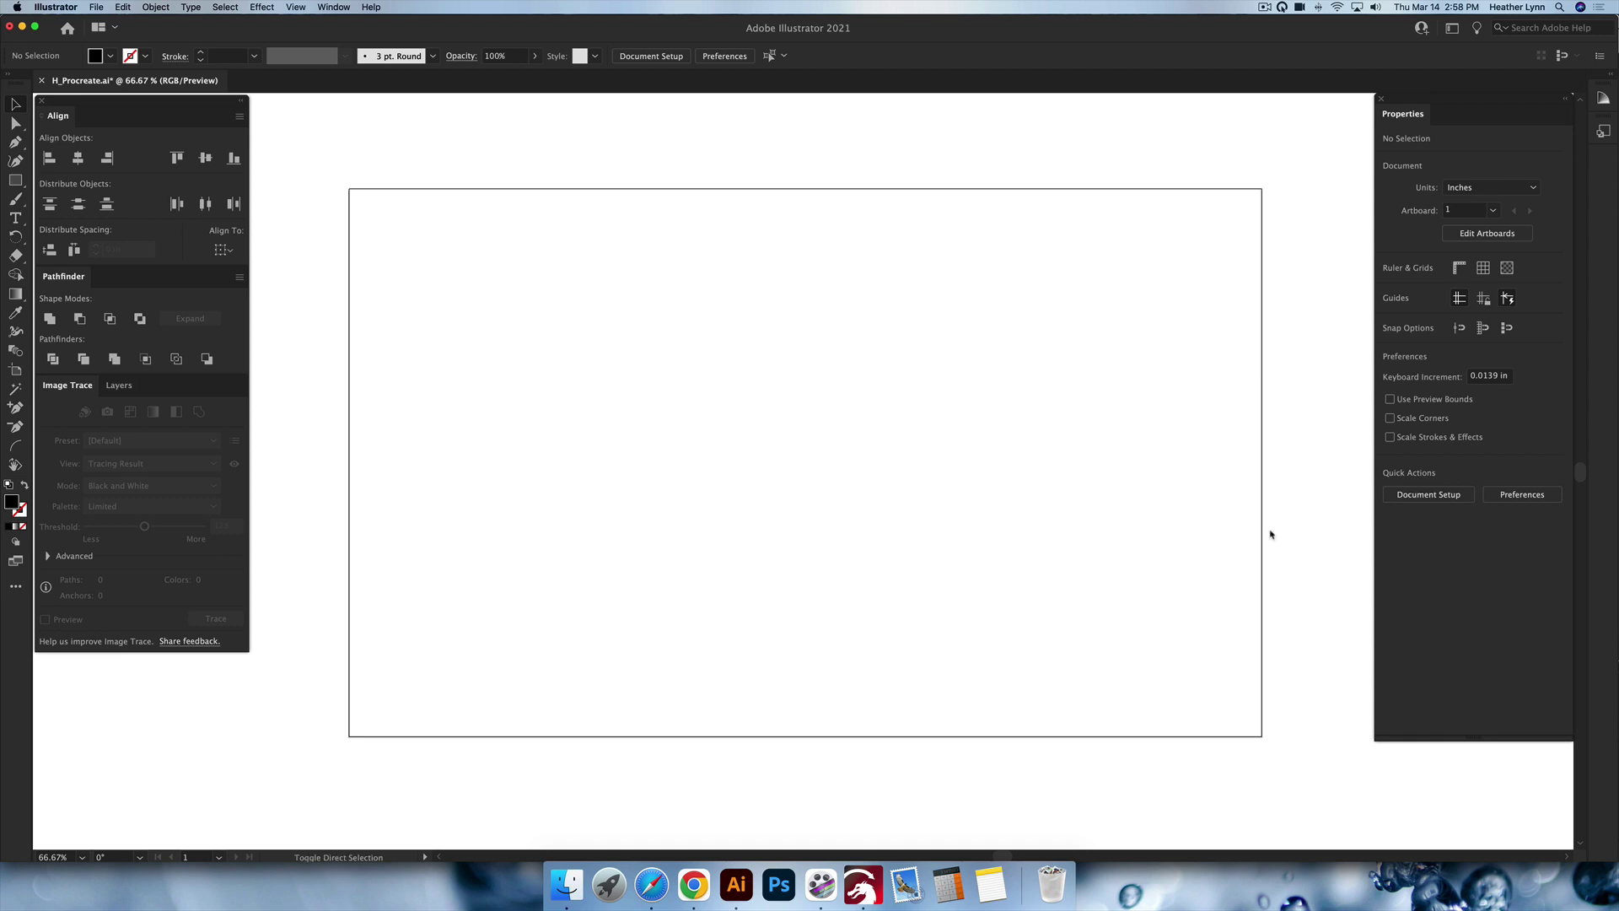
Load H_Procreate.png from the Downloads folder with the Place command
{"action": "key", "text": "super+shift+p"}
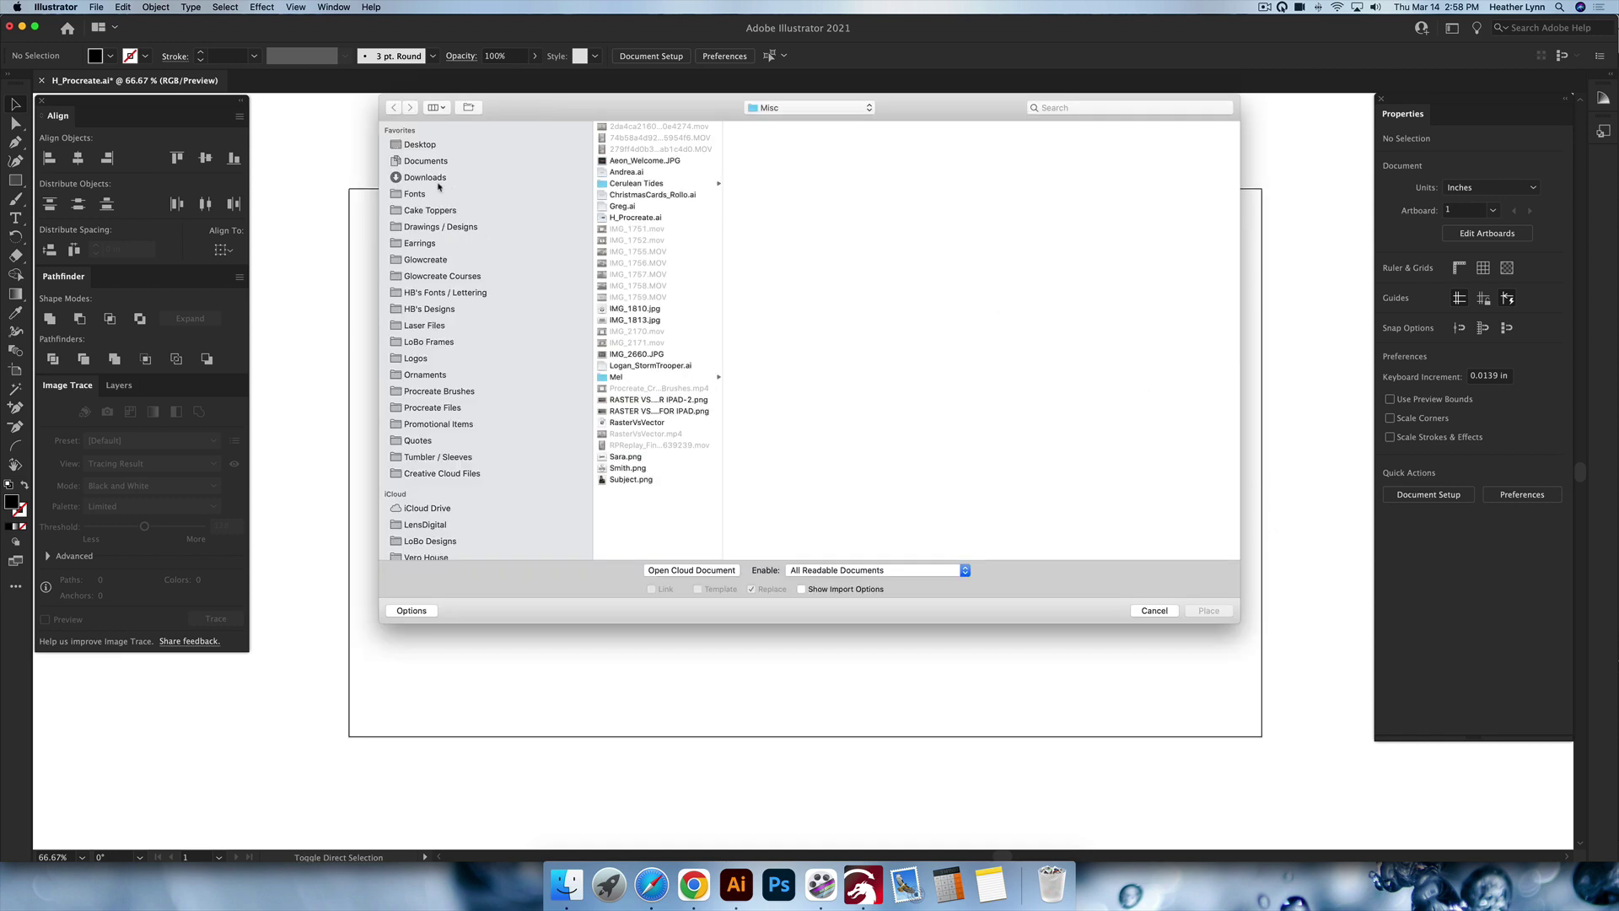
{"action": "left_click", "coordinate": [425, 177]}
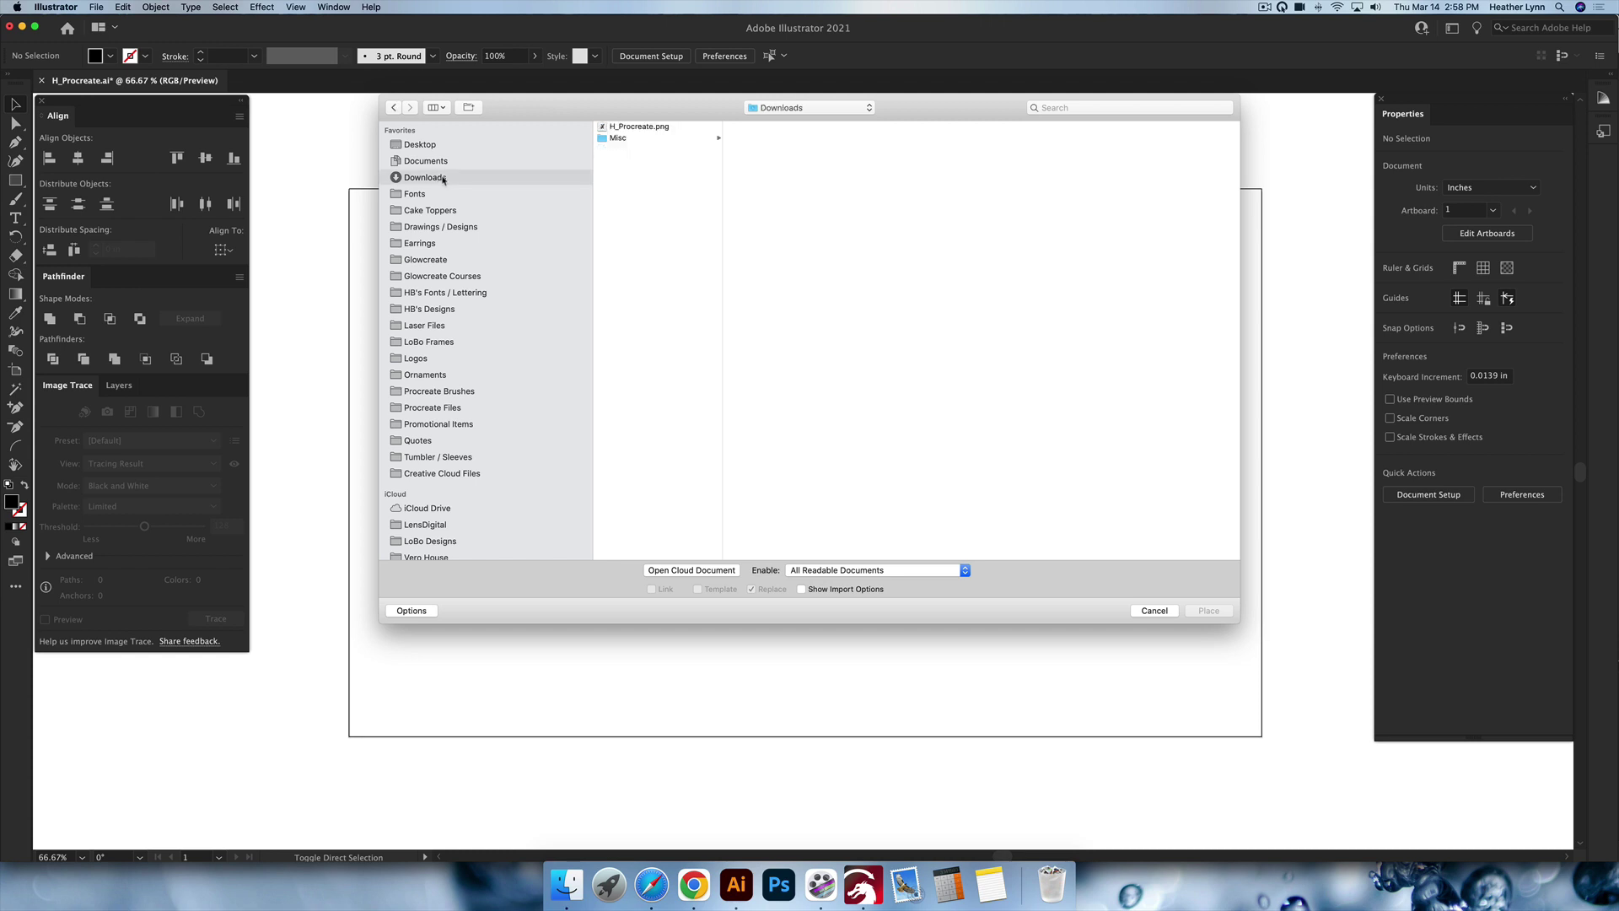
{"action": "left_click", "coordinate": [639, 126]}
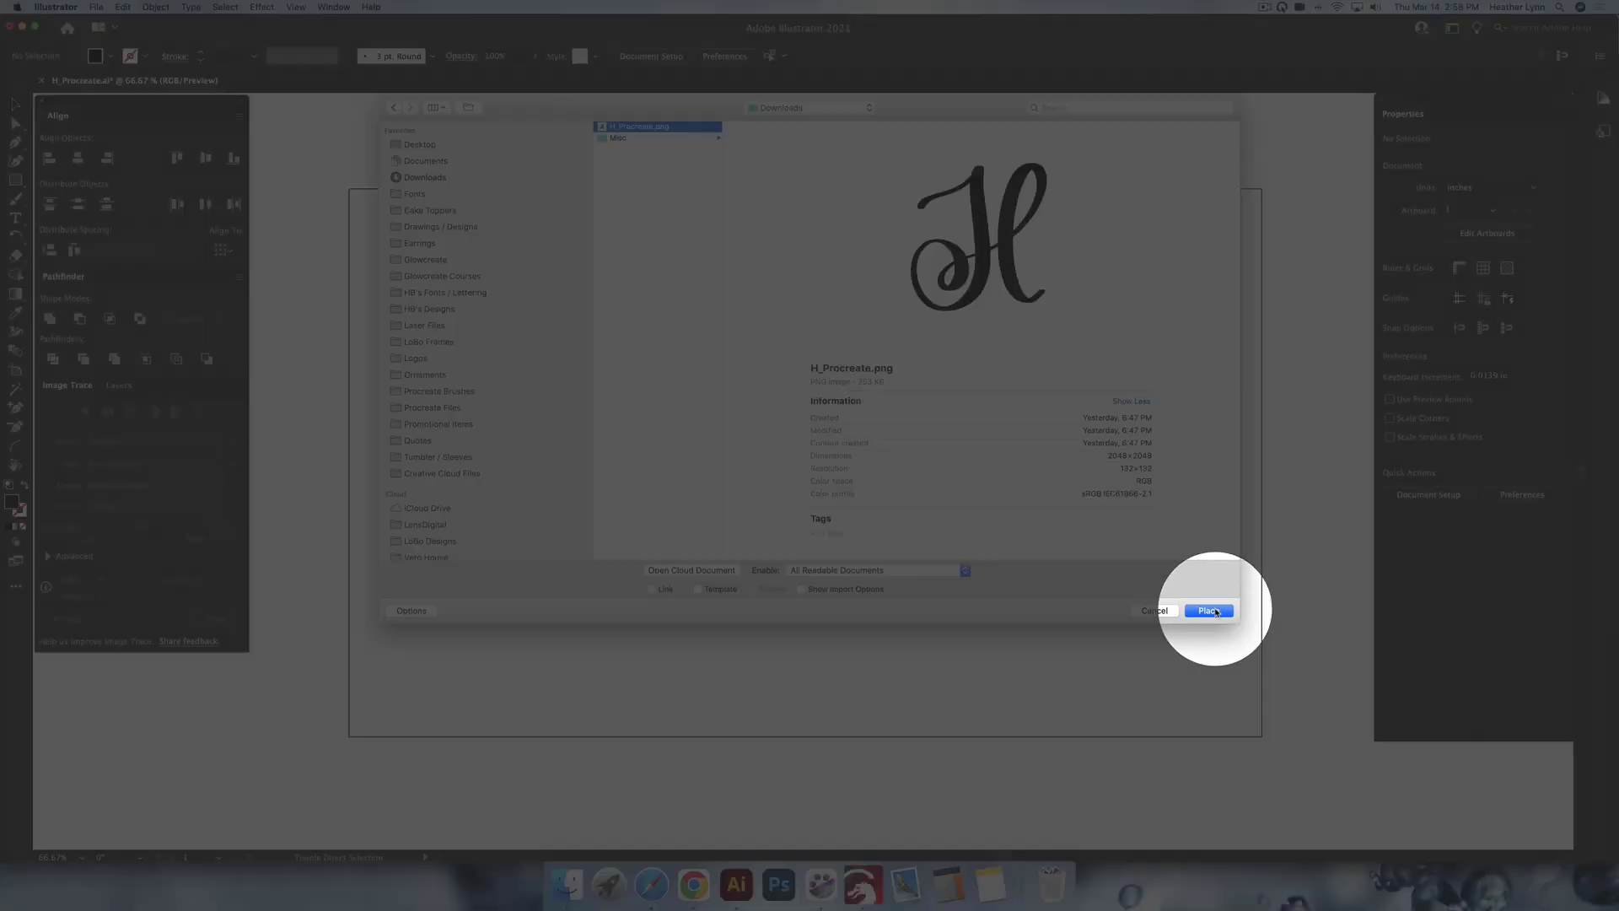
{"action": "left_click", "coordinate": [1228, 611]}
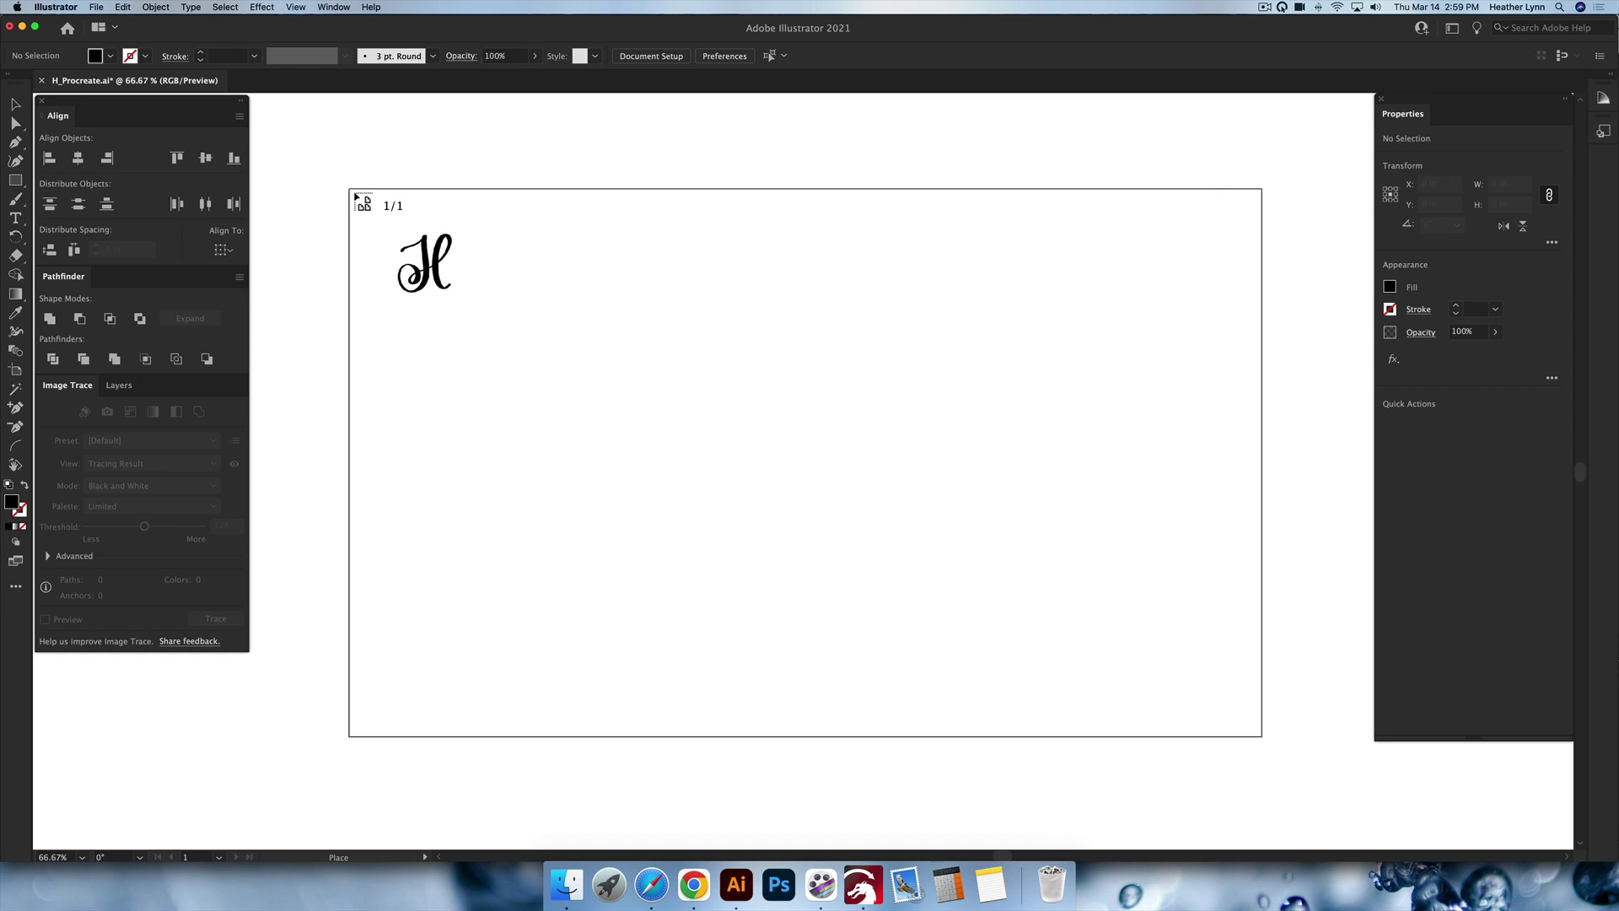
Drop the H image on the artboard, image-trace it, and expand the tracing into paths
{"action": "left_click", "coordinate": [355, 193]}
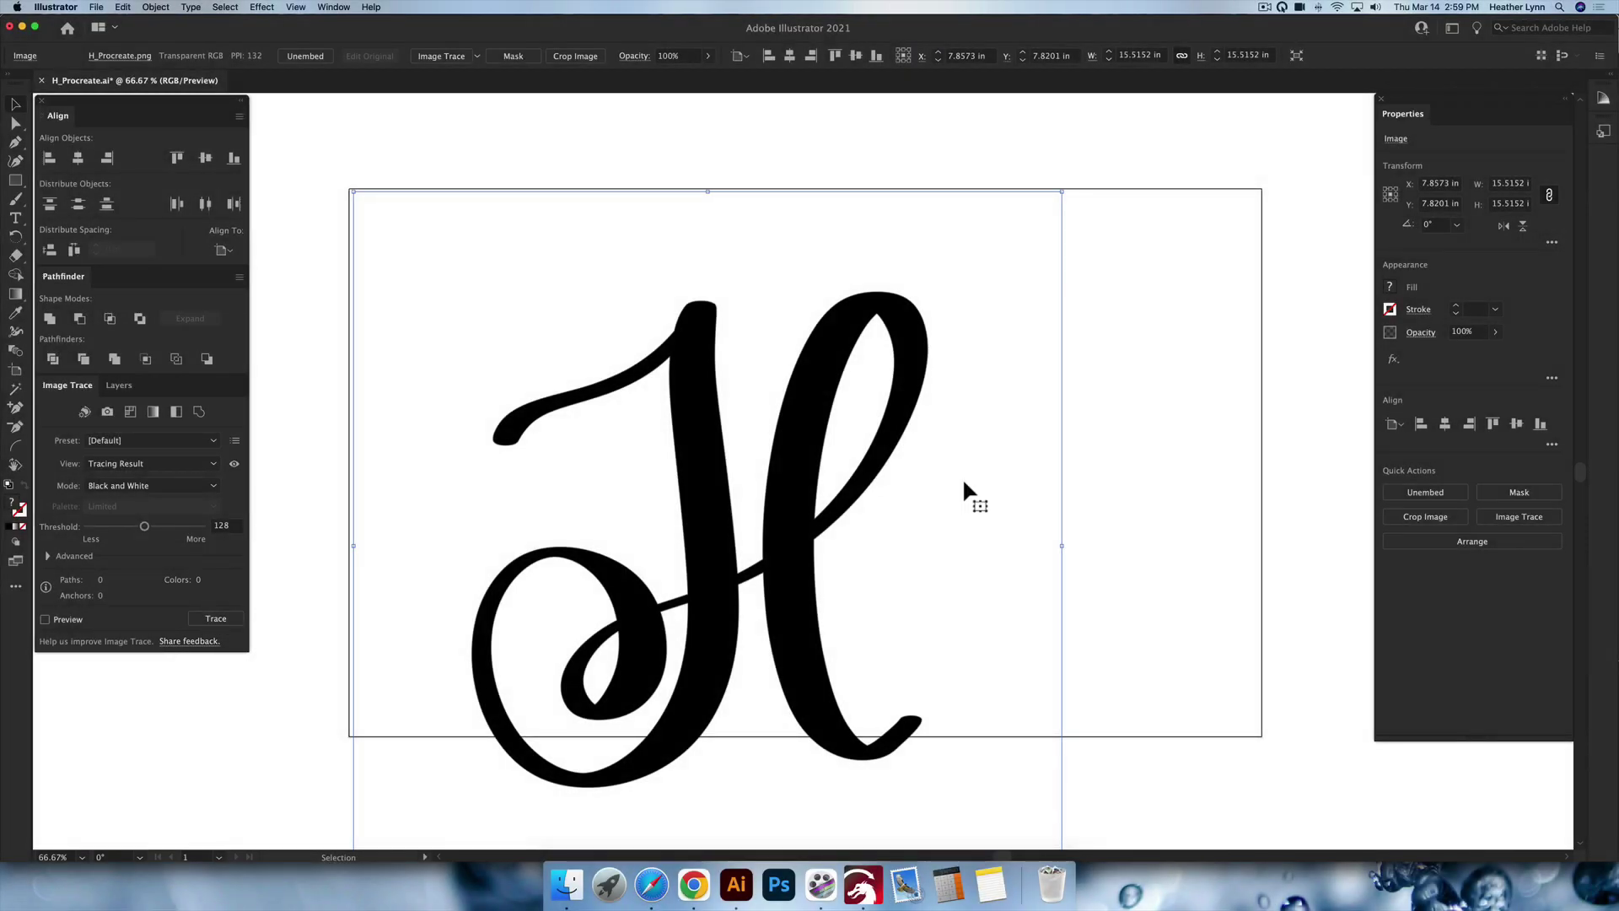
{"action": "left_click", "coordinate": [218, 619]}
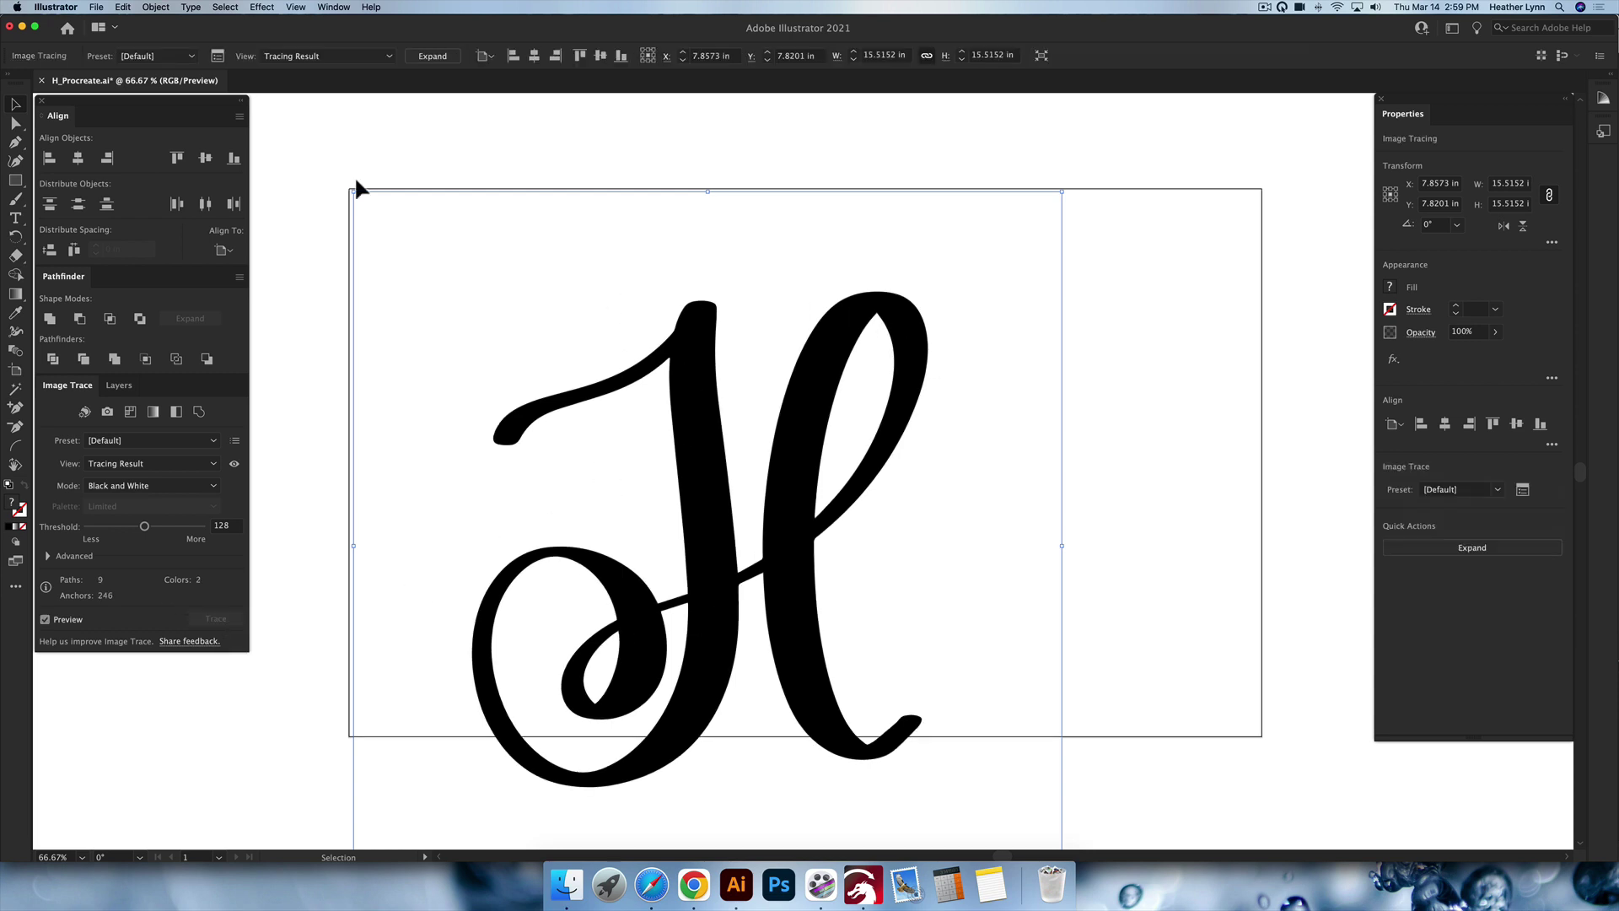
{"action": "left_click", "coordinate": [156, 8]}
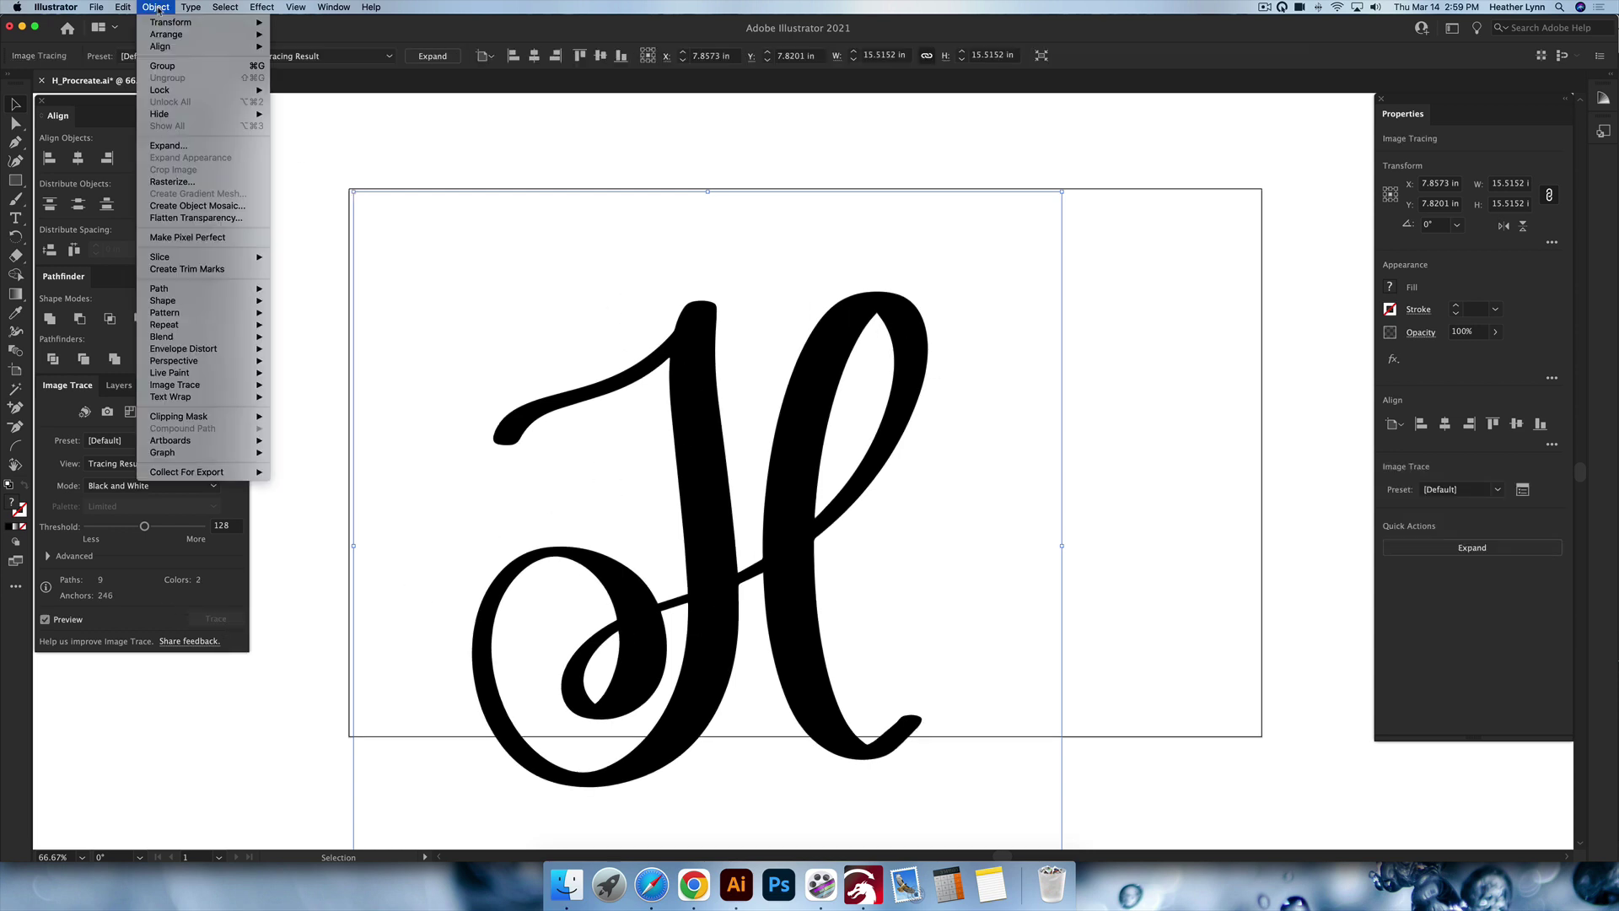
{"action": "left_click", "coordinate": [193, 146]}
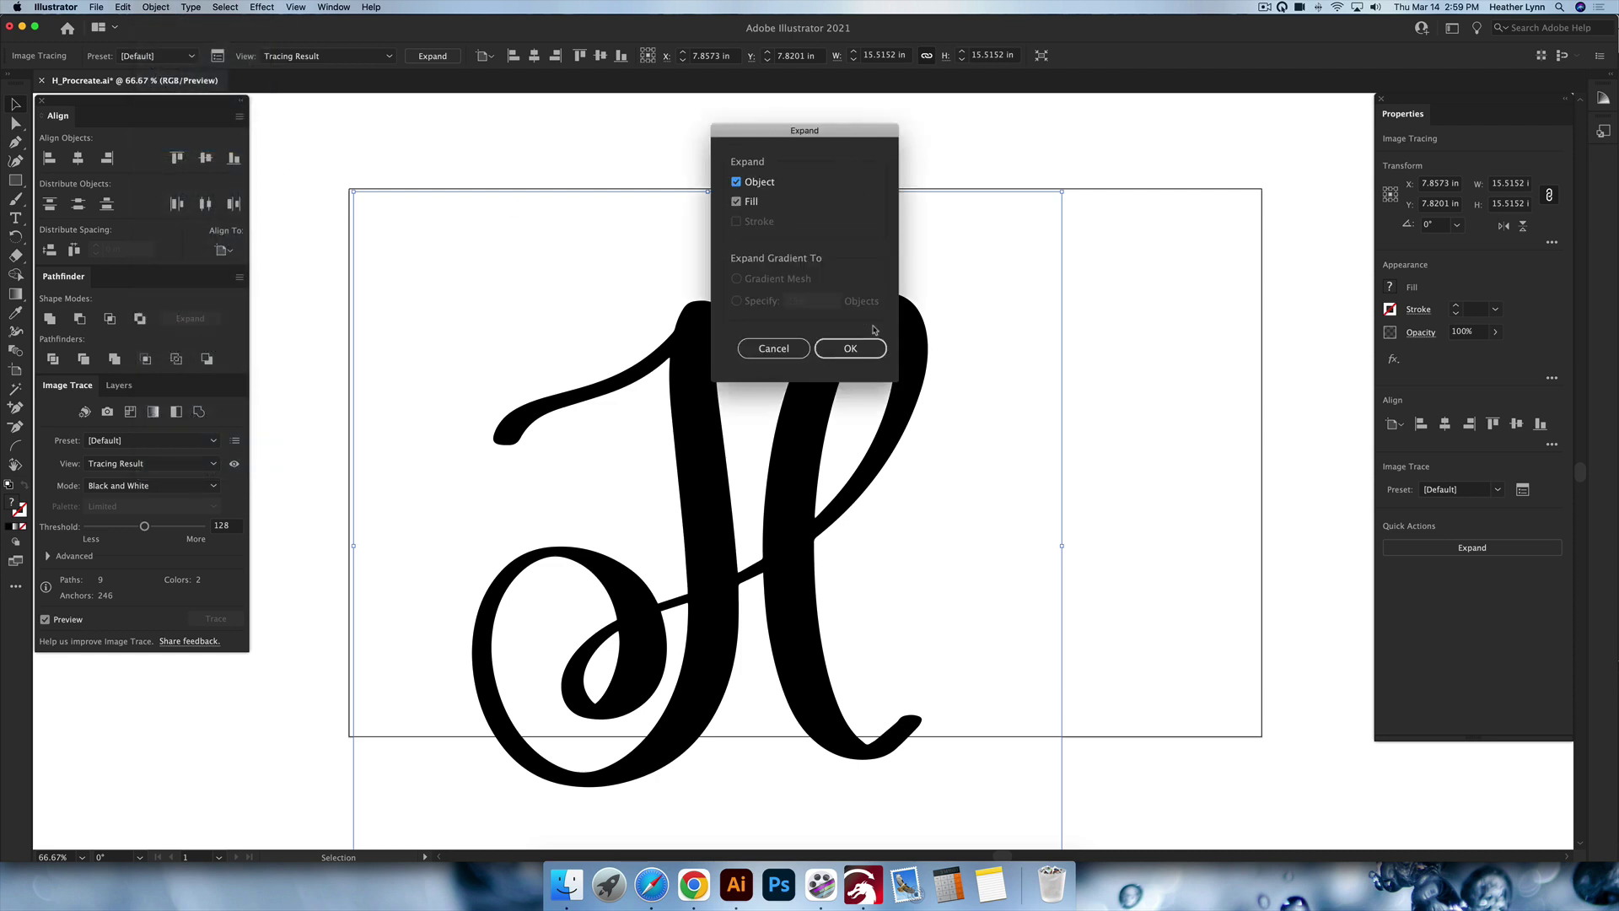
{"action": "left_click", "coordinate": [864, 351]}
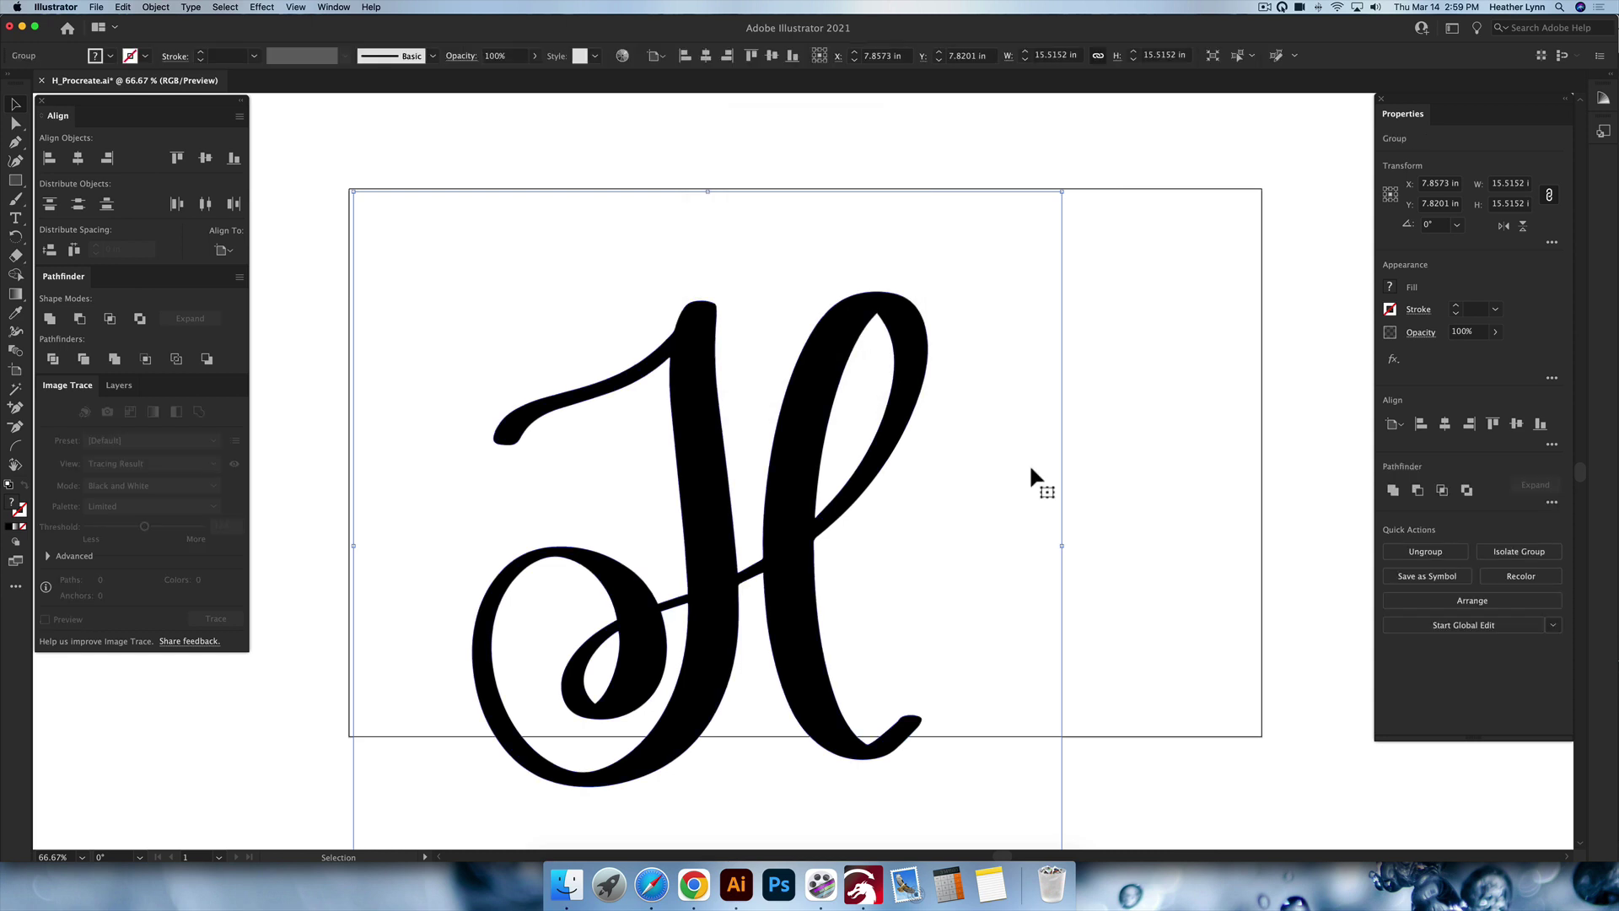
Delete the white background shapes with the Magic Wand and check the letter in Outline view
{"action": "key", "text": "y"}
{"action": "left_click", "coordinate": [944, 473]}
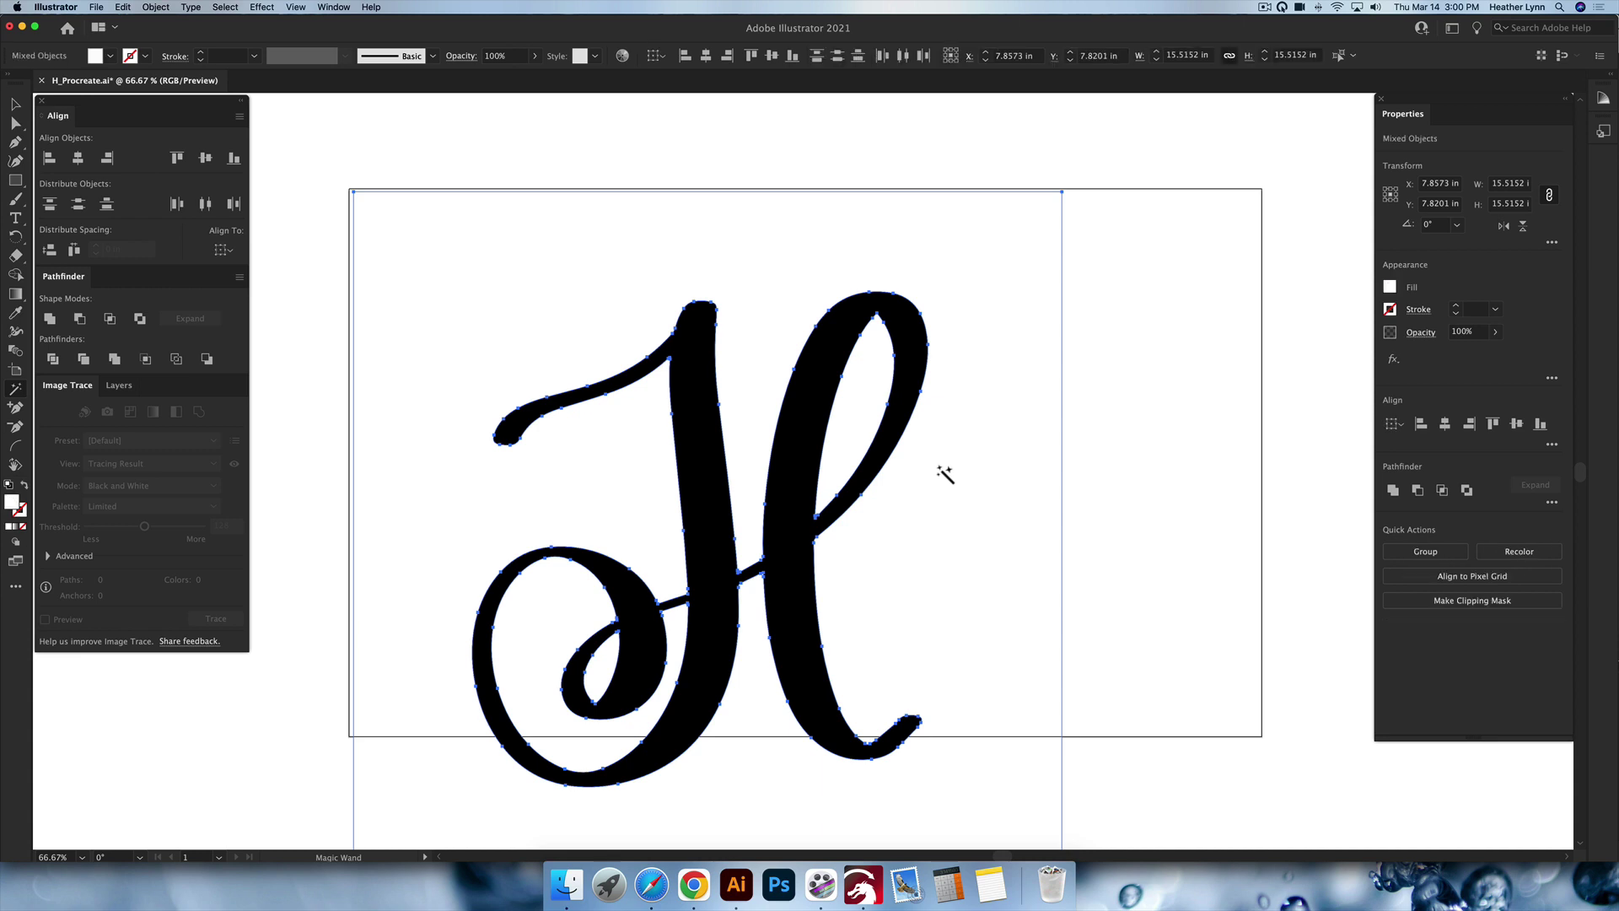
{"action": "key", "text": "Delete"}
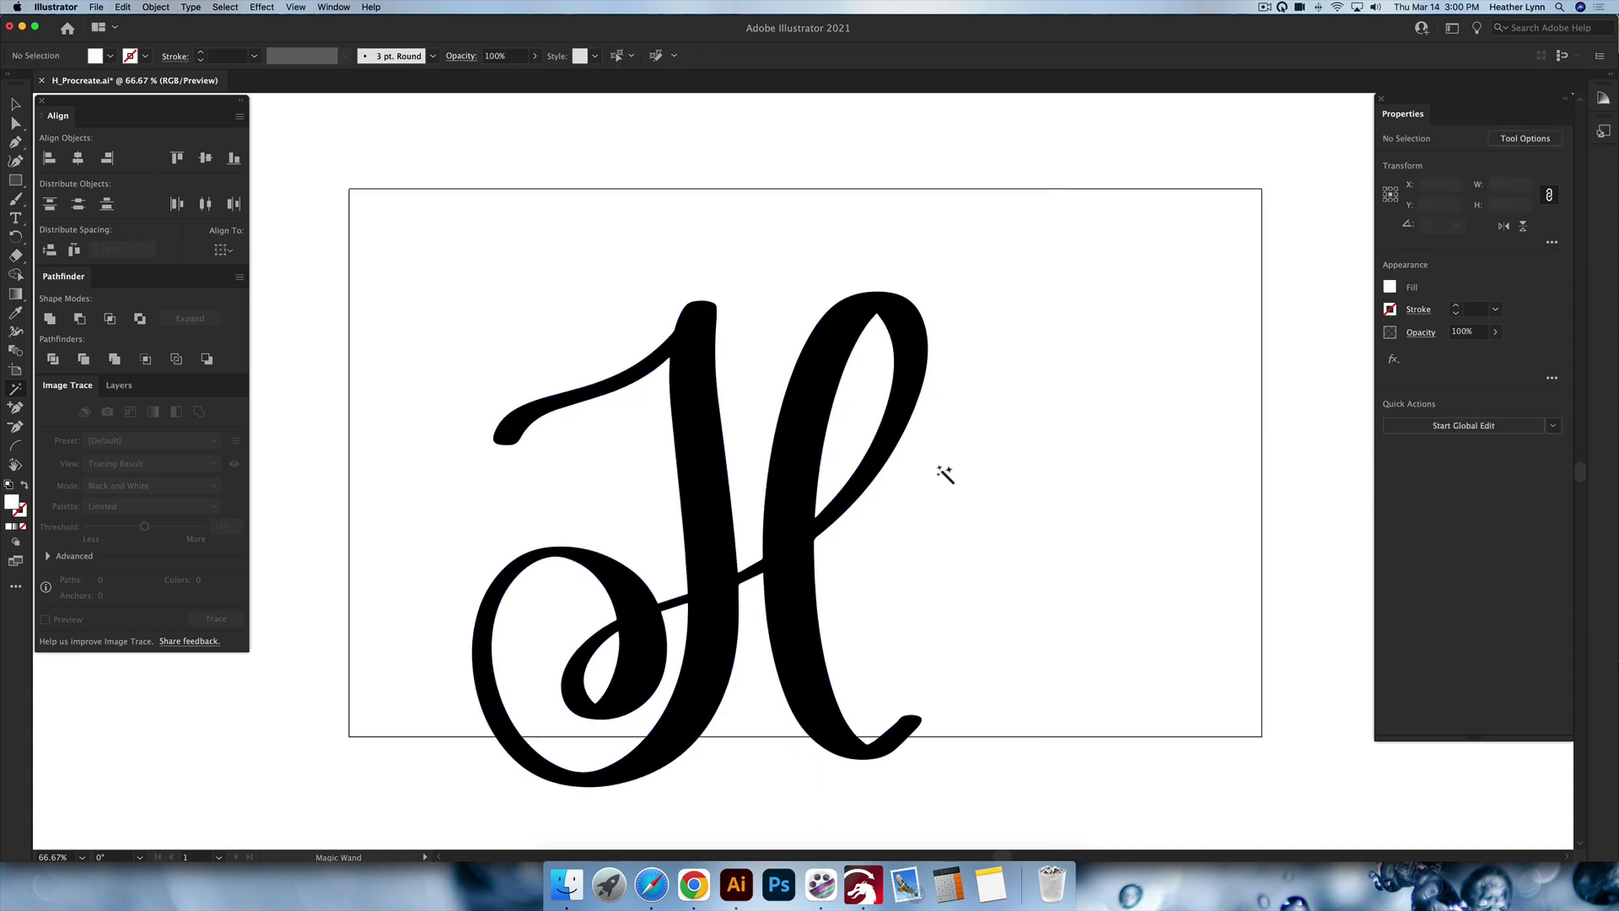
{"action": "scroll", "coordinate": [808, 515], "scroll_direction": "right", "scroll_amount": 3}
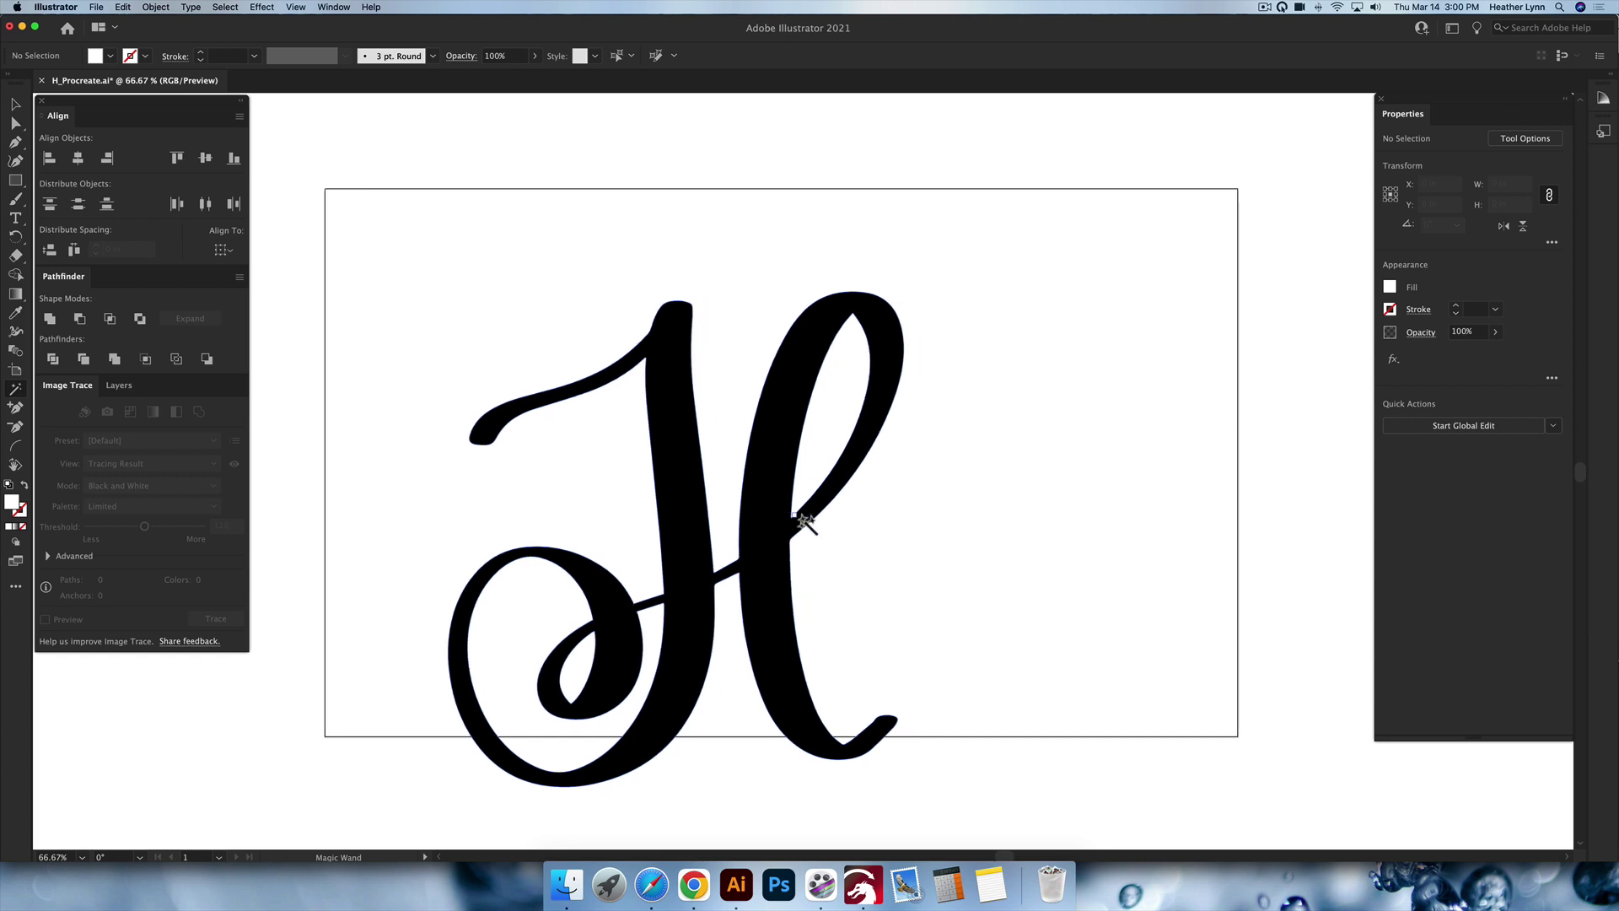
{"action": "key", "text": "v"}
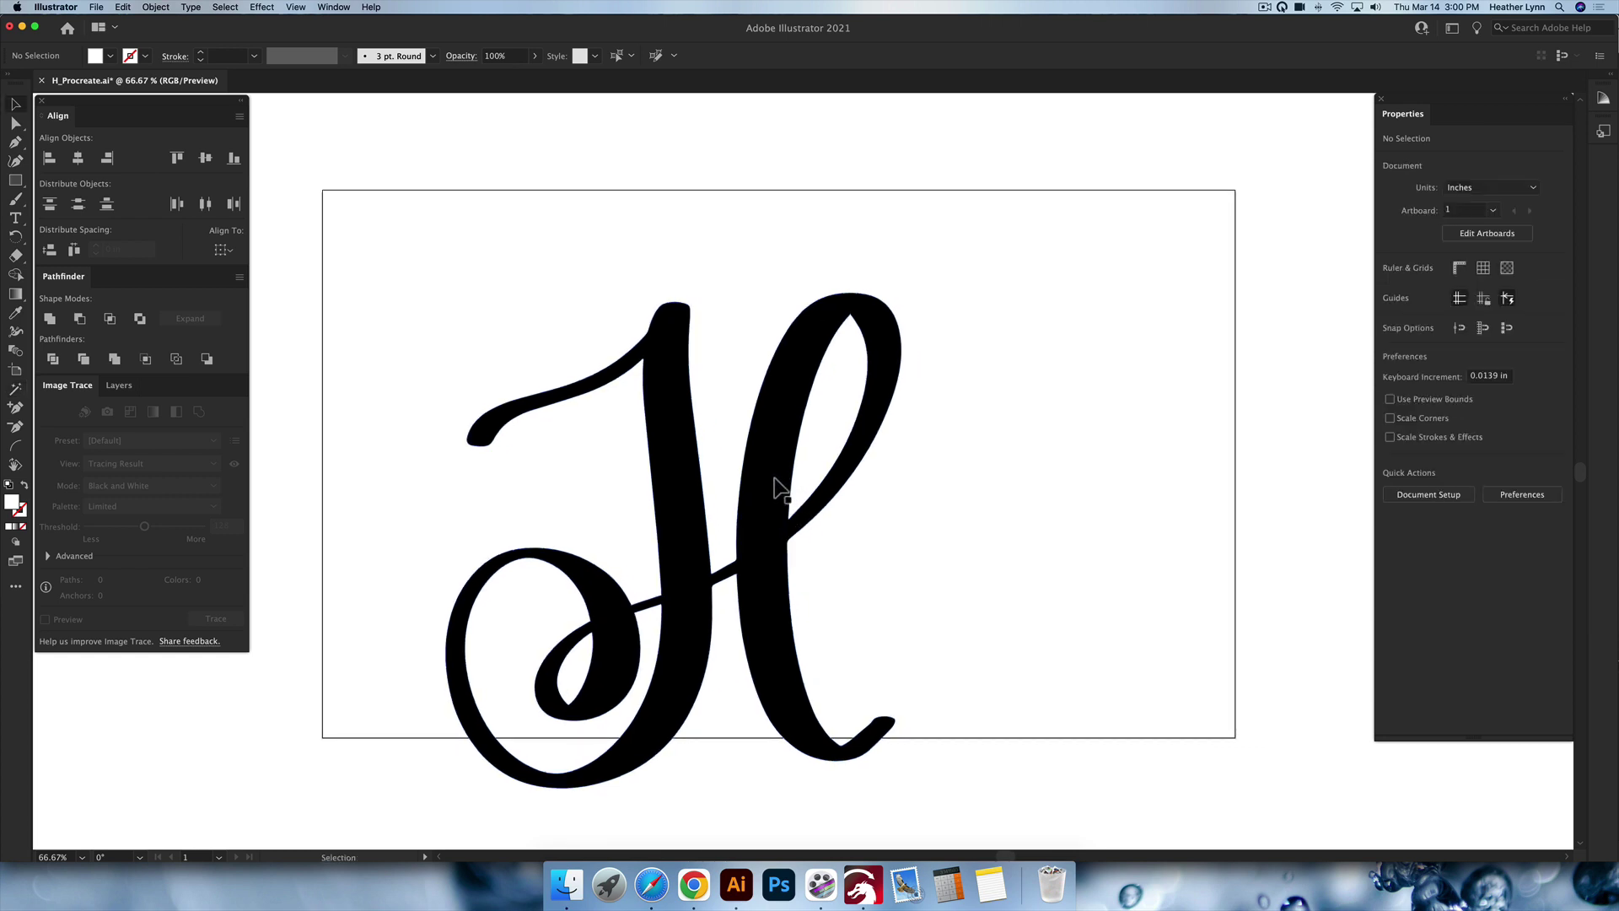
{"action": "key", "text": "ctrl+y"}
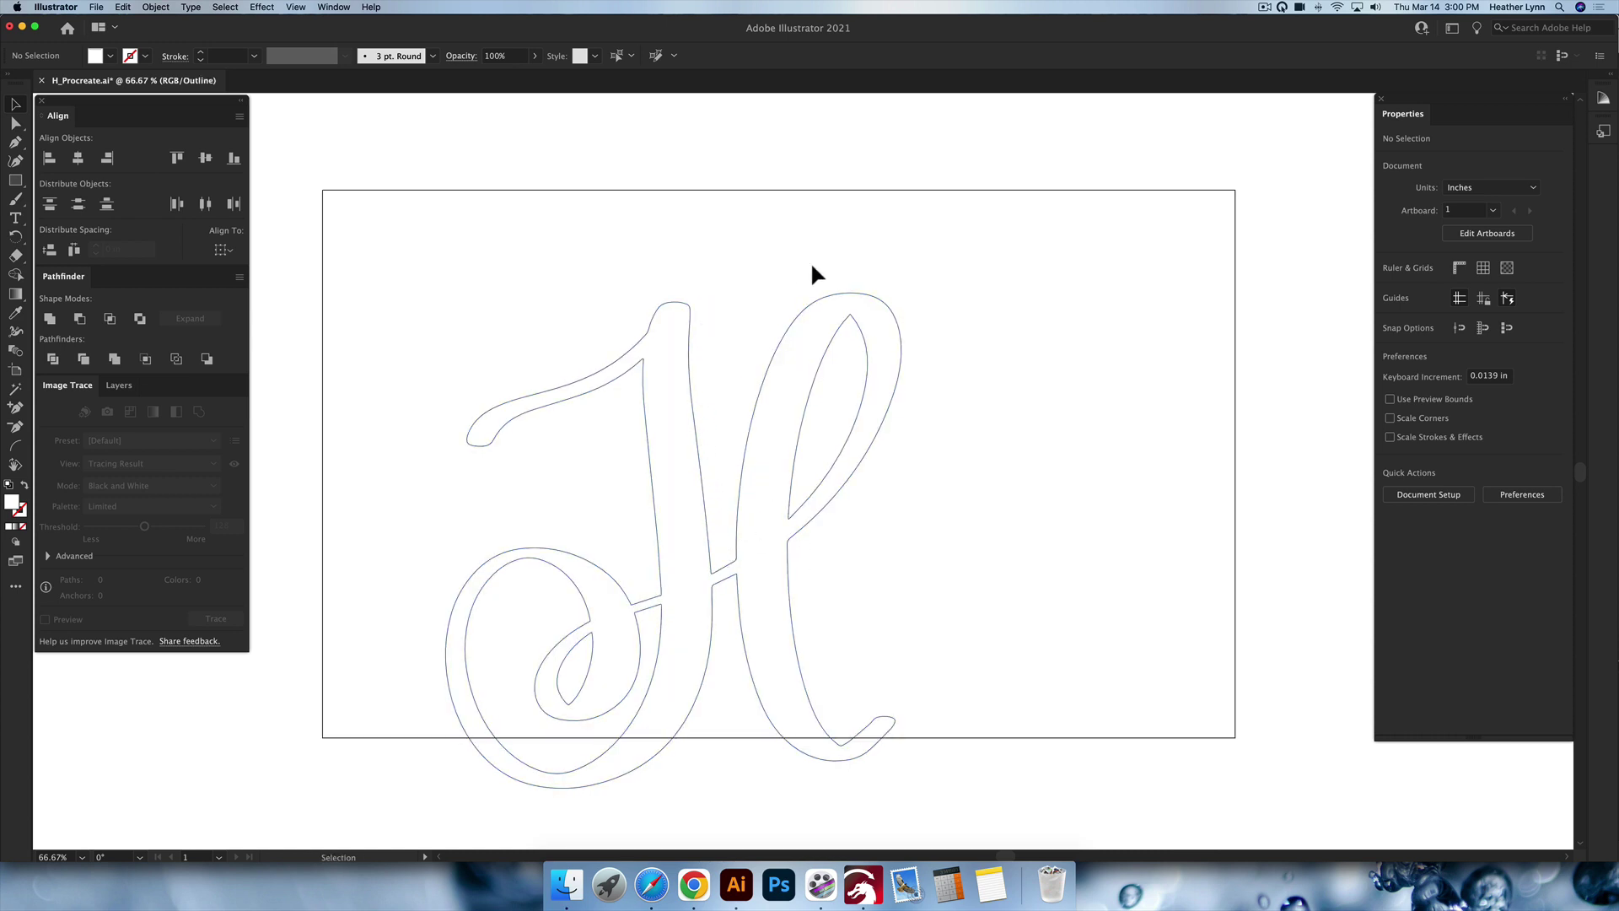
{"action": "key", "text": "ctrl+y"}
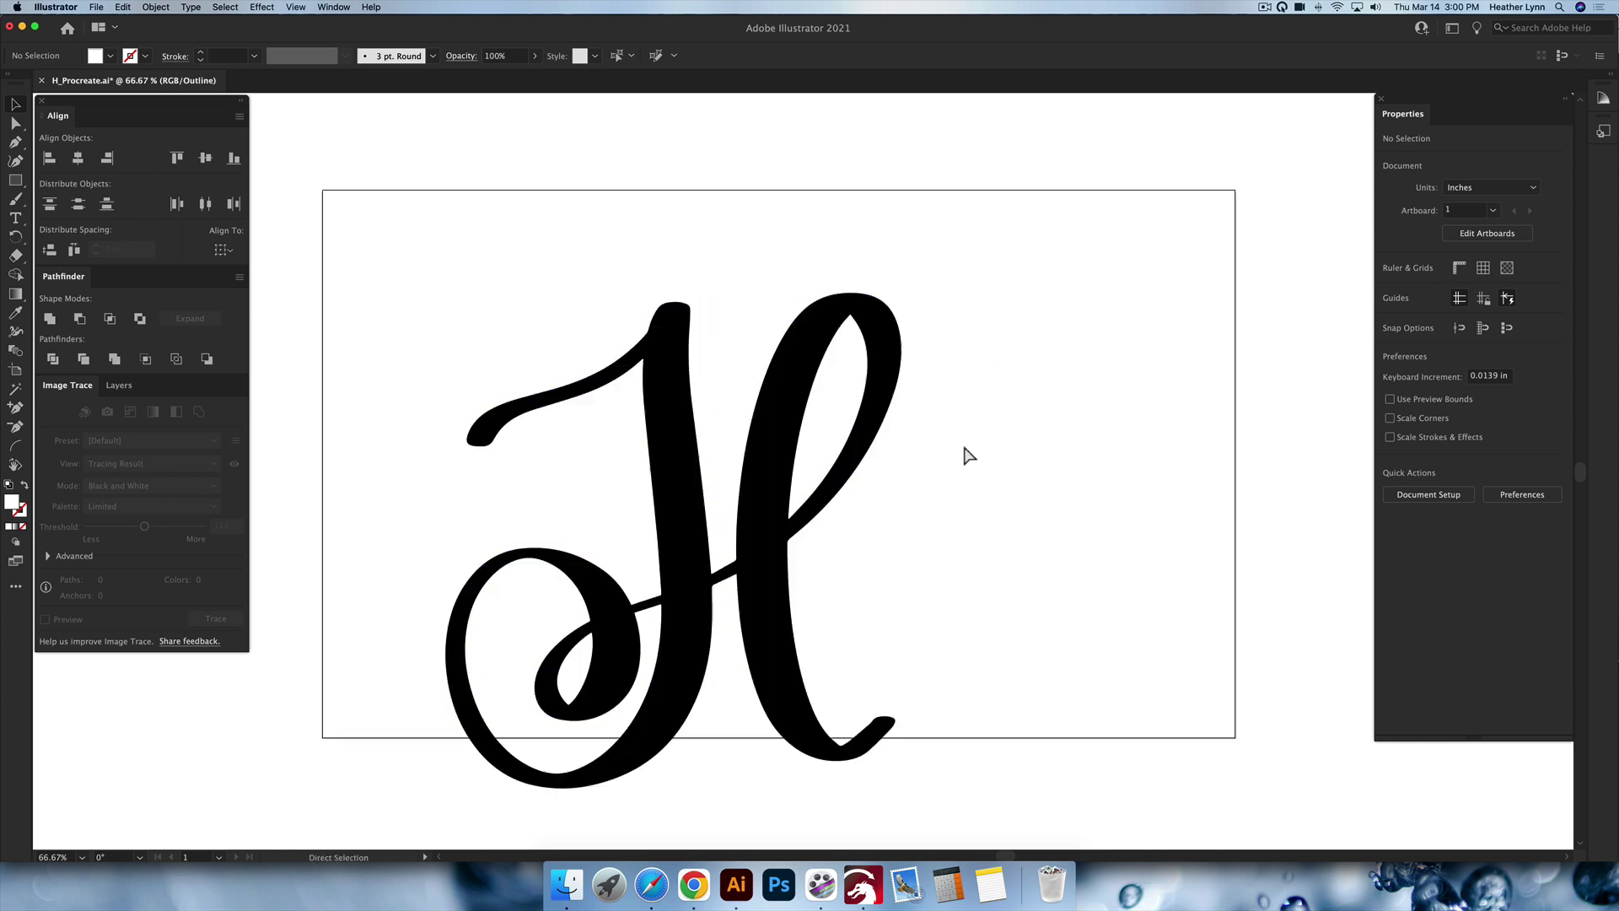
Move the H up the artboard and nudge the floating panel group into place
{"action": "left_click_drag", "start_coordinate": [780, 469], "coordinate": [778, 396]}
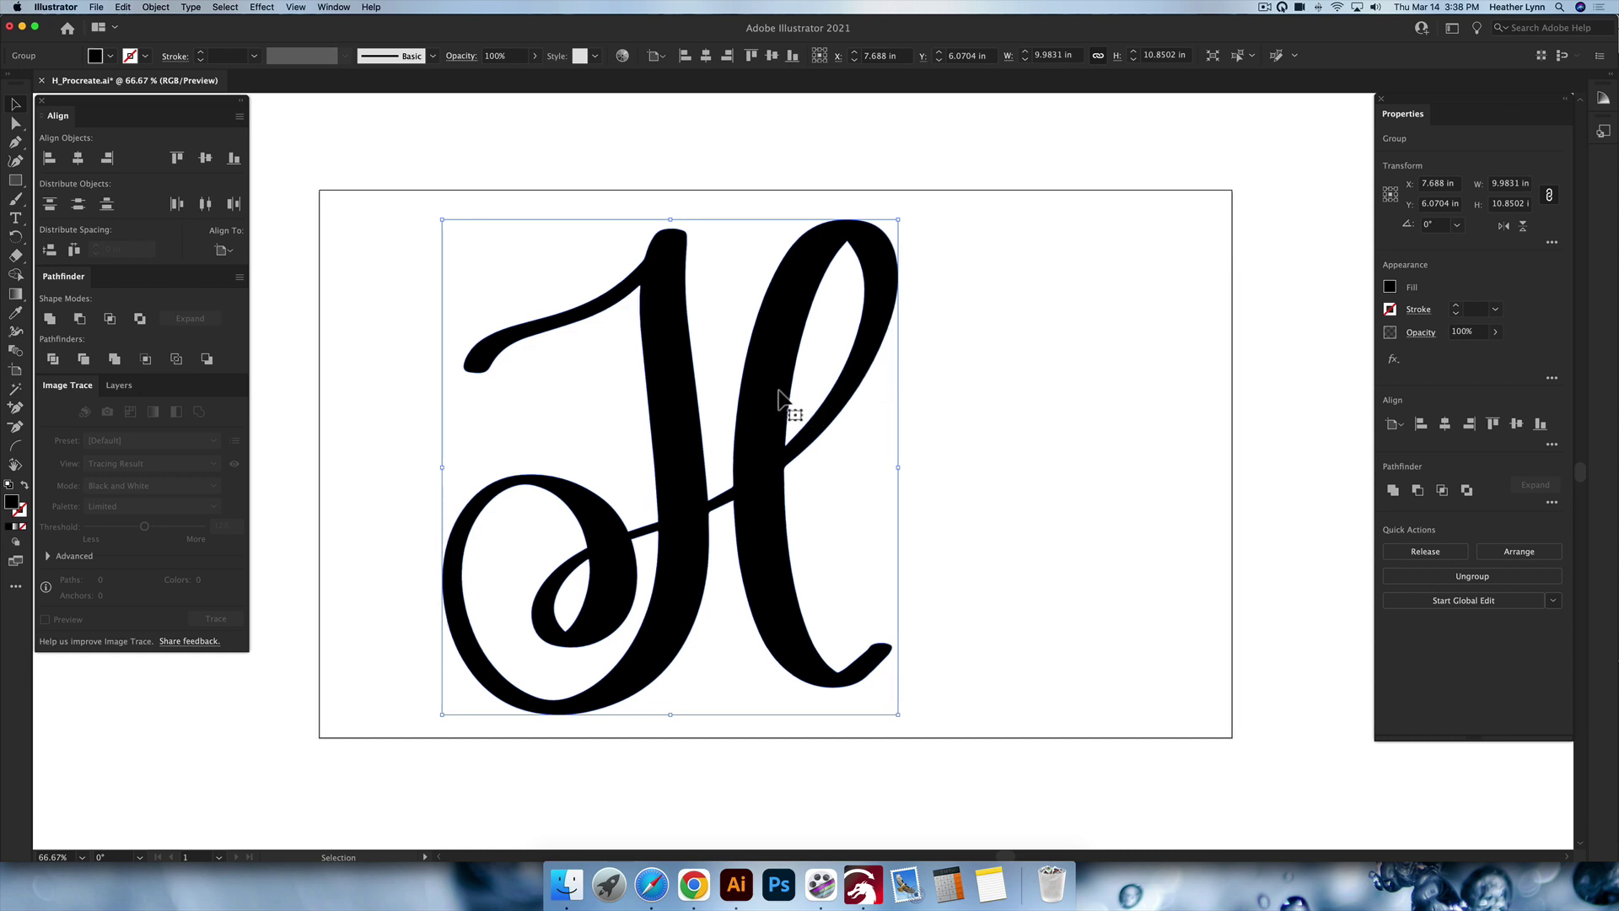
{"action": "scroll", "coordinate": [778, 396], "scroll_direction": "right", "scroll_amount": 1}
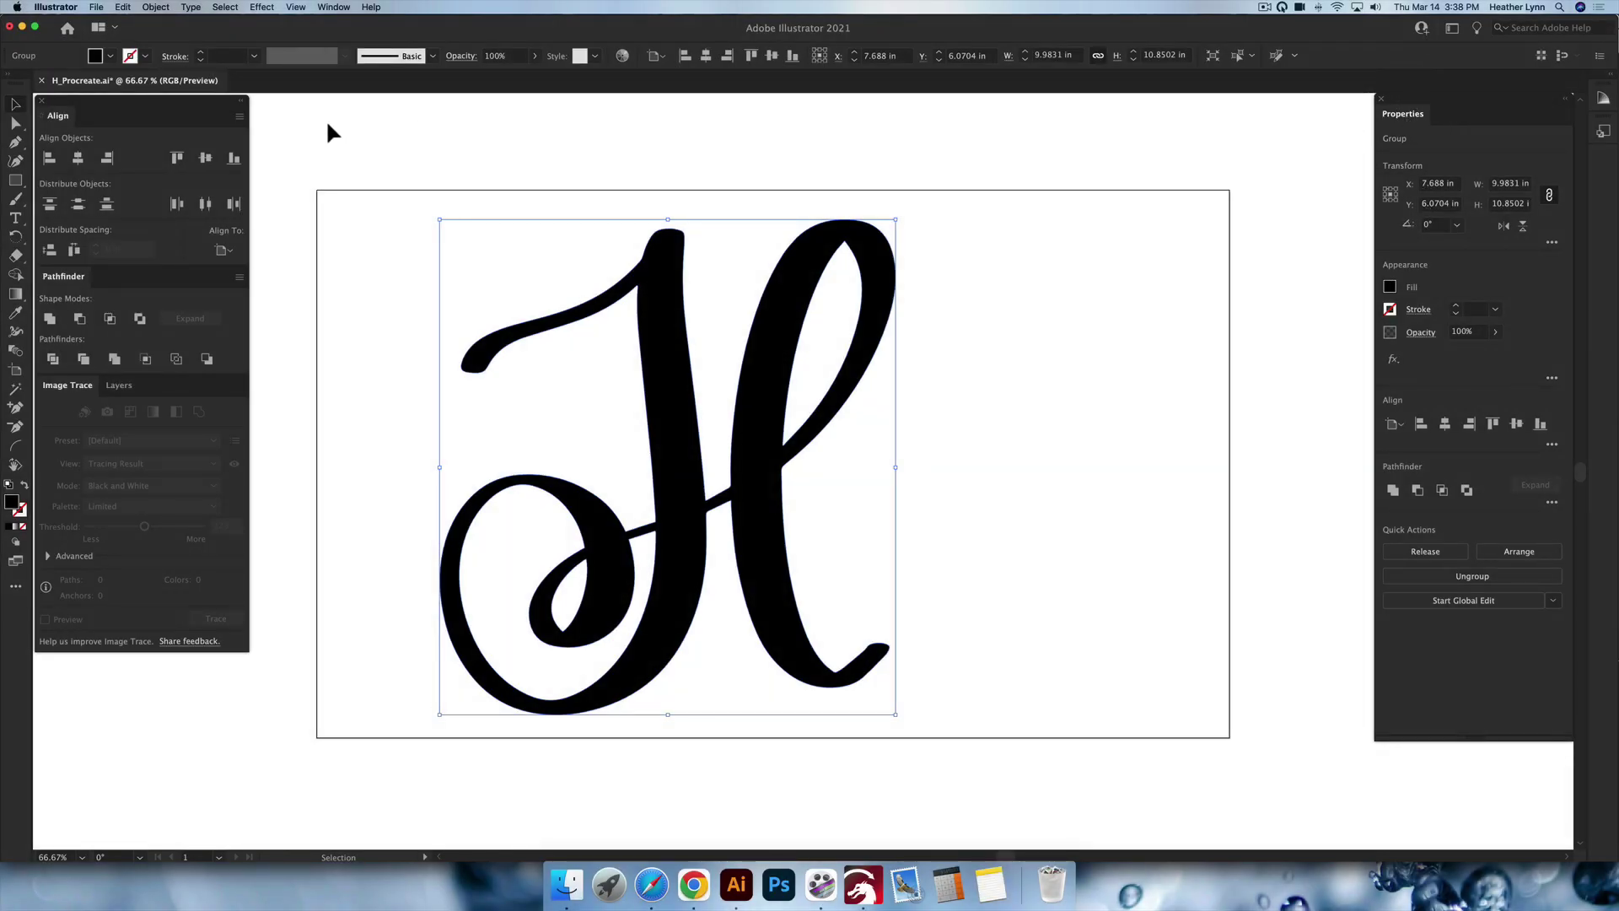
{"action": "left_click", "coordinate": [333, 7]}
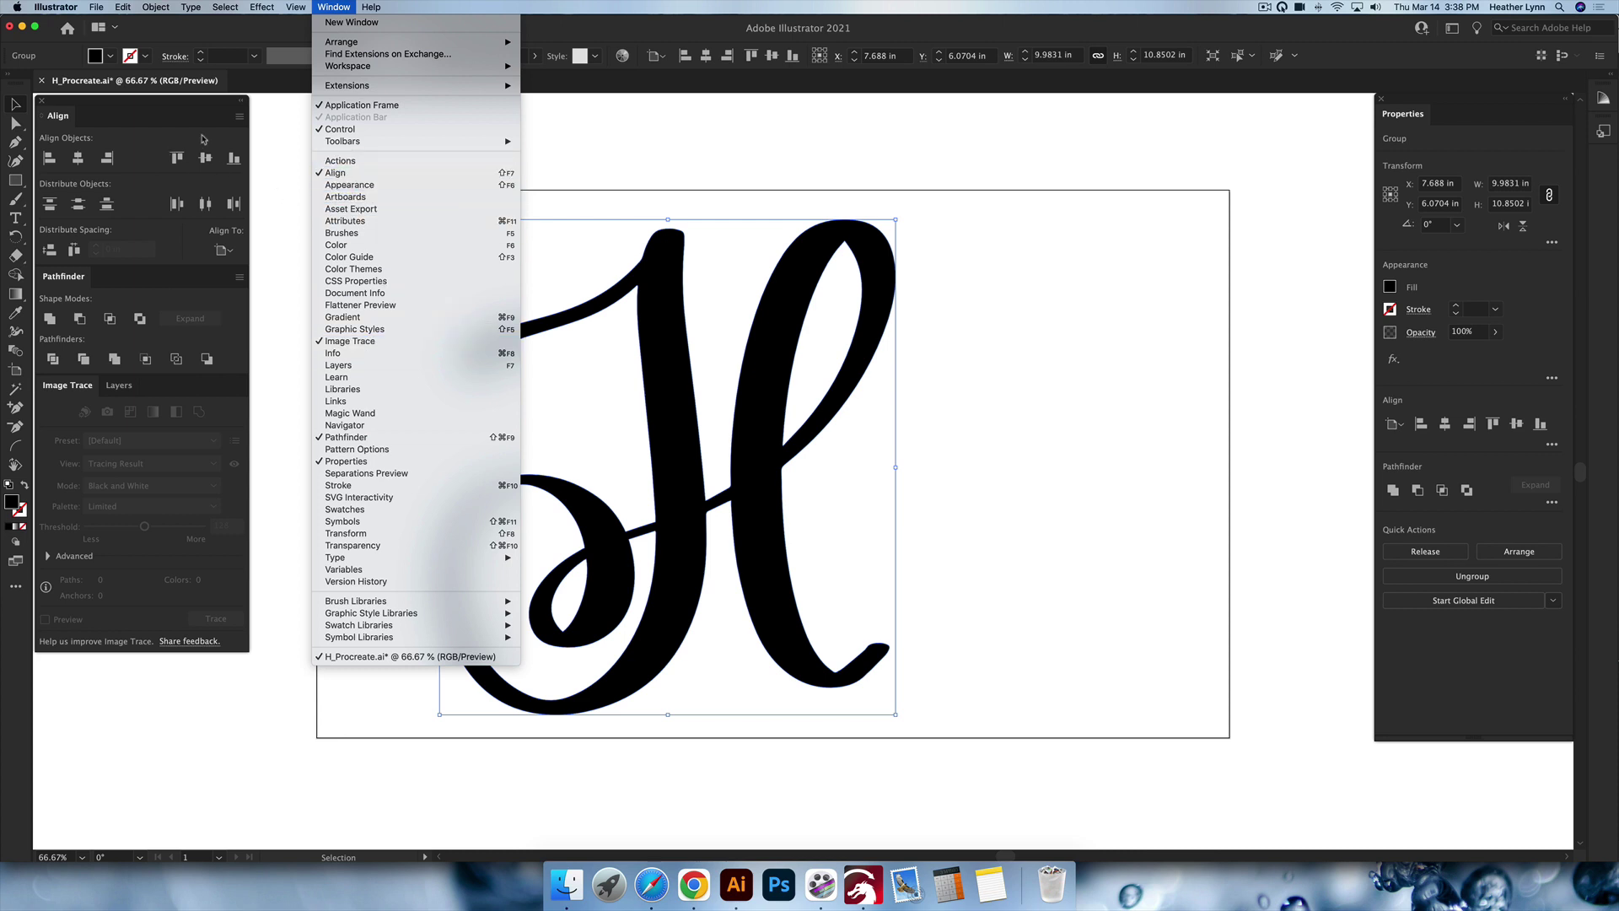
{"action": "left_click", "coordinate": [180, 111]}
{"action": "left_click_drag", "start_coordinate": [167, 106], "coordinate": [177, 107]}
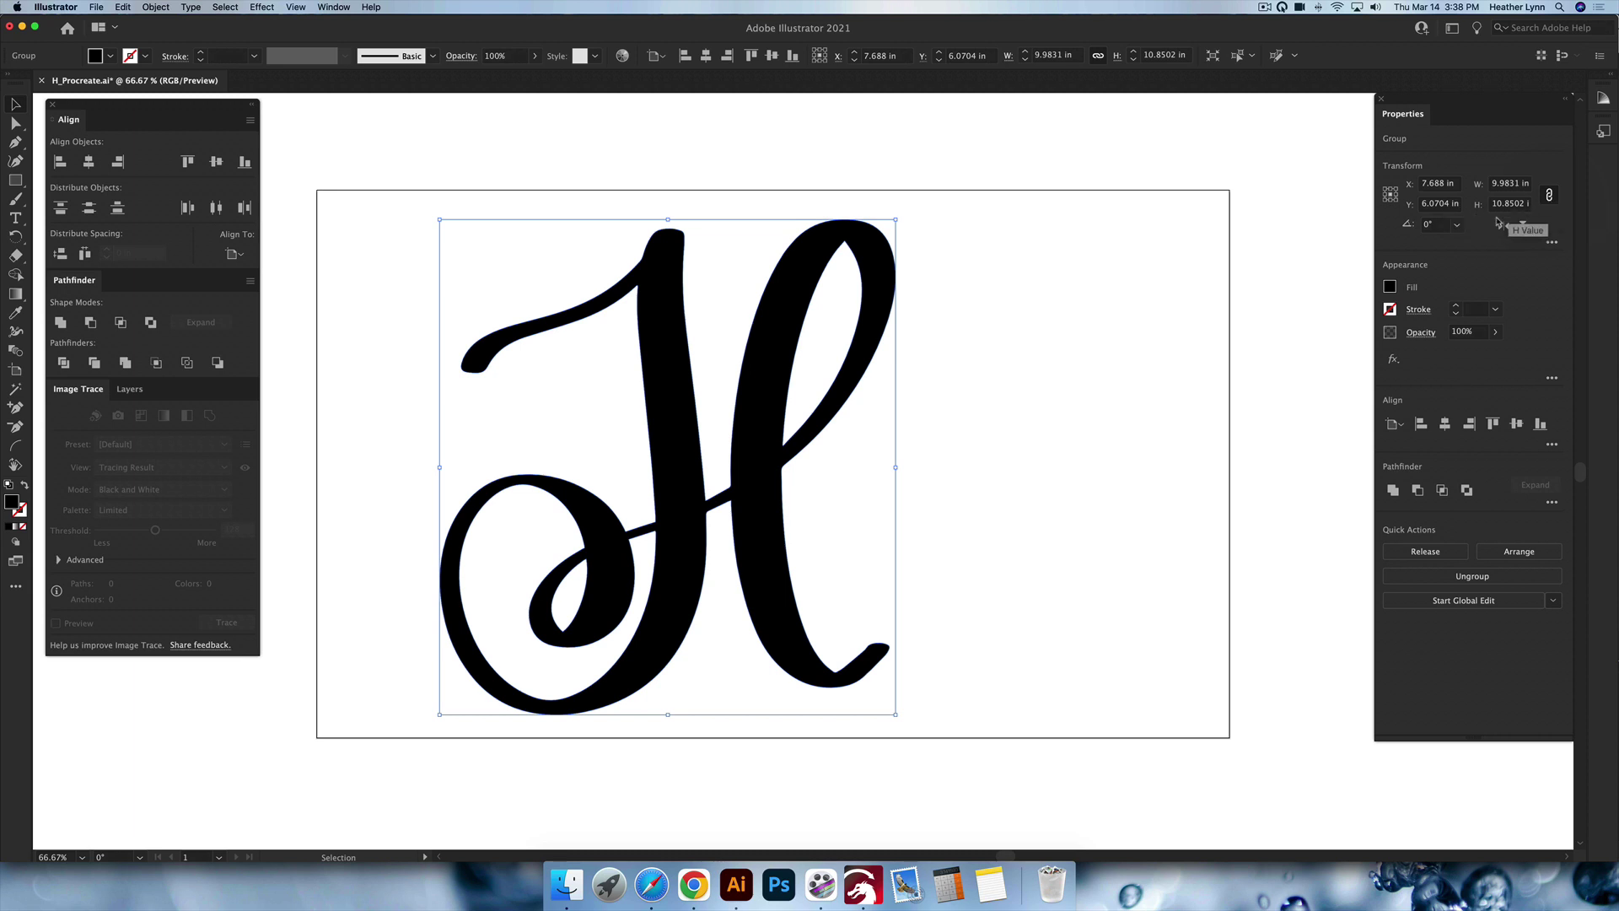
Scale the H to 2 in tall, proportions kept (1.8402 × 2 in)
{"action": "left_click", "coordinate": [1505, 205]}
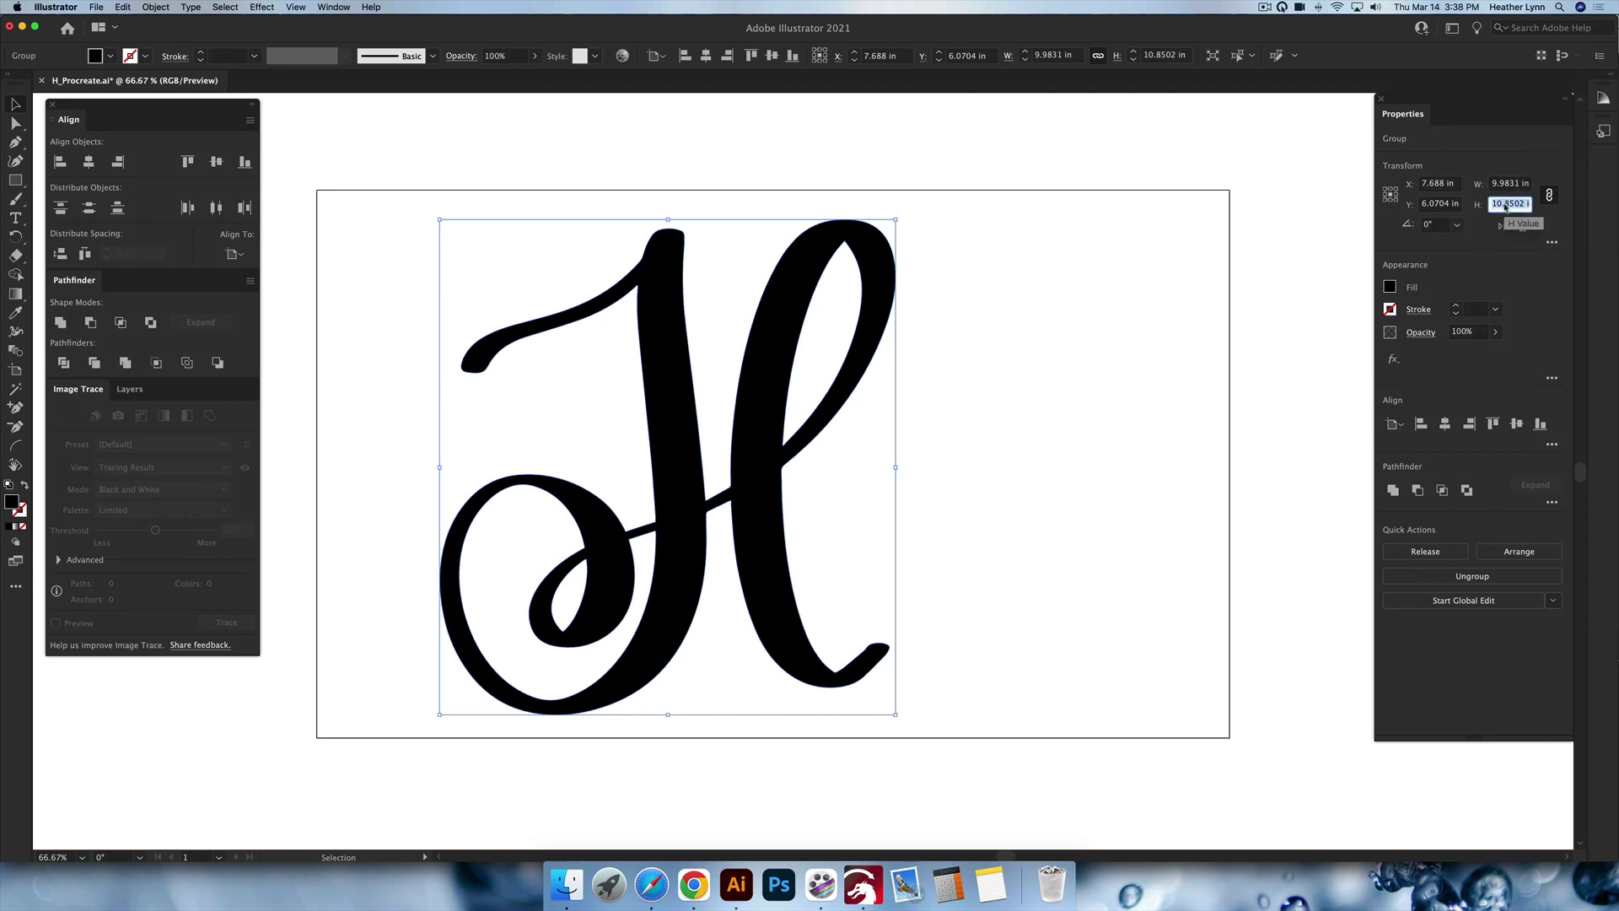
{"action": "type", "text": "2"}
{"action": "key", "text": "Return"}
{"action": "left_click", "coordinate": [734, 470]}
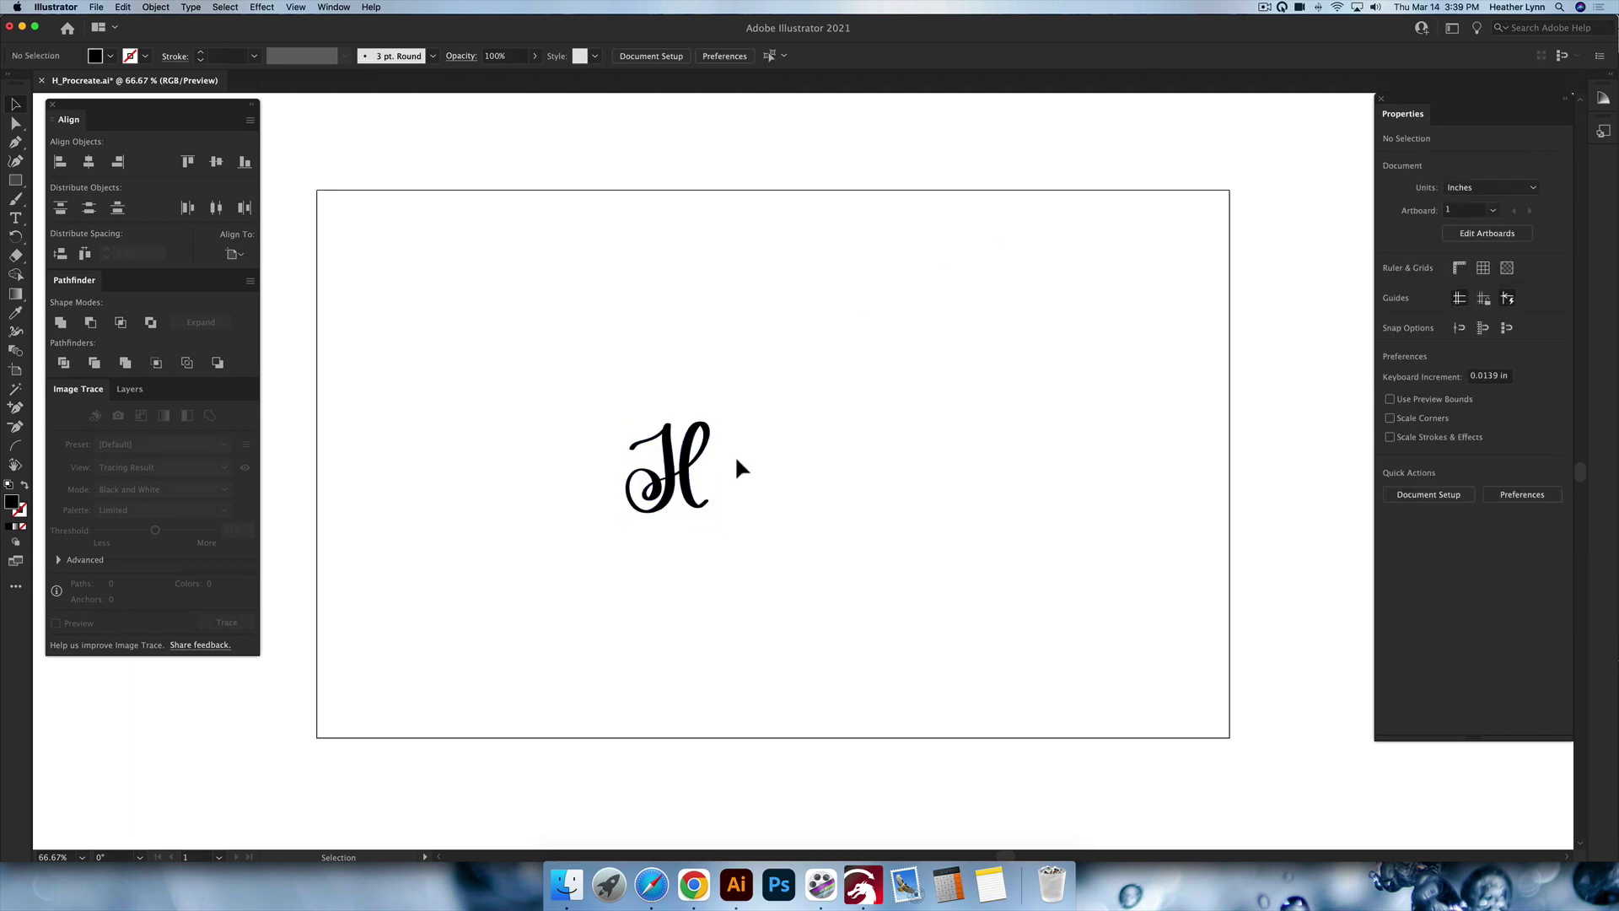
Add a 0.25 in Offset Path with Round joins around the selected H
{"action": "left_click", "coordinate": [691, 448]}
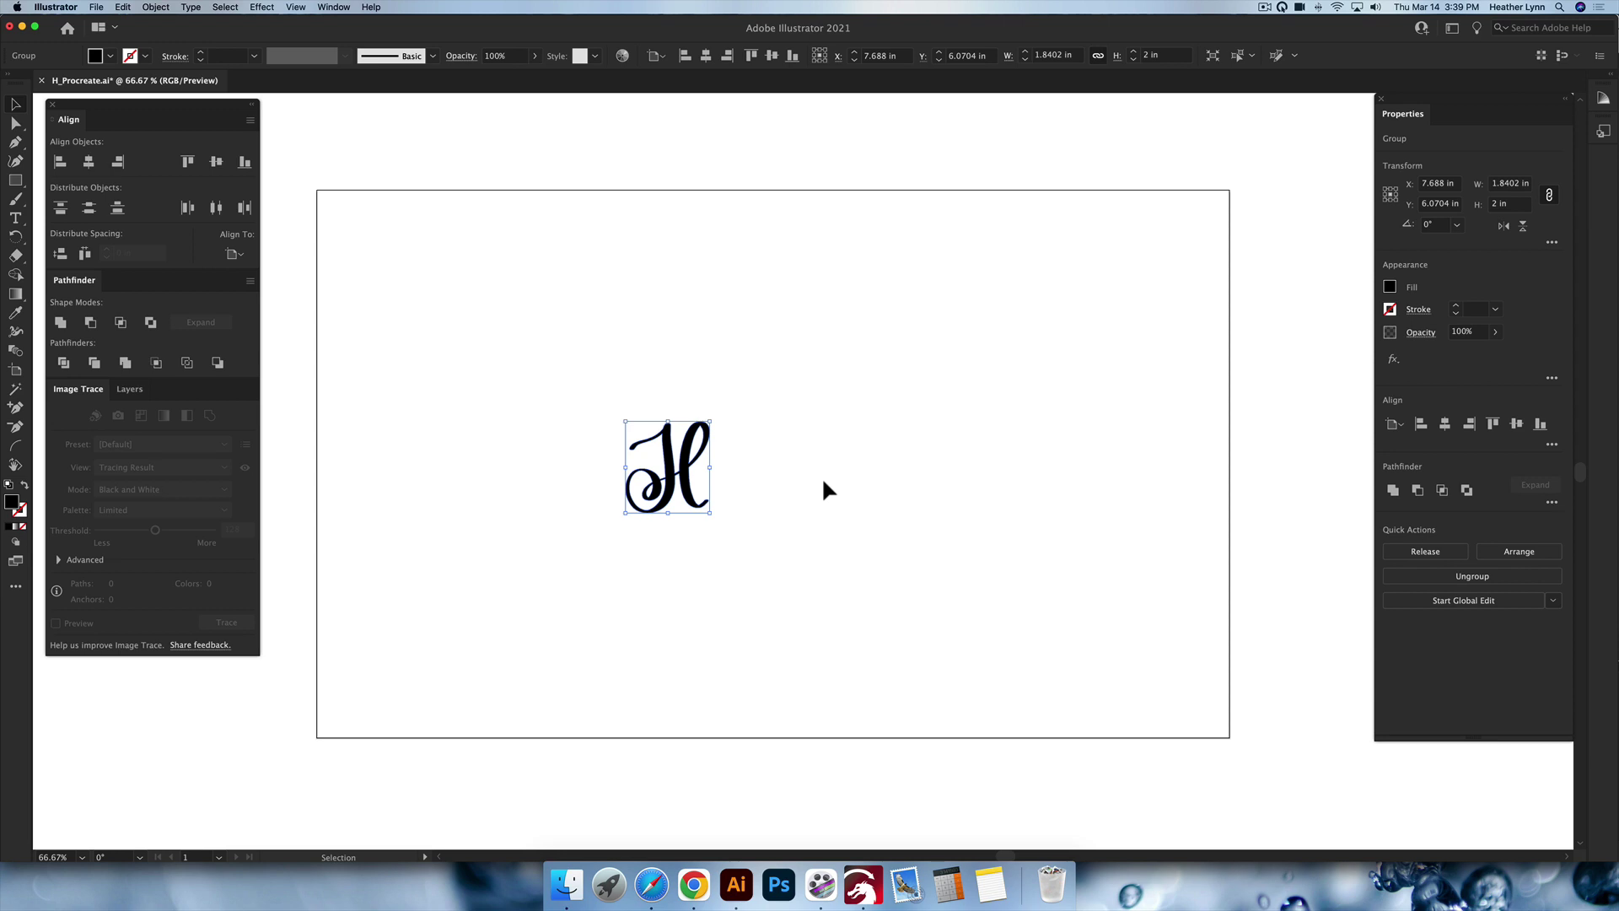
{"action": "left_click", "coordinate": [156, 8]}
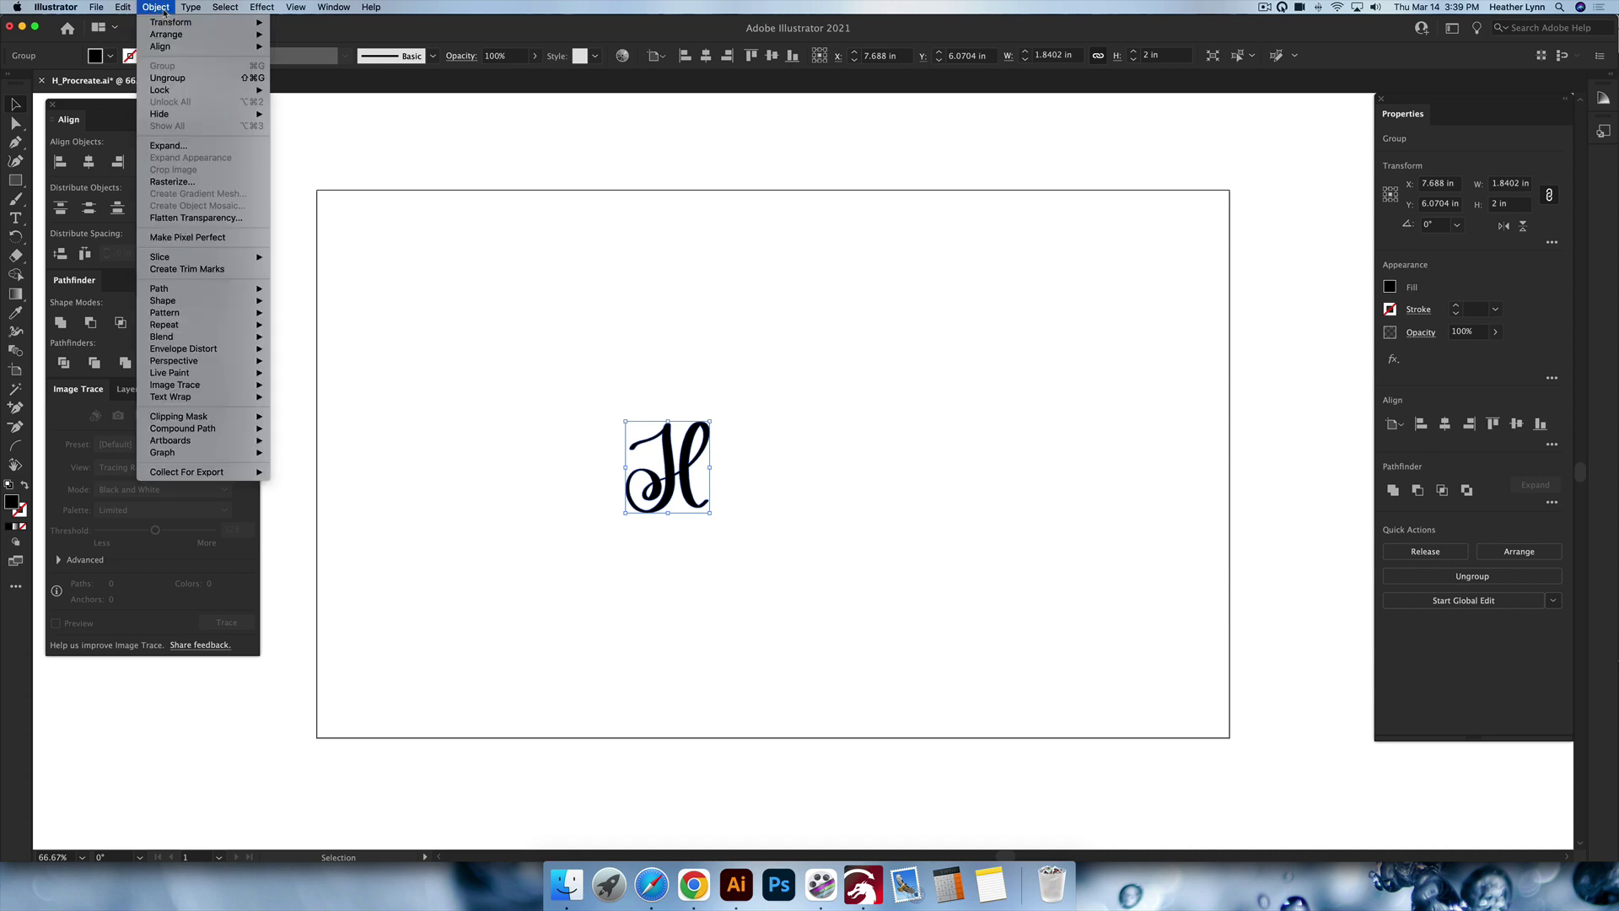
{"action": "mouse_move", "coordinate": [228, 289]}
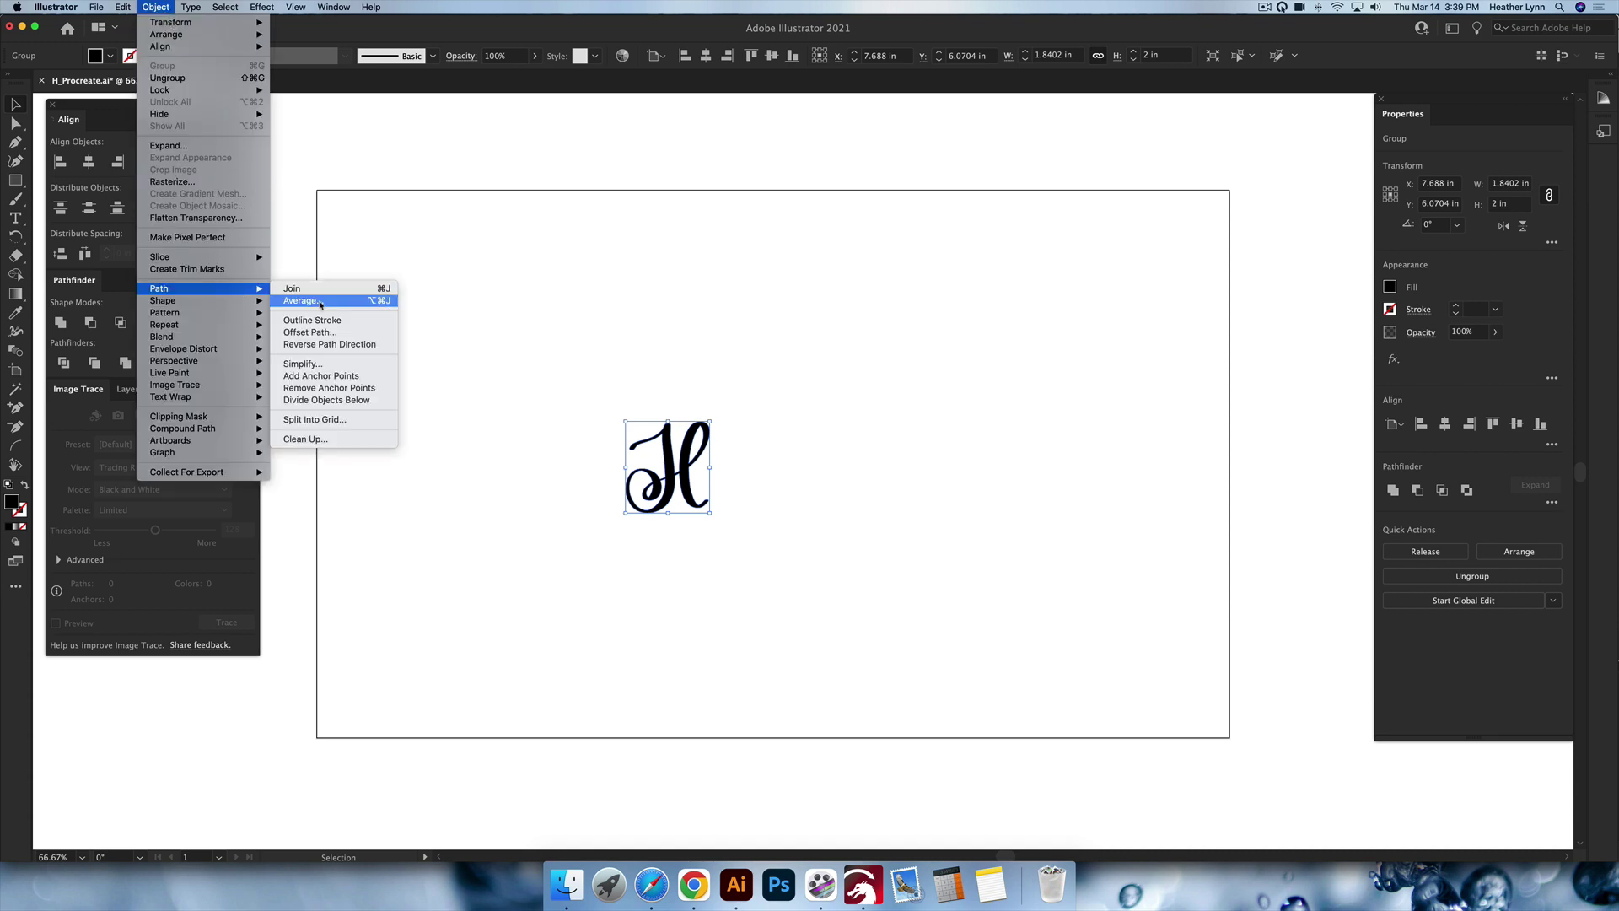
{"action": "left_click", "coordinate": [328, 333]}
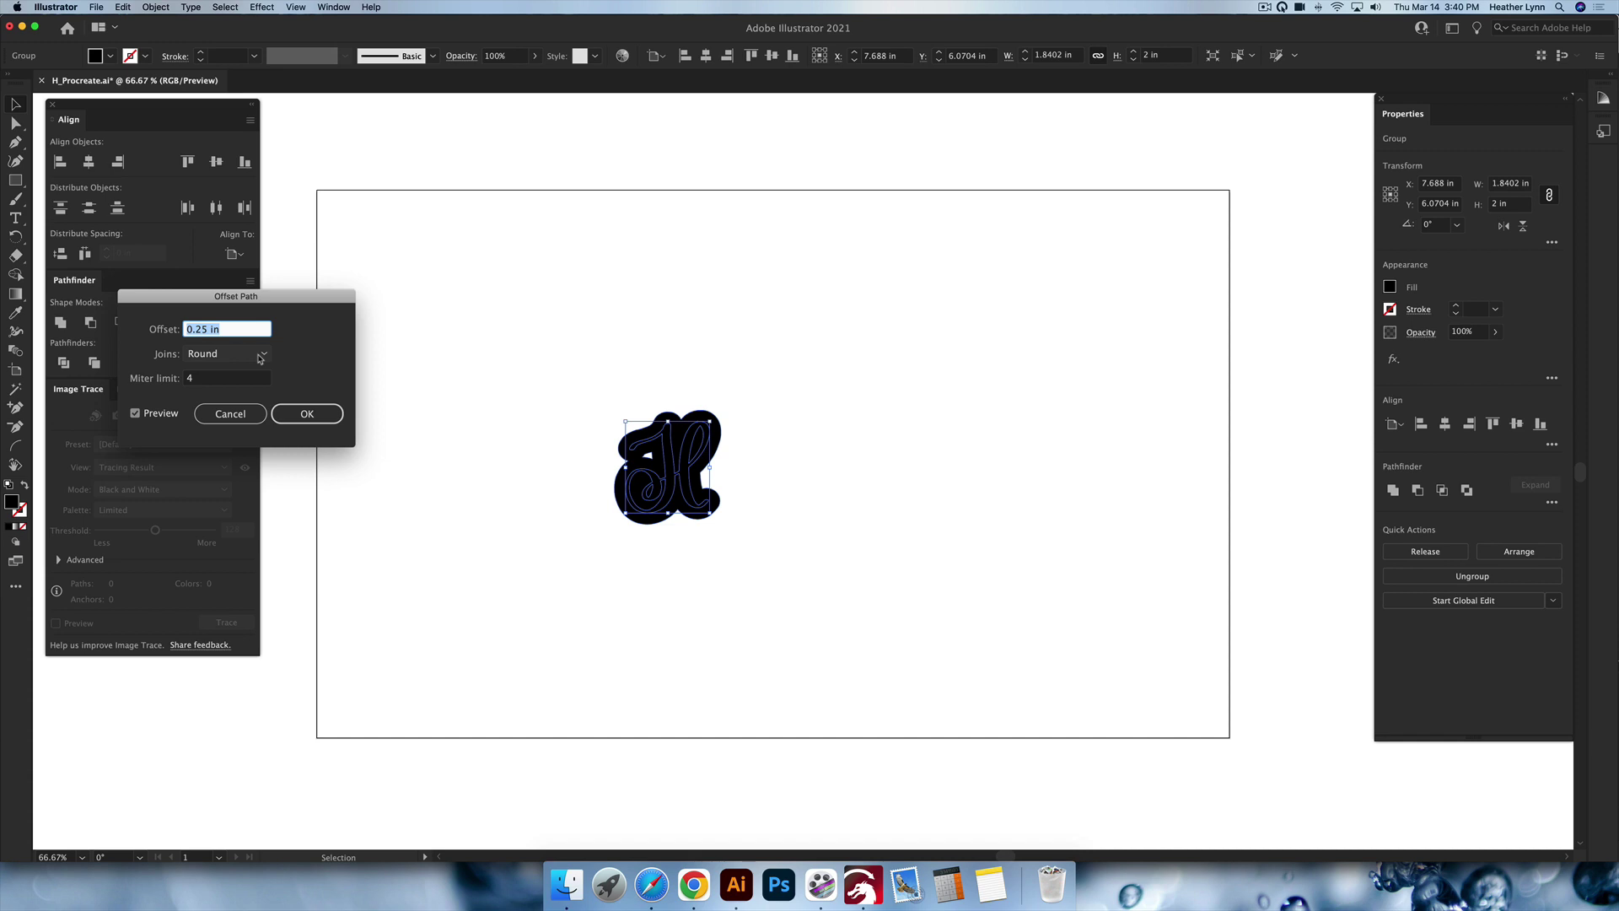
{"action": "left_click", "coordinate": [260, 354]}
{"action": "left_click", "coordinate": [240, 377]}
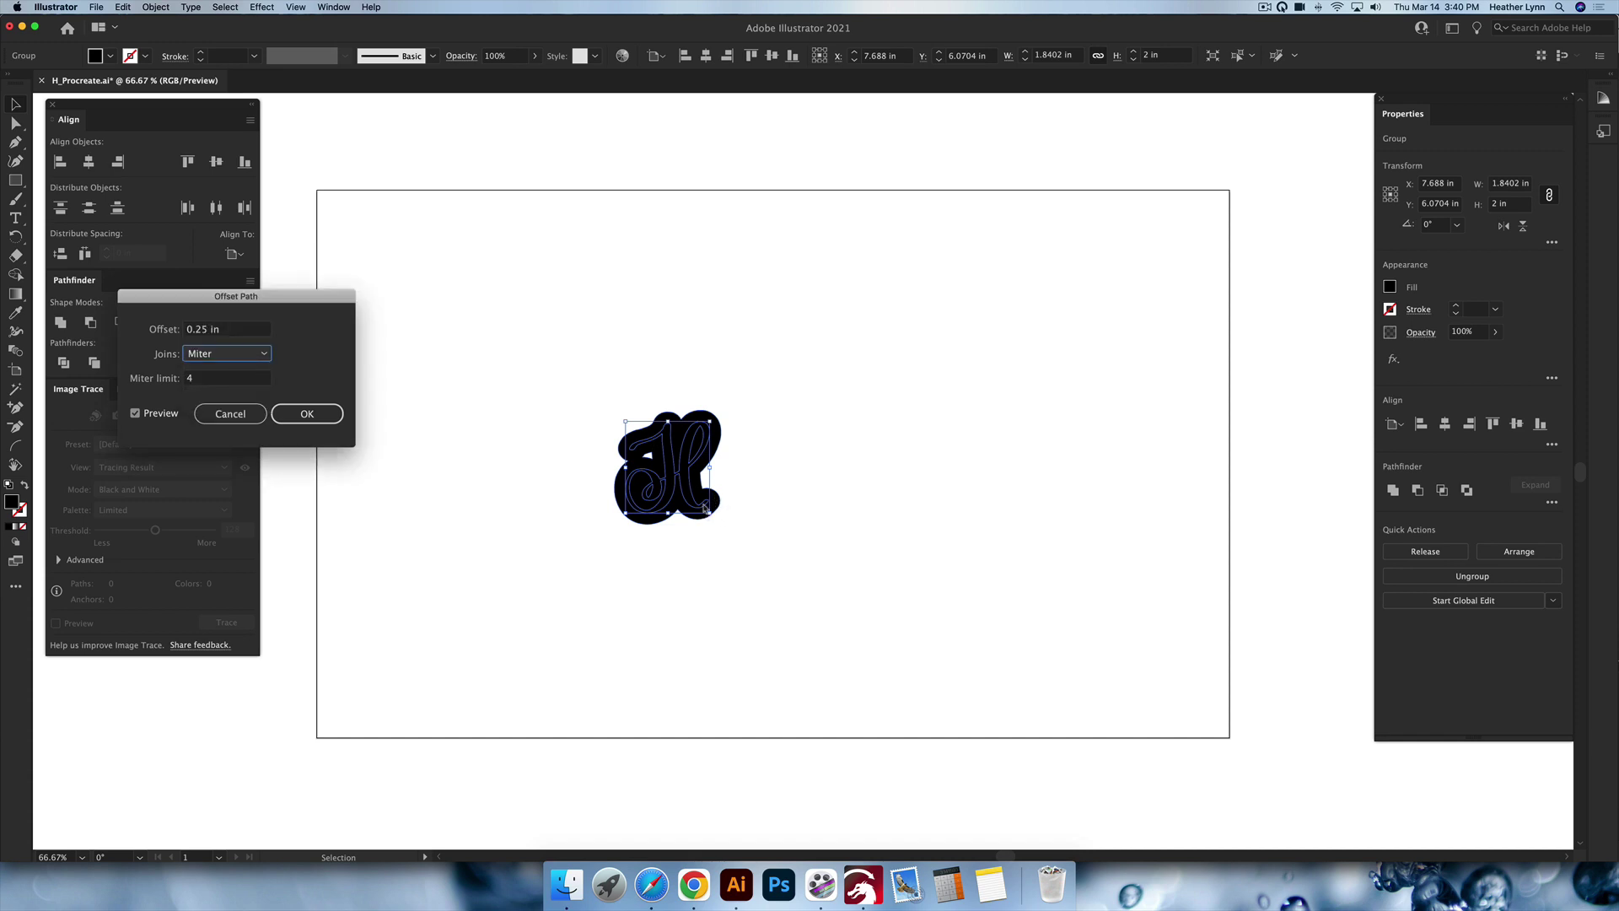
{"action": "left_click", "coordinate": [270, 348]}
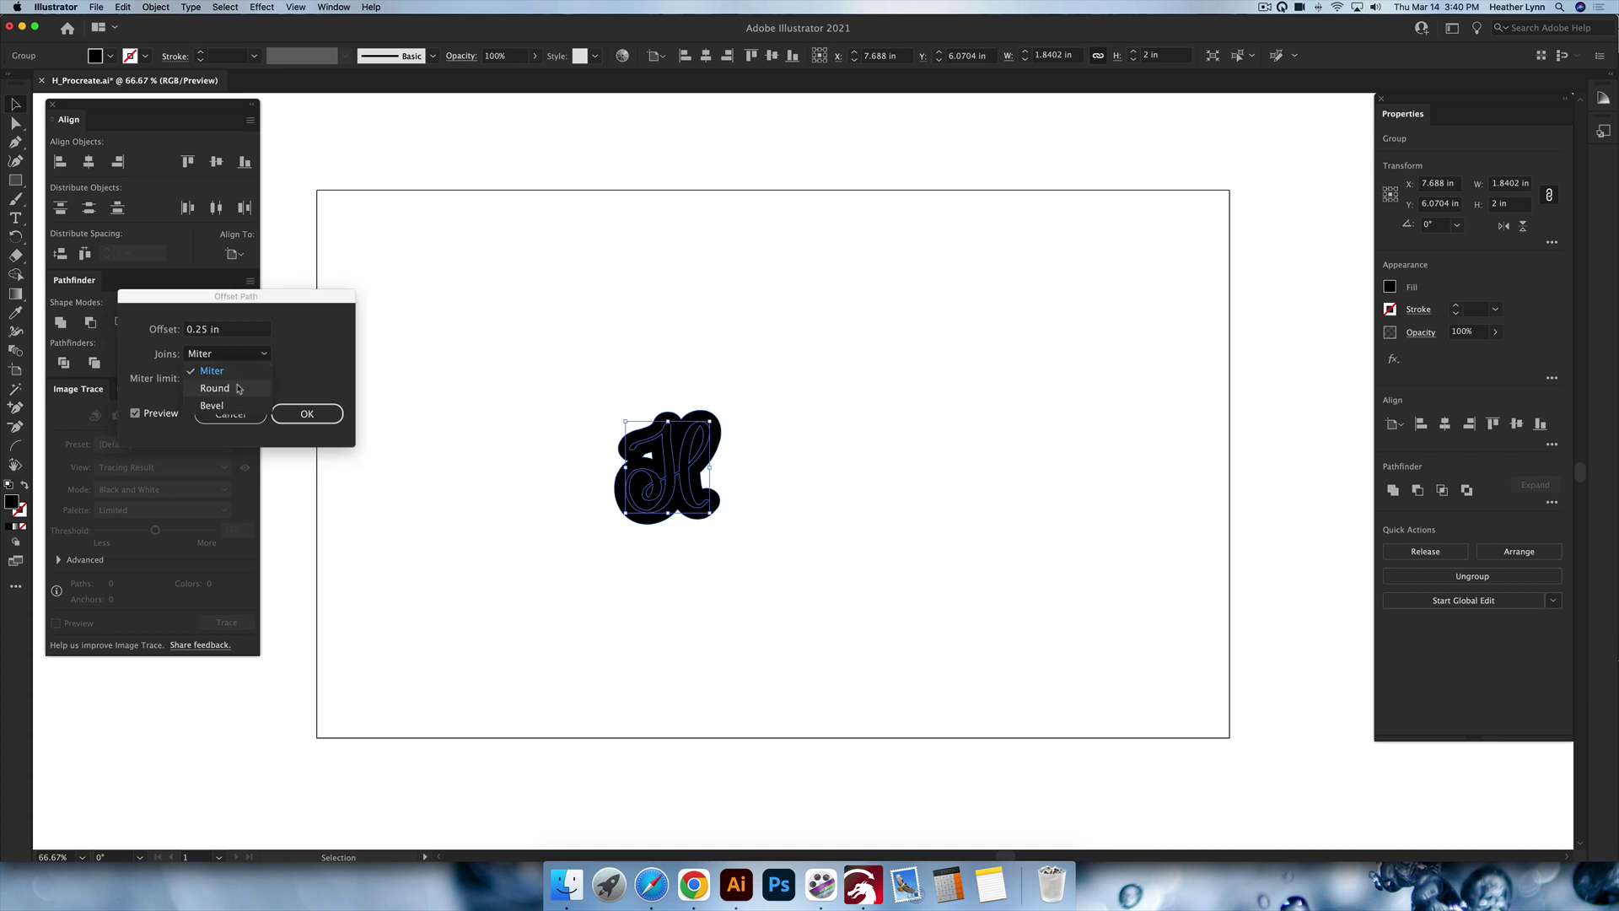
{"action": "left_click", "coordinate": [240, 387]}
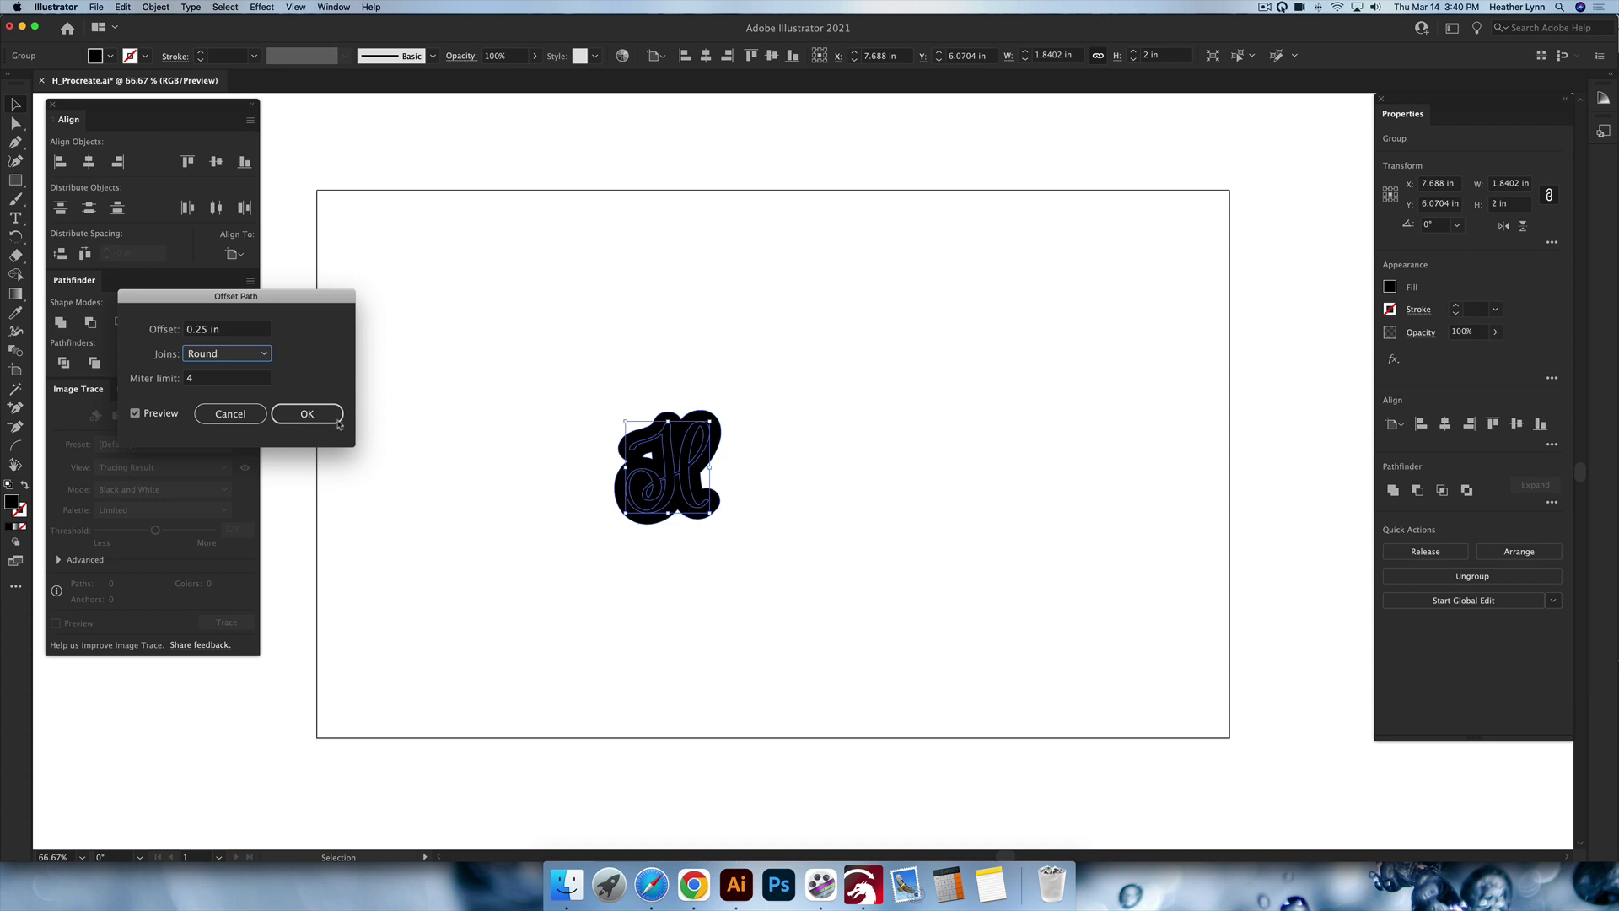
{"action": "left_click", "coordinate": [306, 414]}
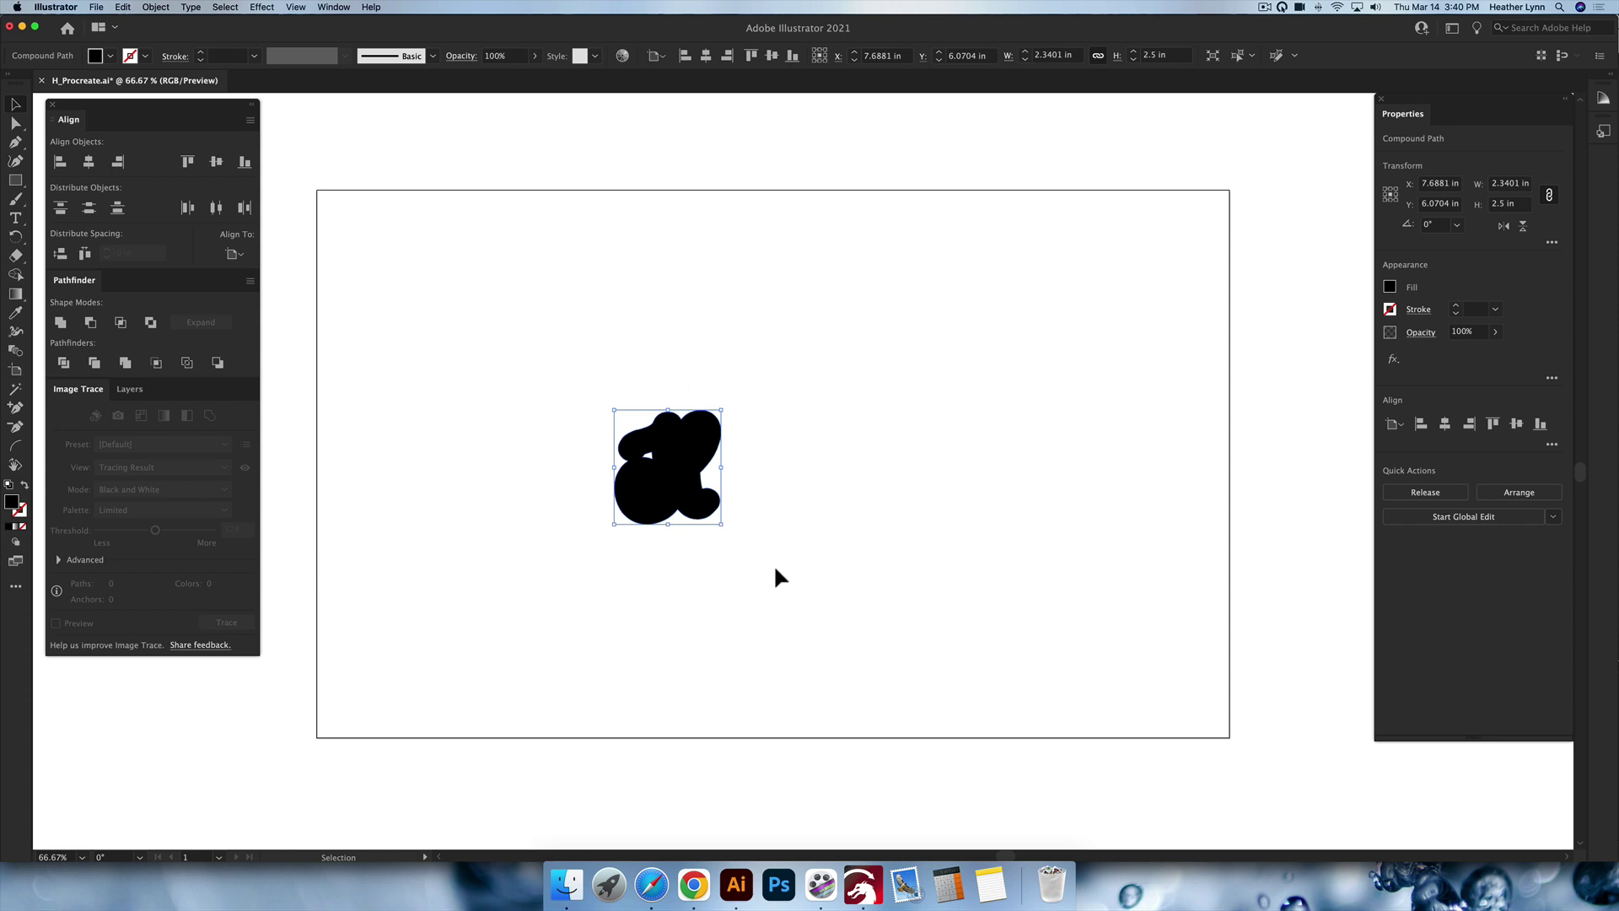
Unite the H and offset shapes, release the compound path, unite again, and swap fill to stroke
{"action": "left_click_drag", "start_coordinate": [773, 547], "coordinate": [568, 376]}
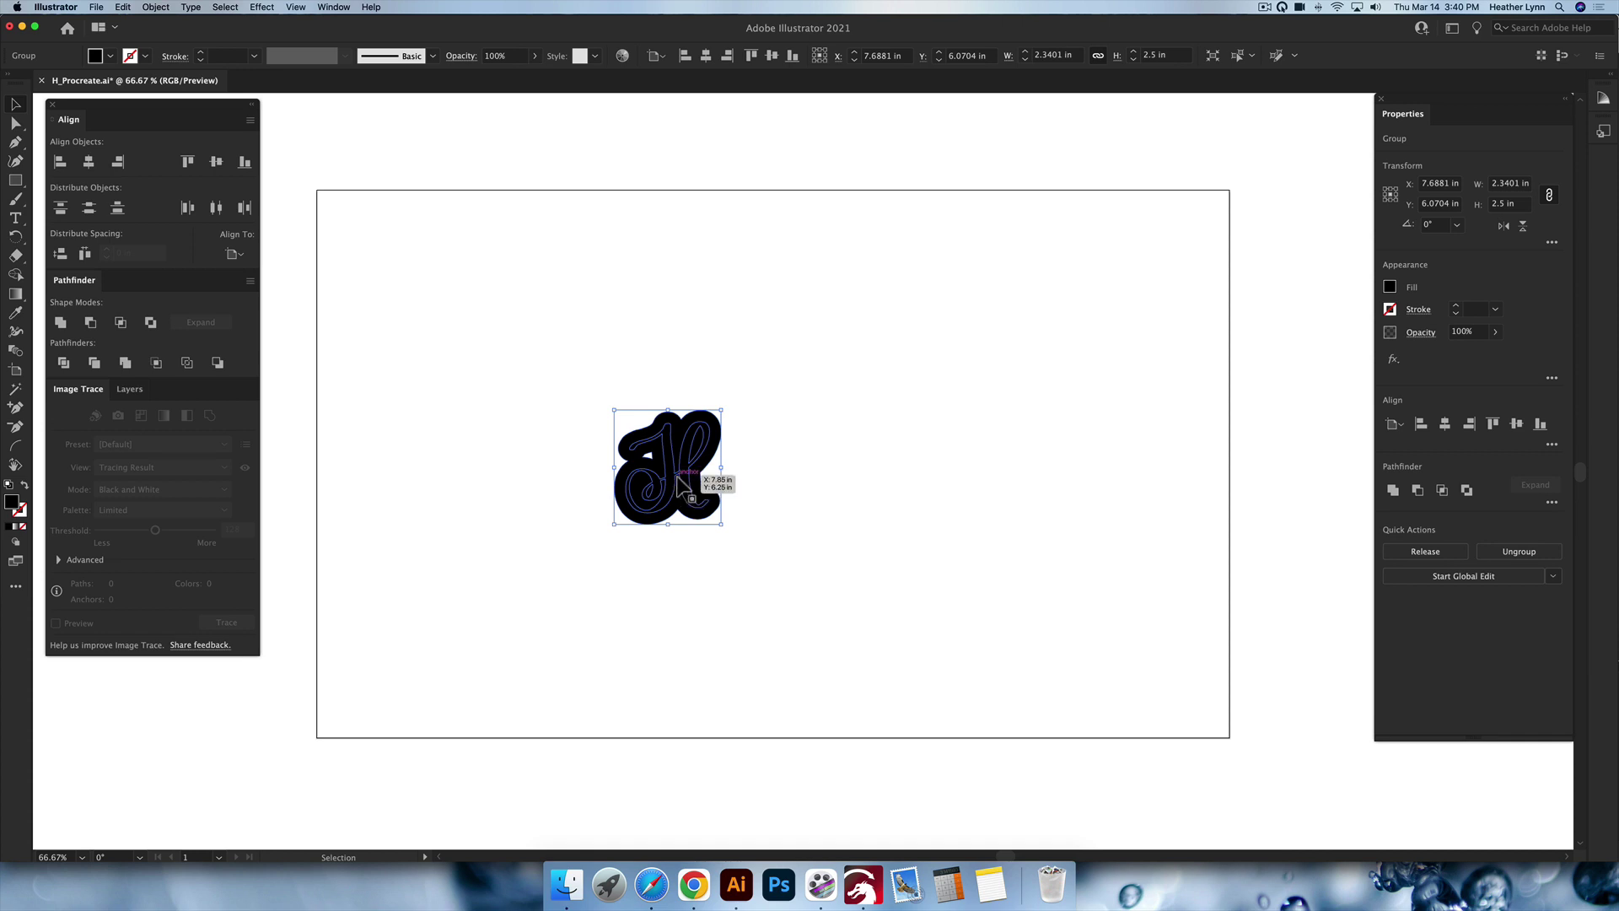
{"action": "left_click", "coordinate": [61, 323]}
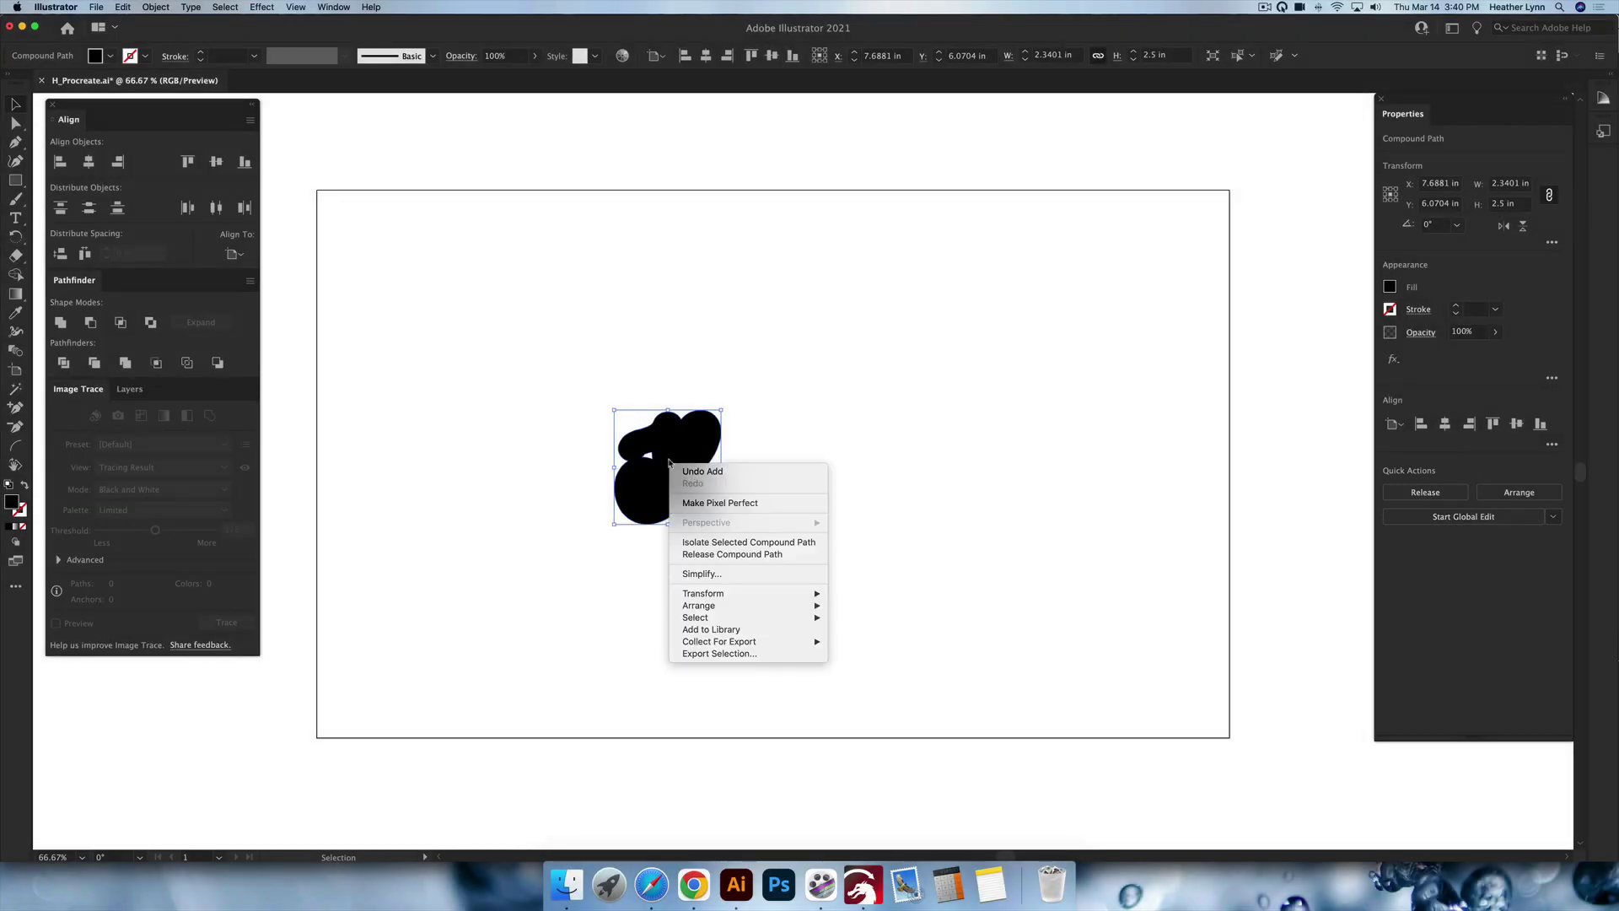
{"action": "left_click", "coordinate": [754, 555]}
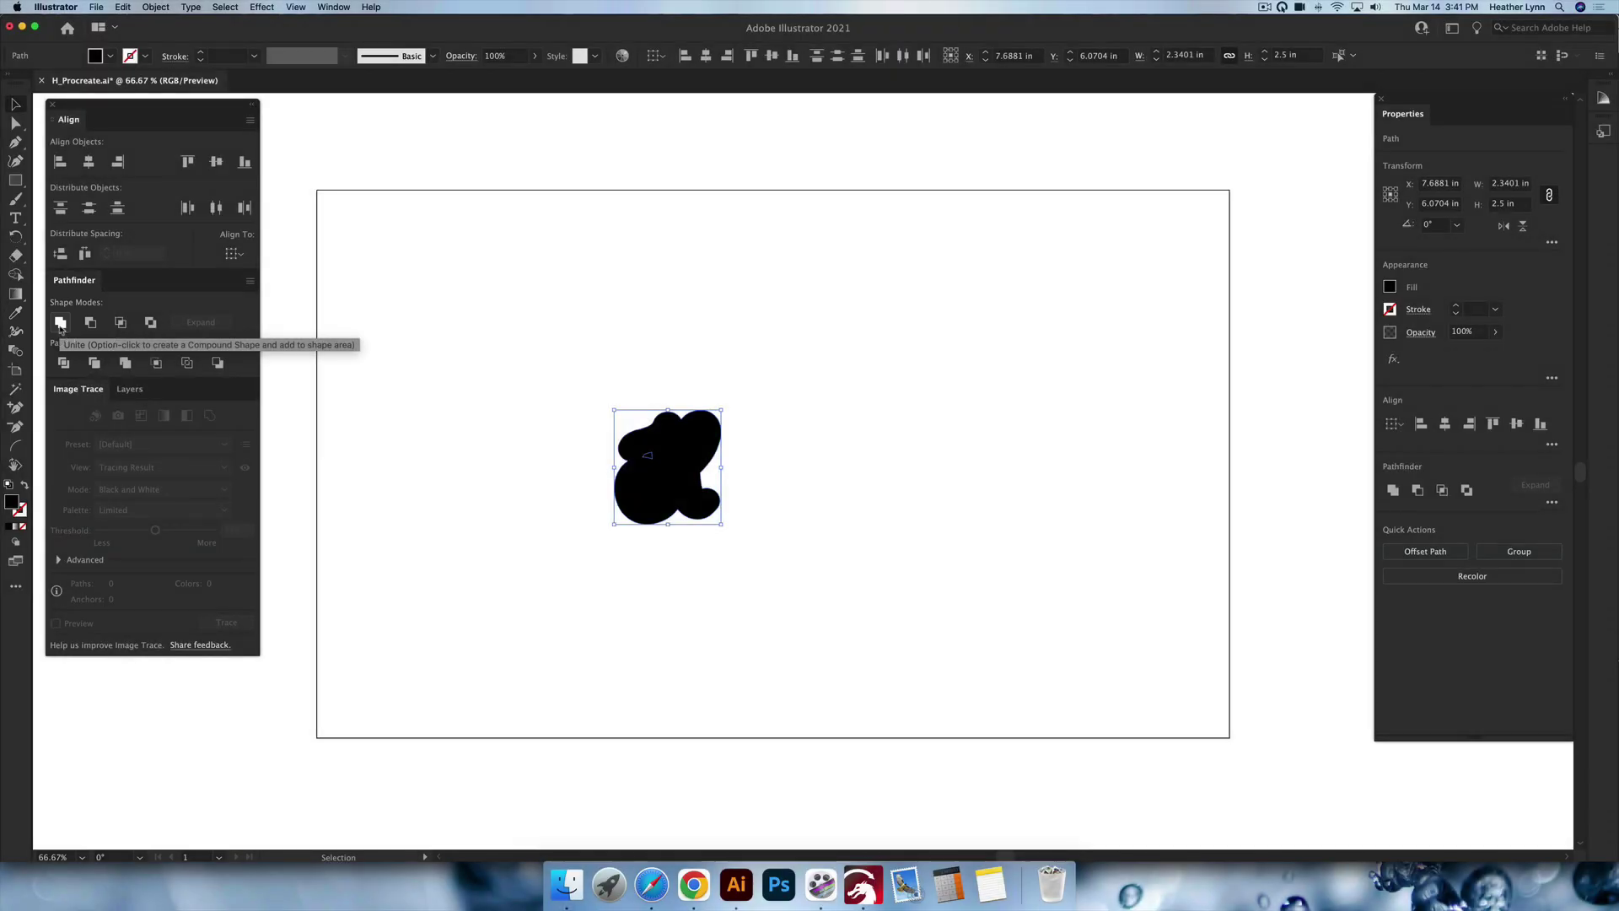
{"action": "left_click", "coordinate": [60, 324]}
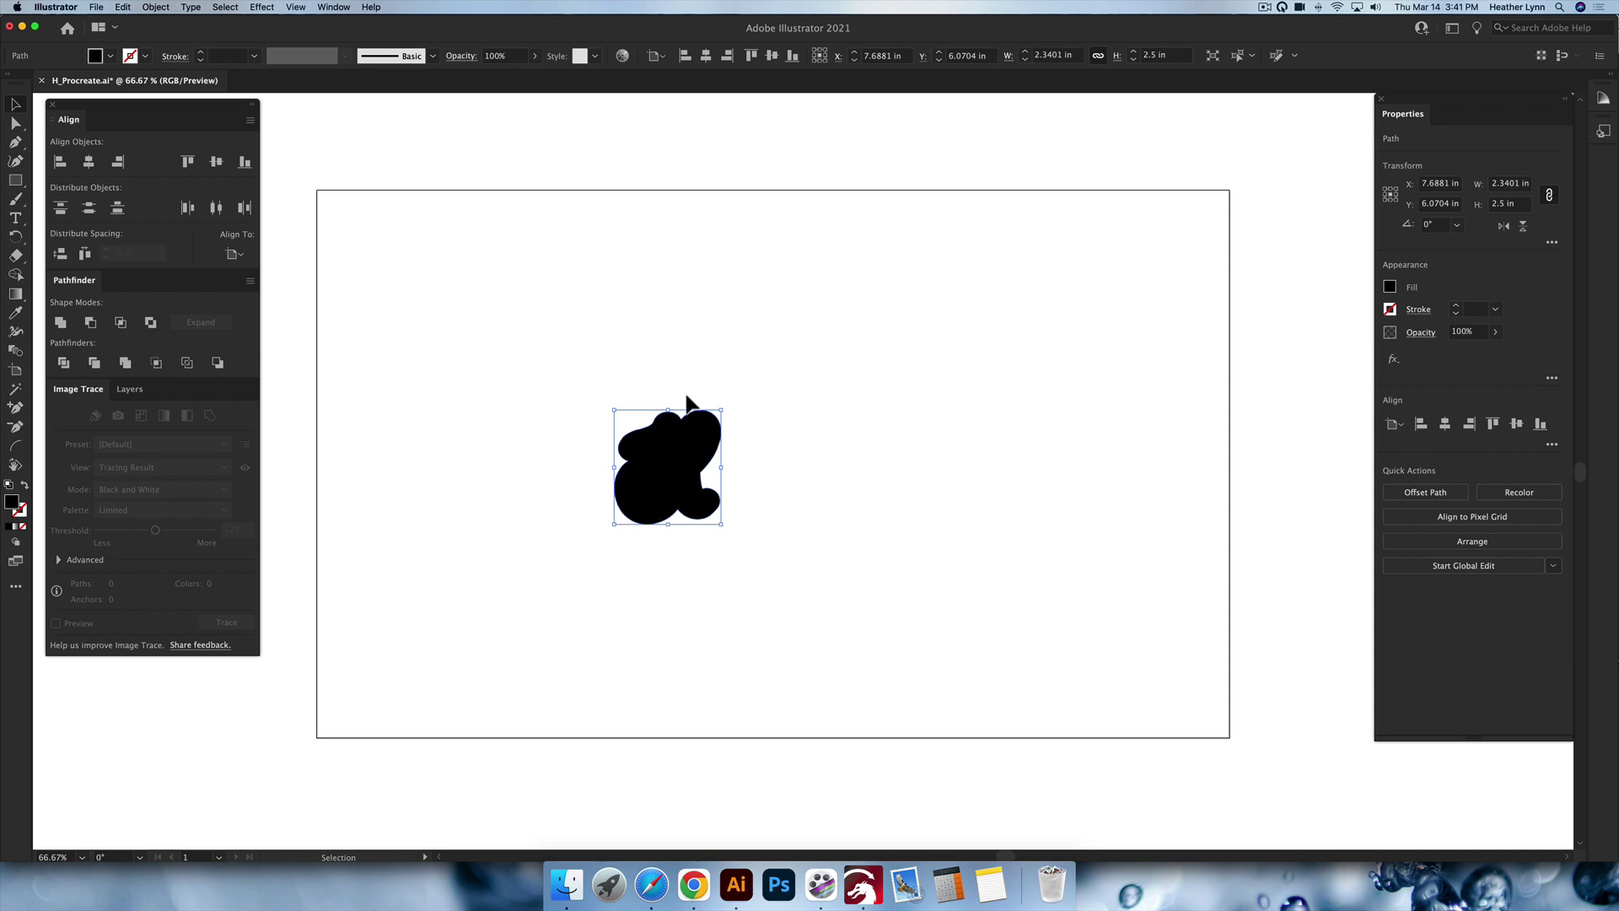
{"action": "key", "text": "shift+x"}
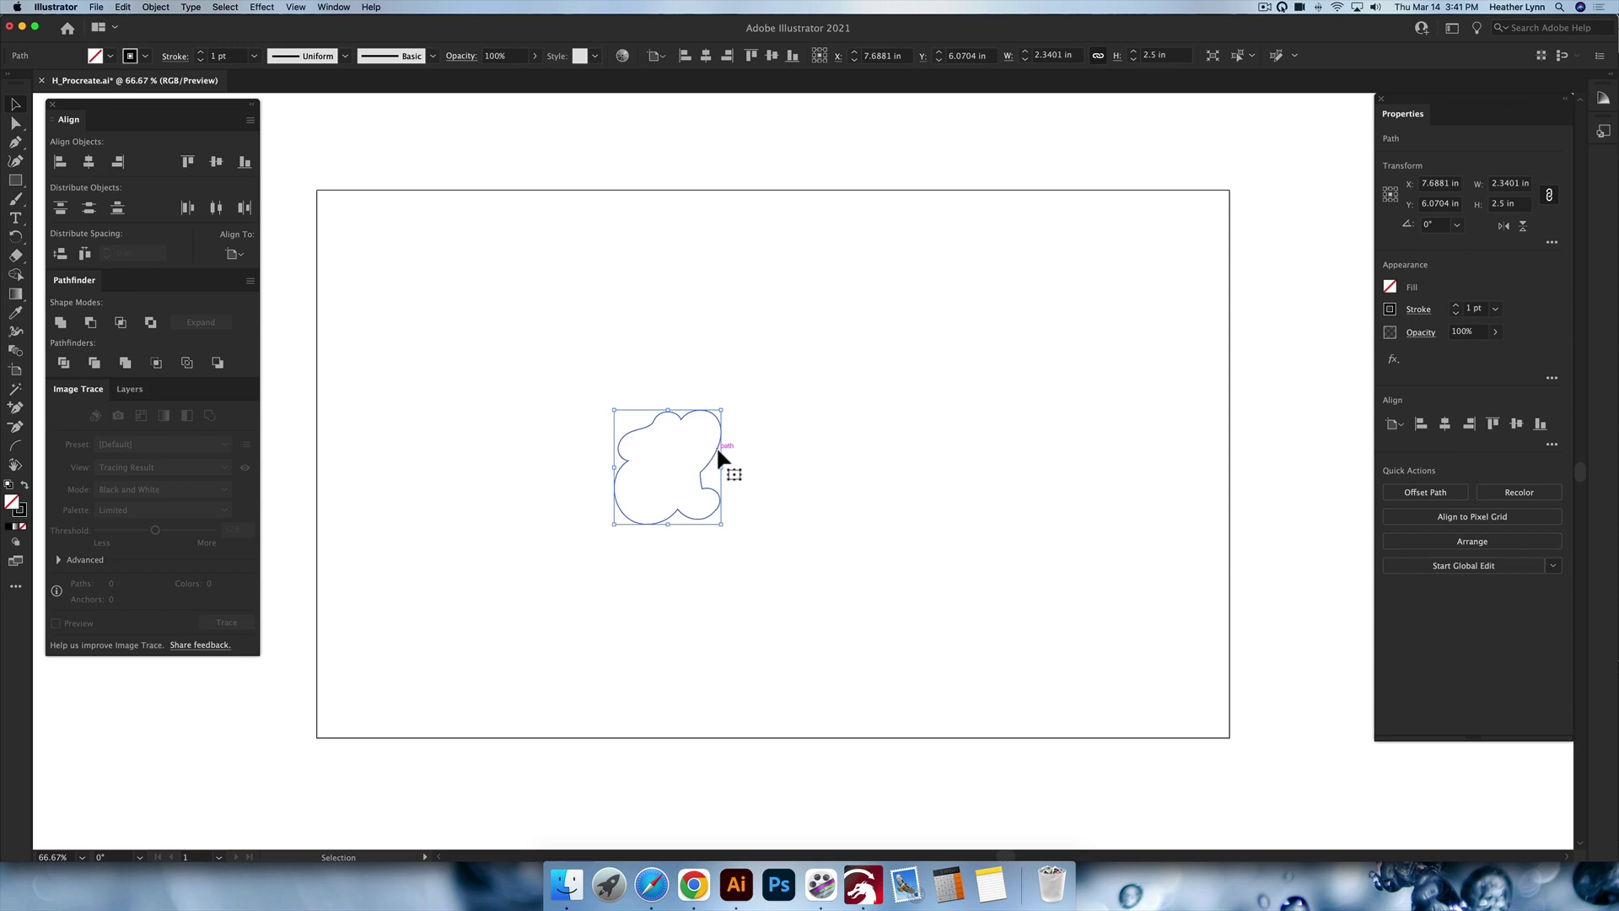
Give the unfilled offset outline a red stroke so it rings the black H
{"action": "key", "text": "shift+x"}
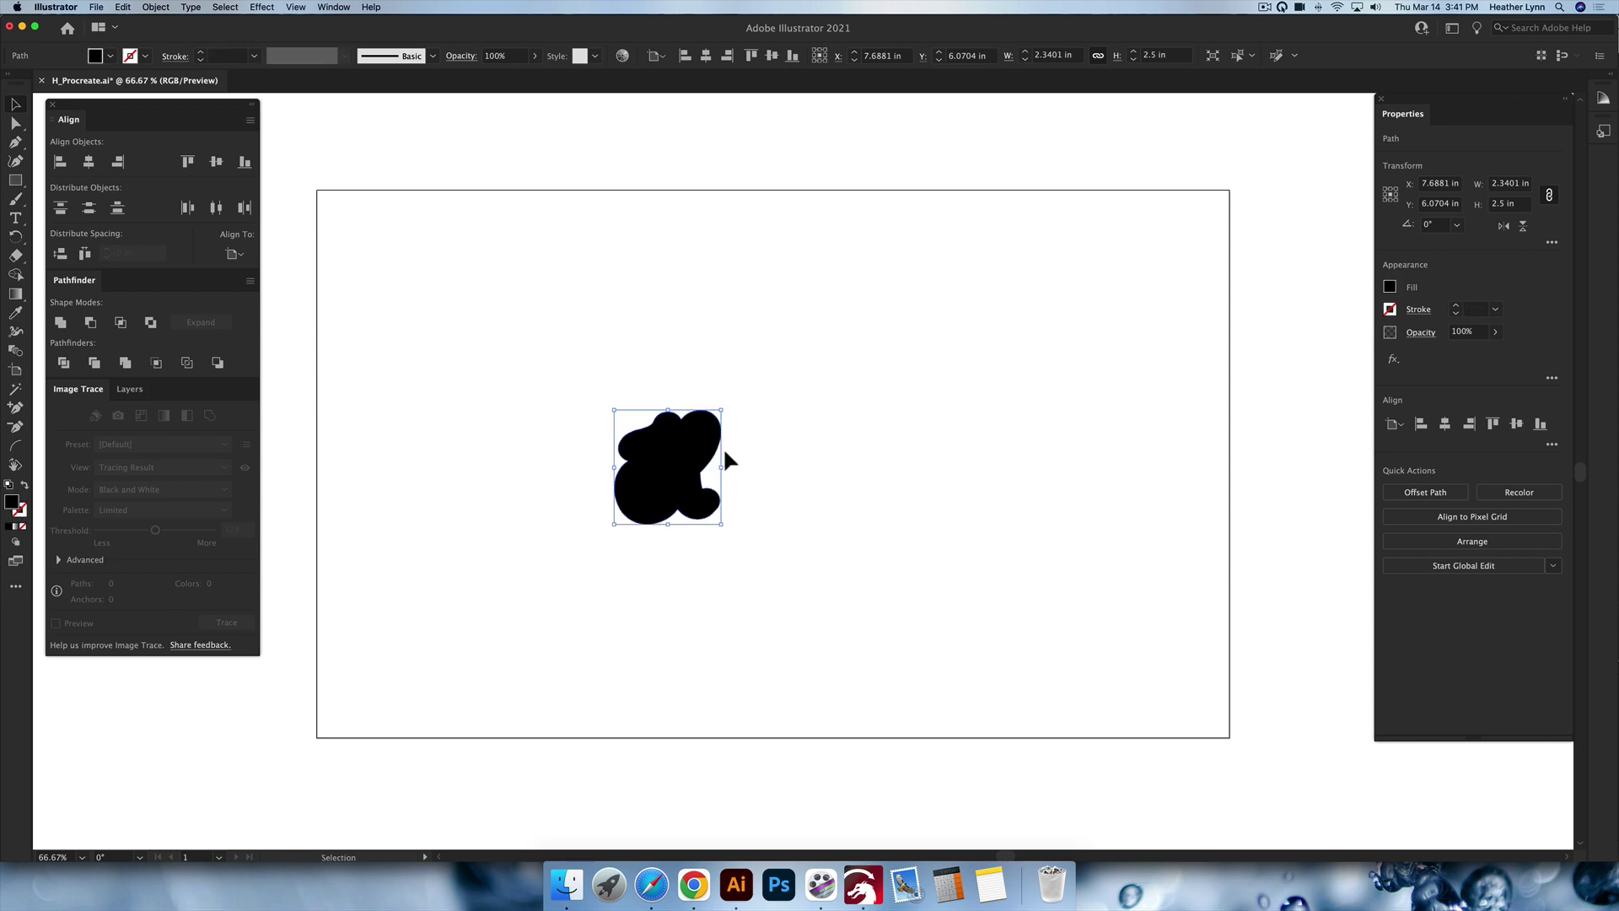
{"action": "key", "text": "shift+x"}
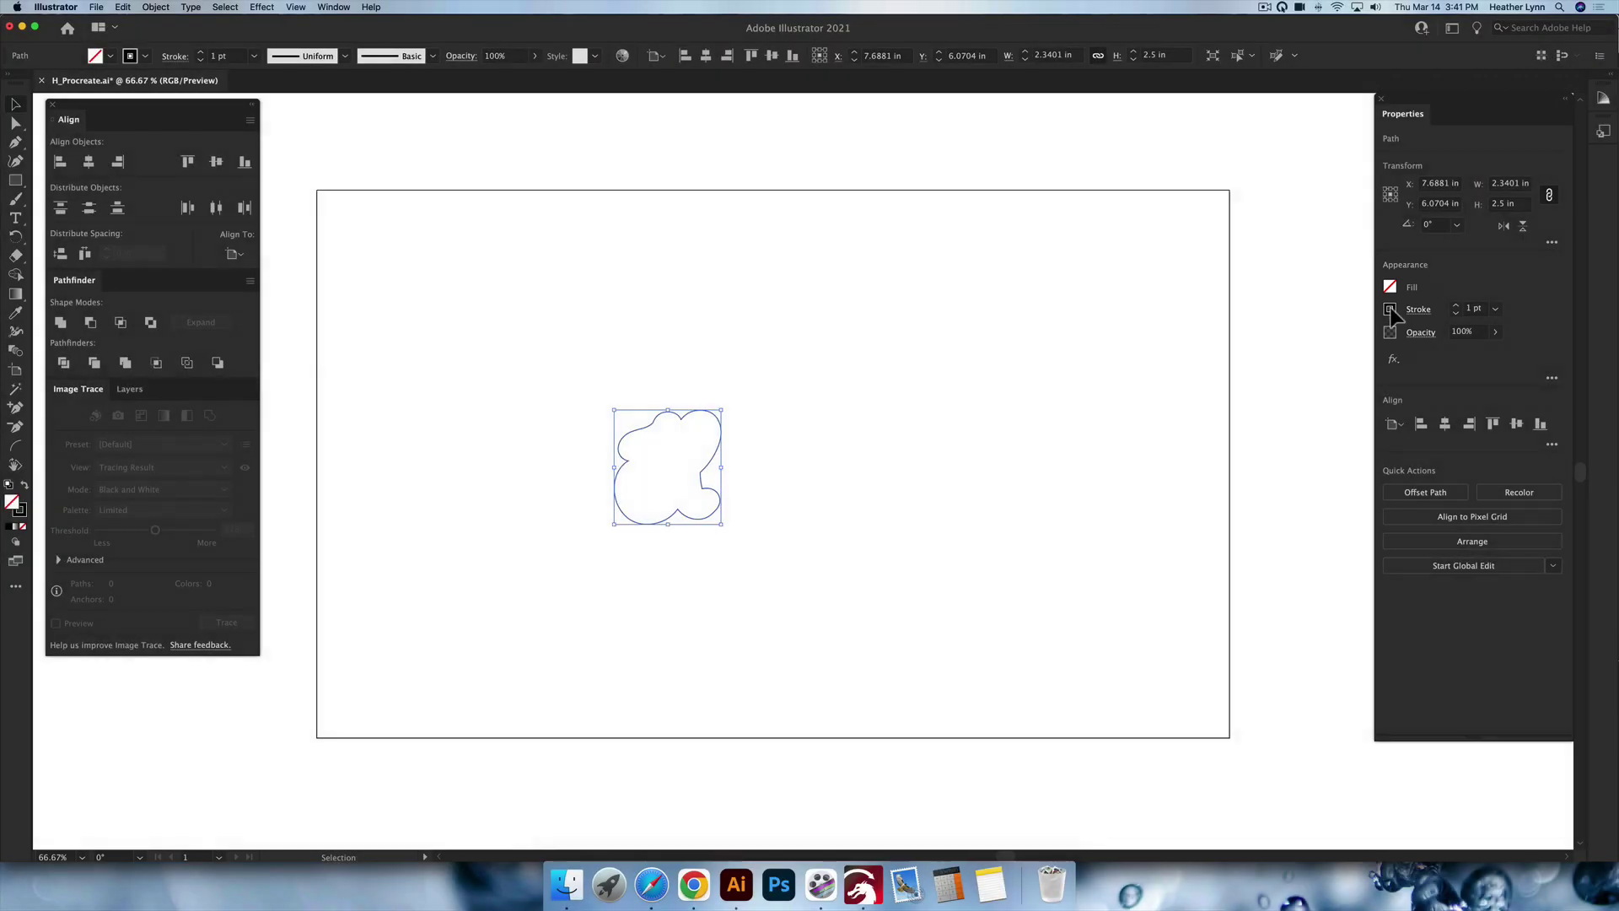
{"action": "left_click", "coordinate": [1390, 309]}
{"action": "left_click", "coordinate": [1262, 366]}
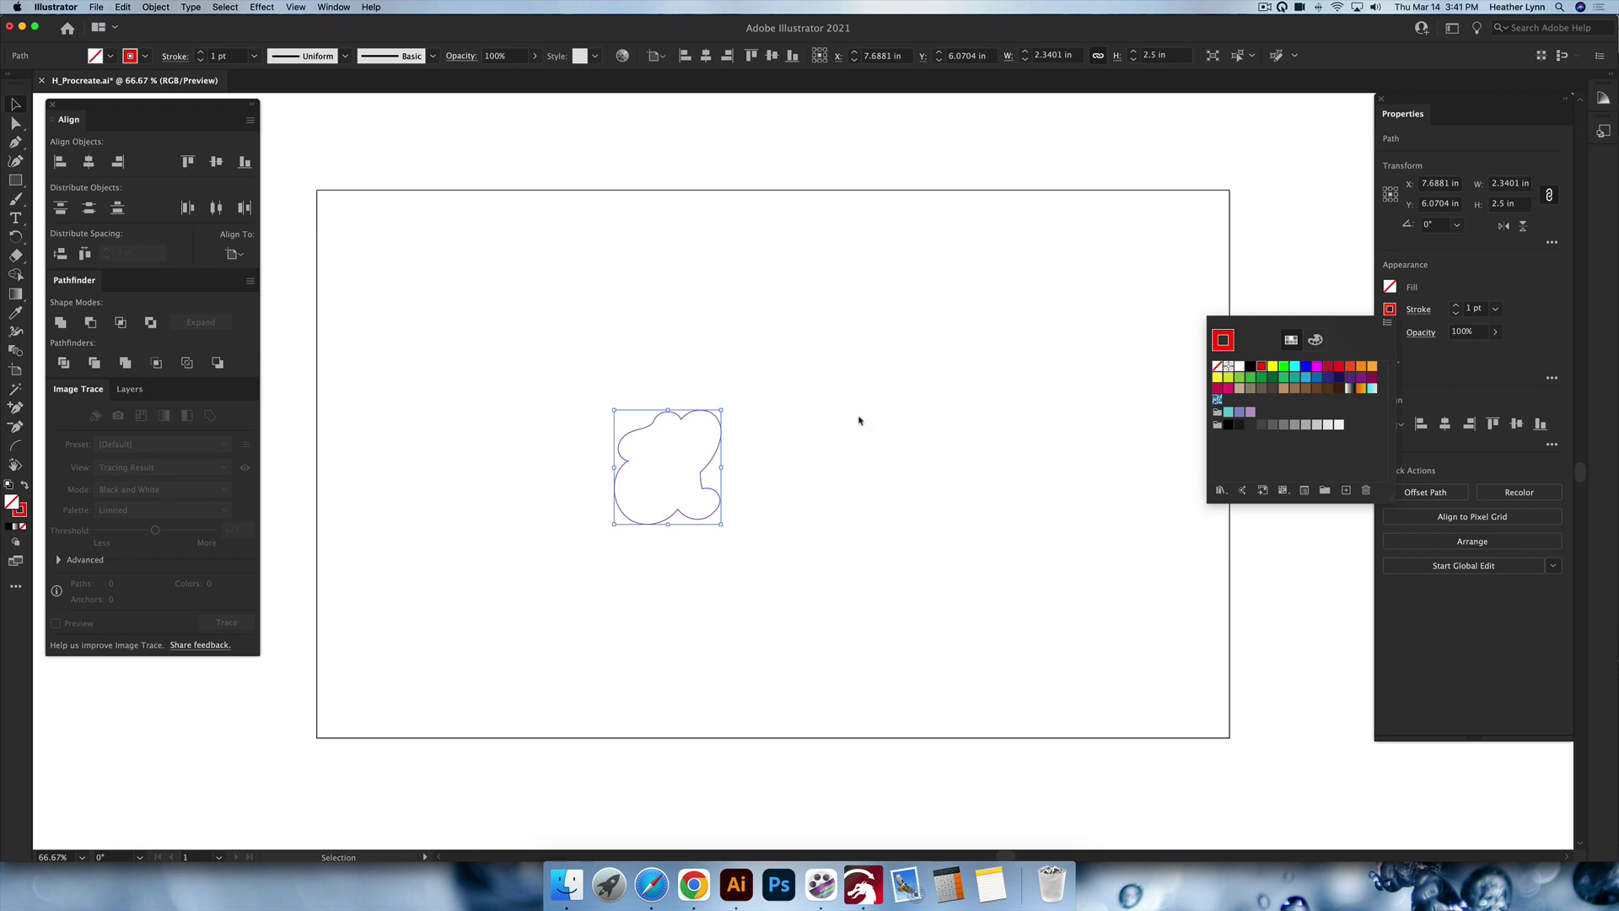
{"action": "left_click", "coordinate": [795, 380]}
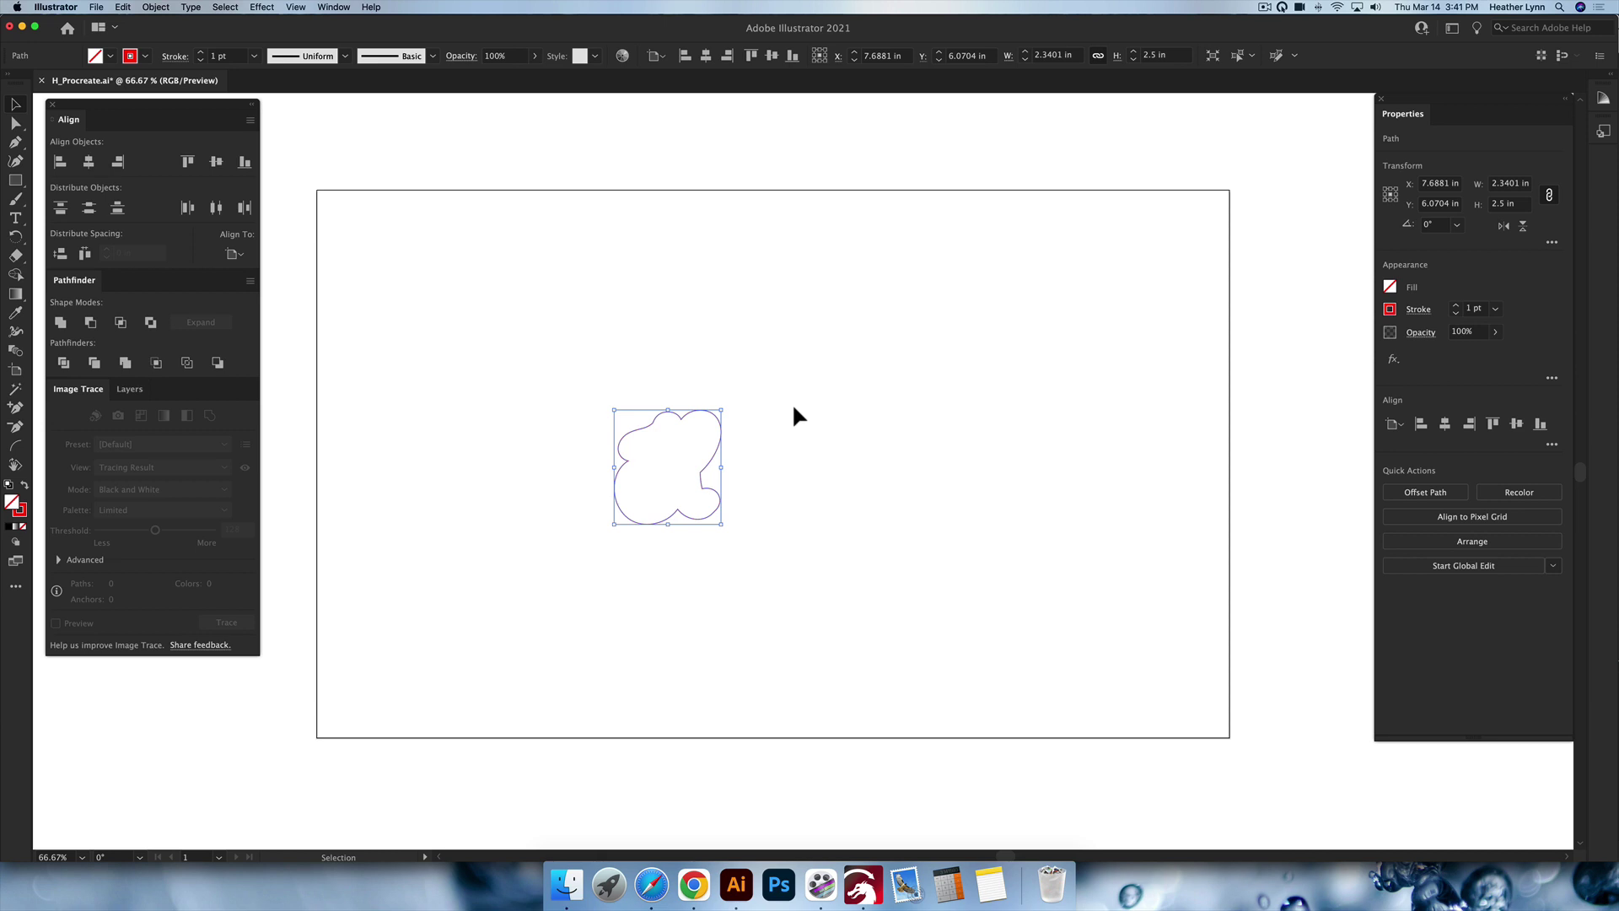
{"action": "left_click", "coordinate": [797, 417]}
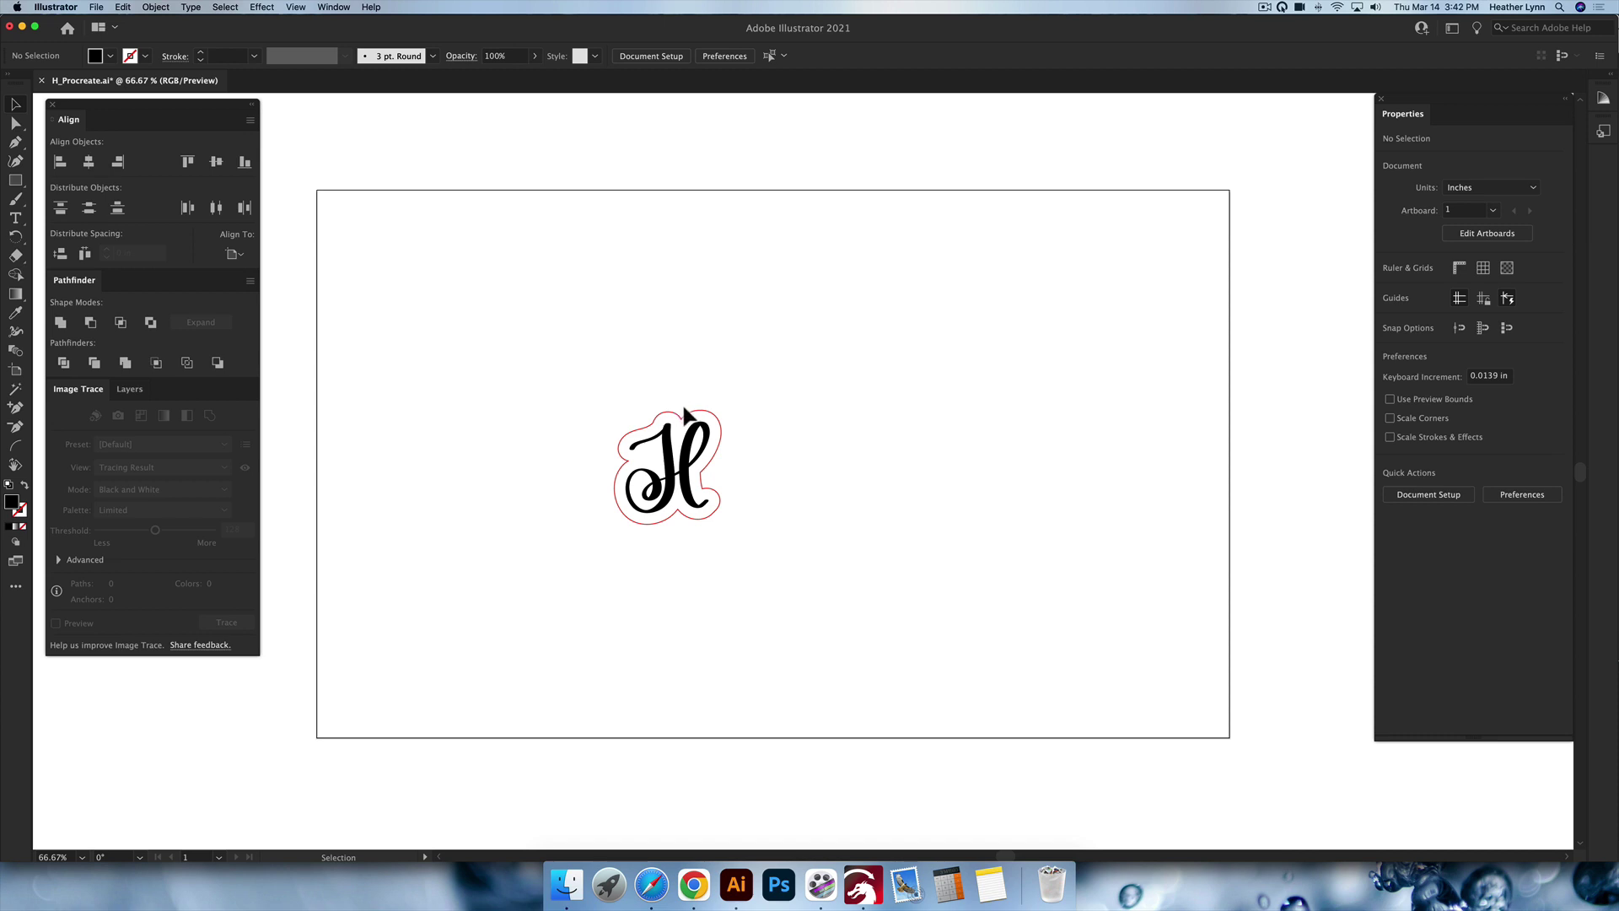
{"action": "scroll", "coordinate": [678, 398], "scroll_direction": "up", "scroll_amount": 1}
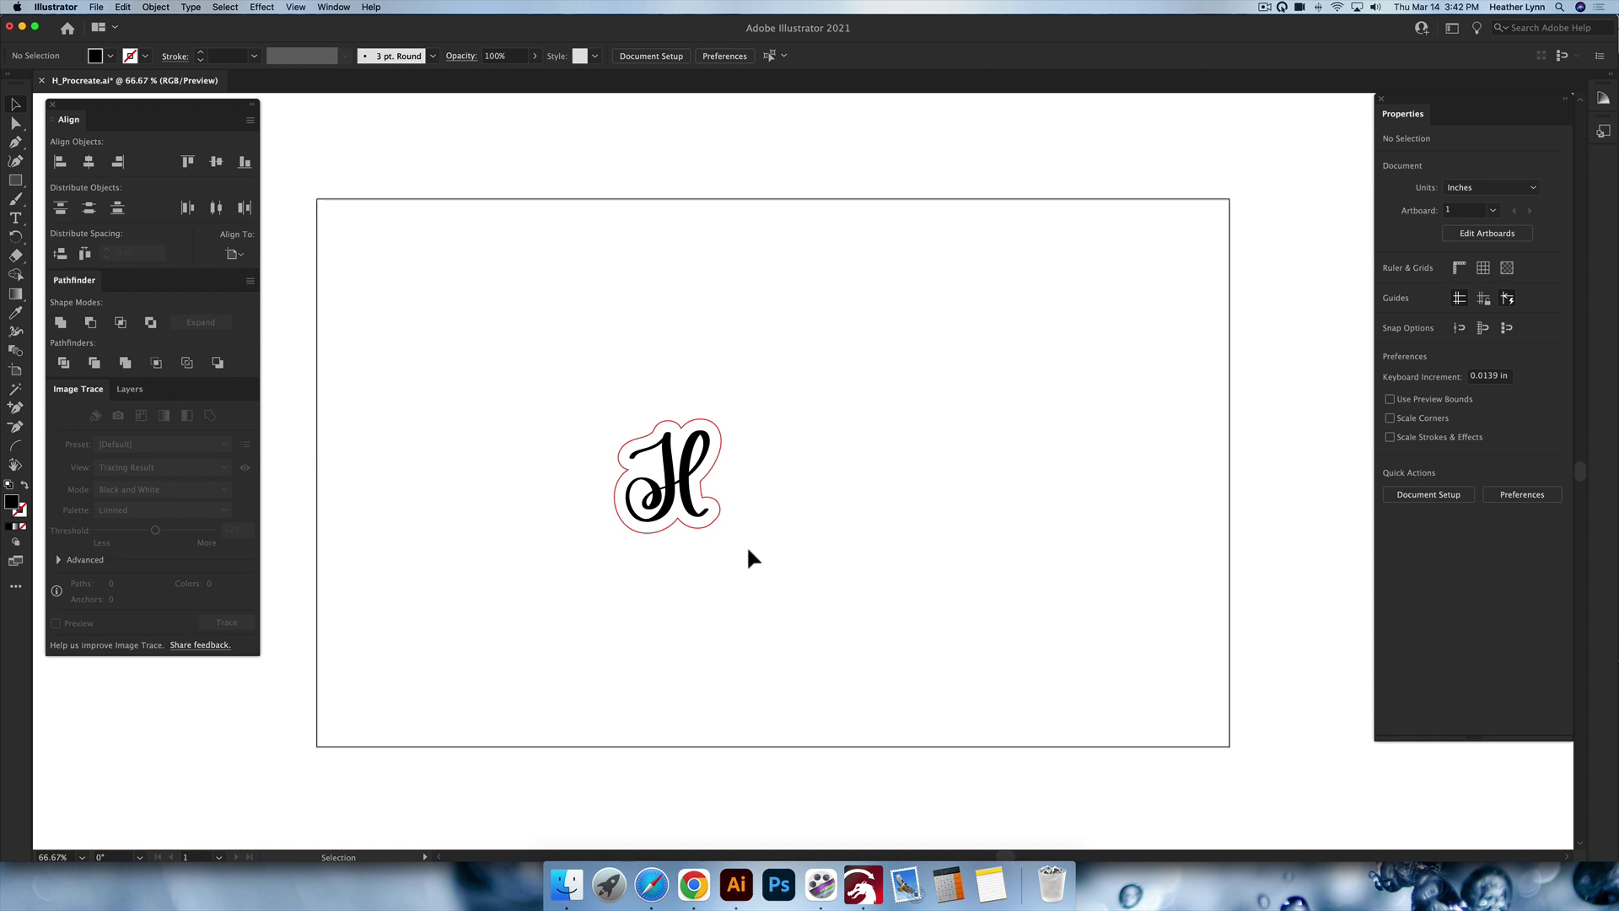
{"action": "left_click_drag", "start_coordinate": [755, 549], "coordinate": [613, 377]}
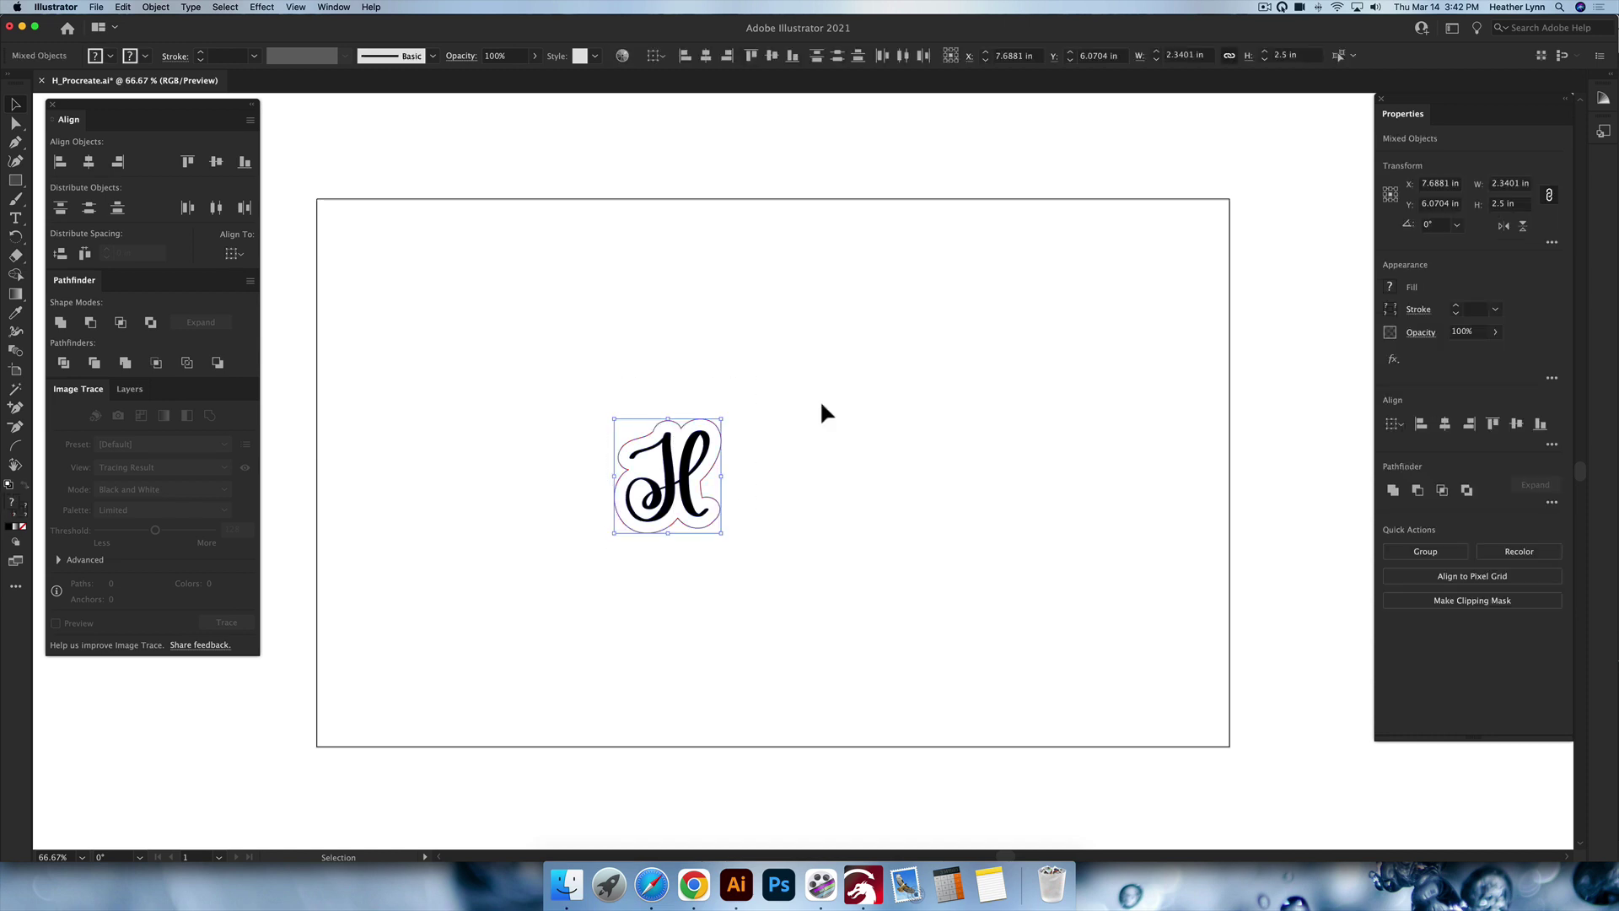
{"action": "left_click", "coordinate": [1504, 226]}
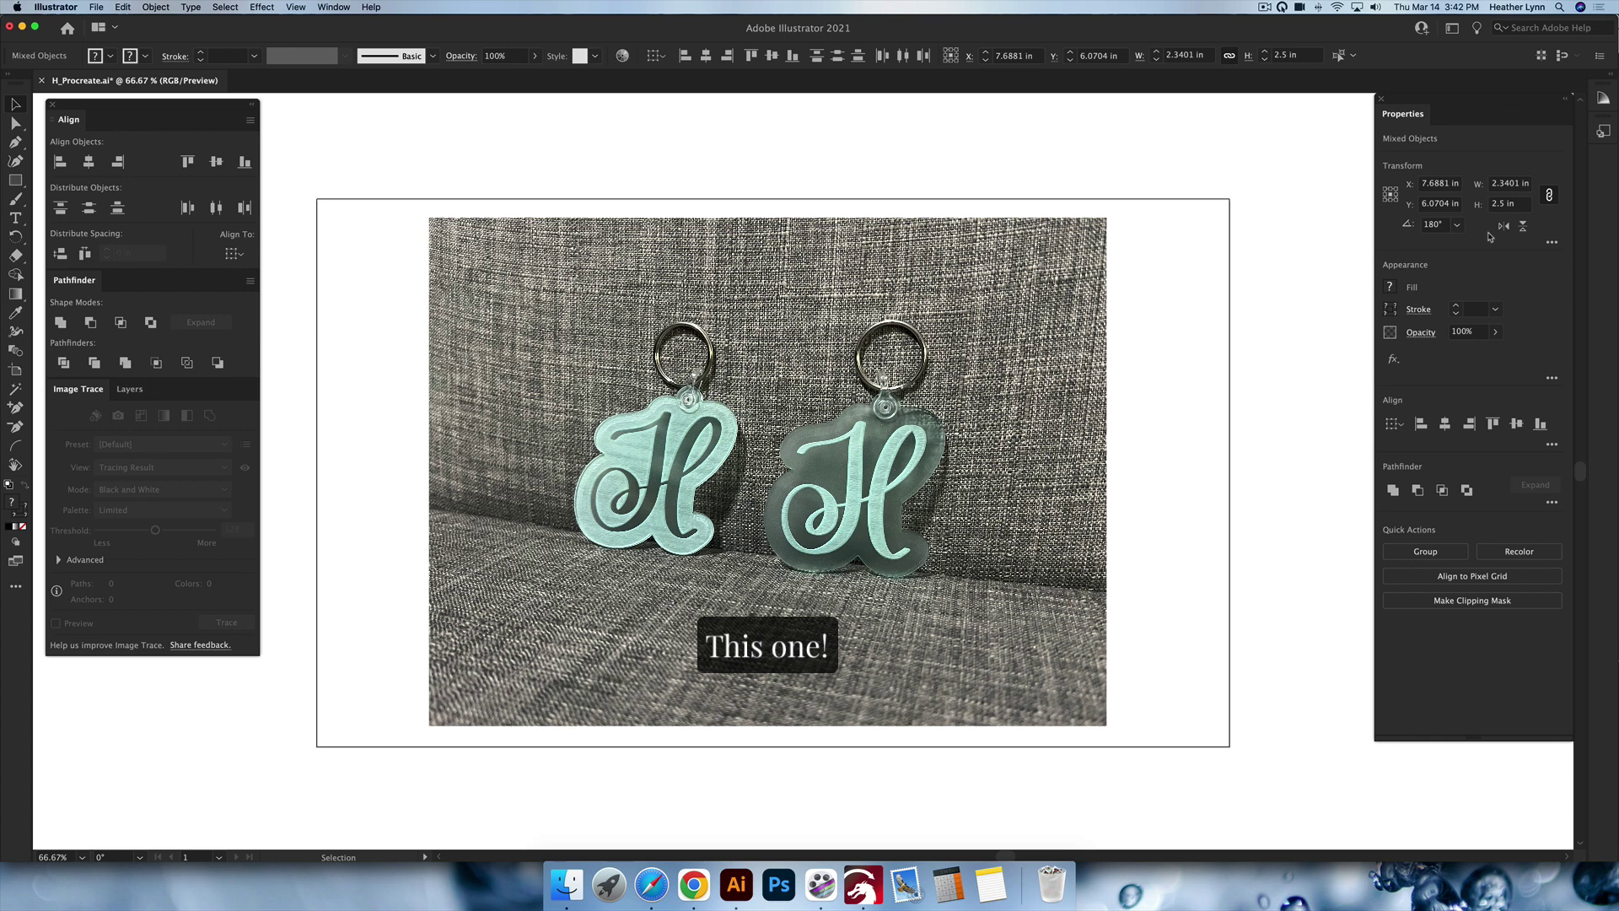
{"action": "left_click", "coordinate": [1503, 226]}
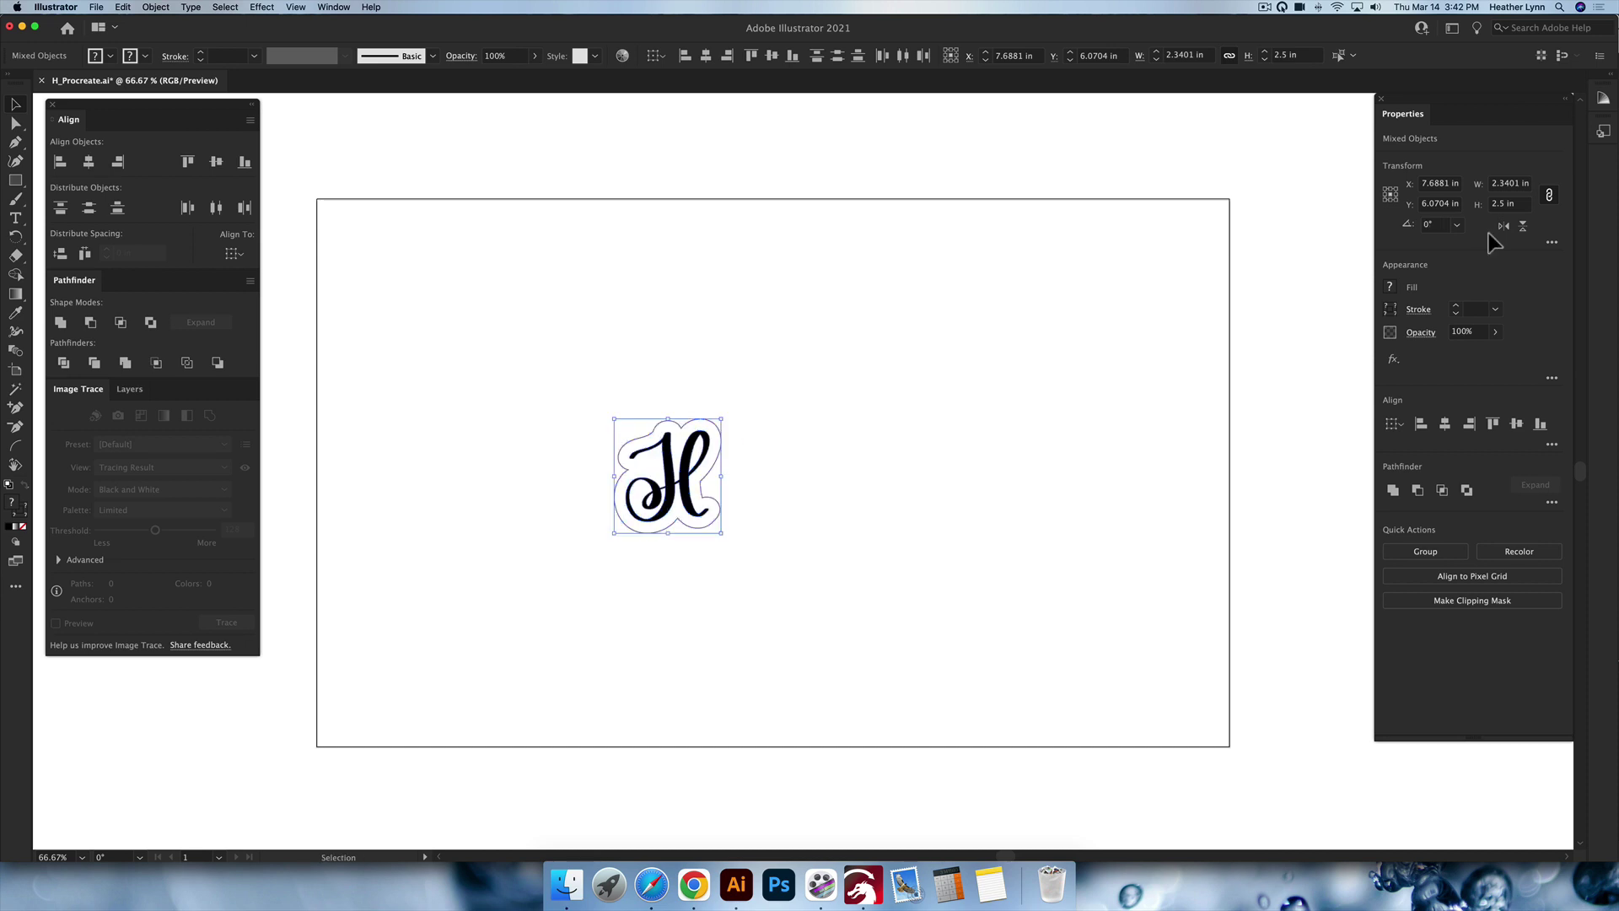
{"action": "left_click", "coordinate": [780, 480]}
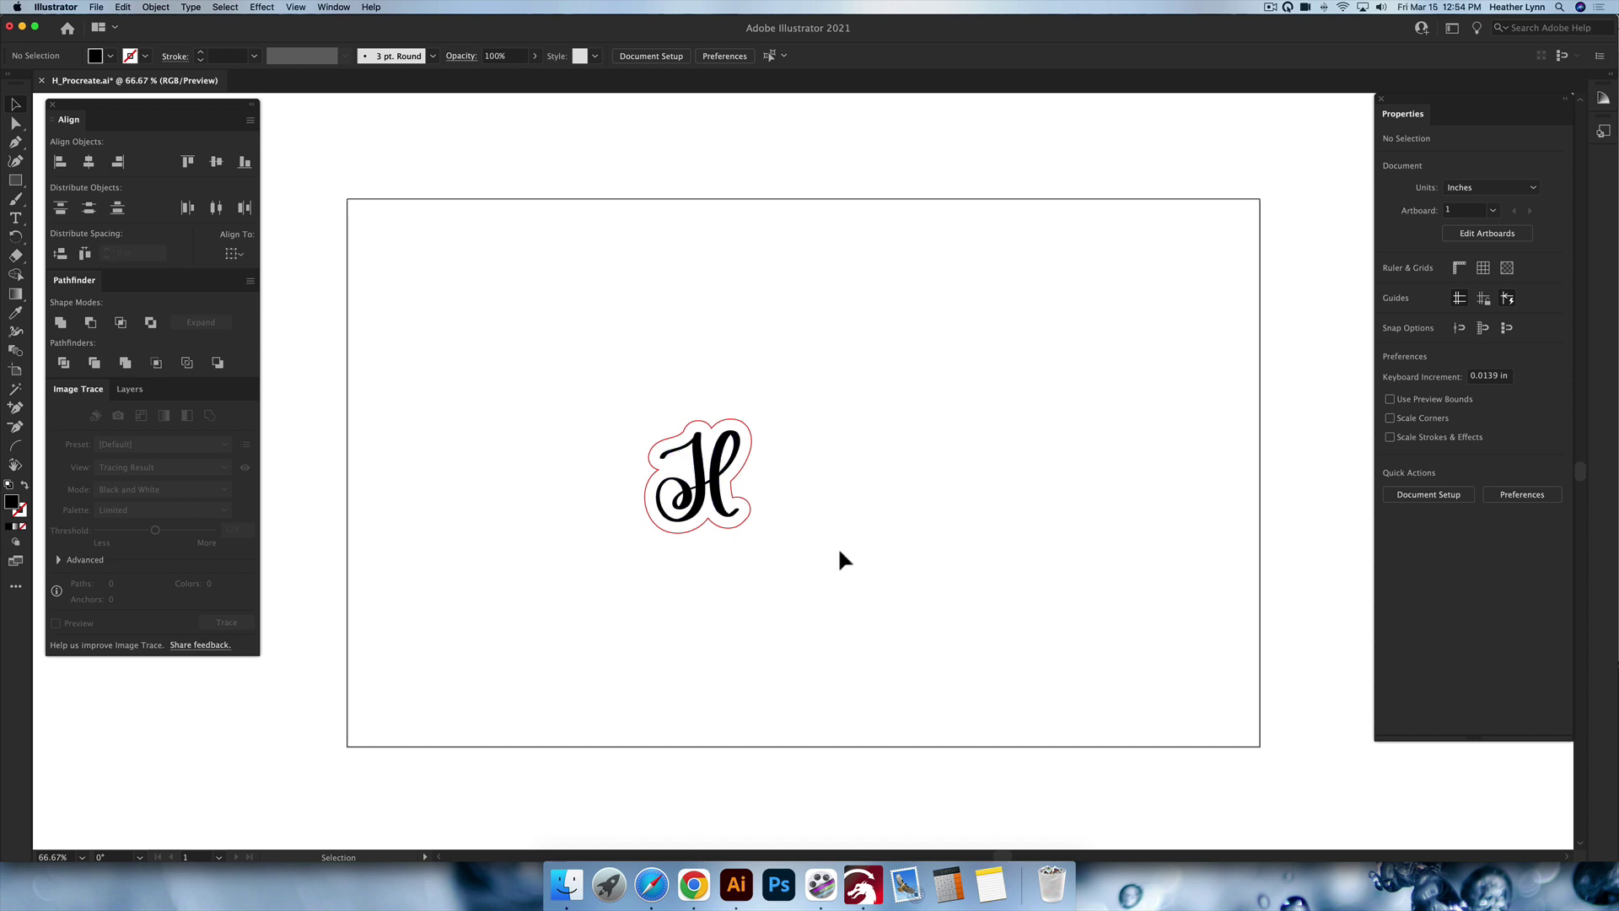
Select all and Alt+Shift-drag a copy of the H and red outline to the right
{"action": "key", "text": "super+a"}
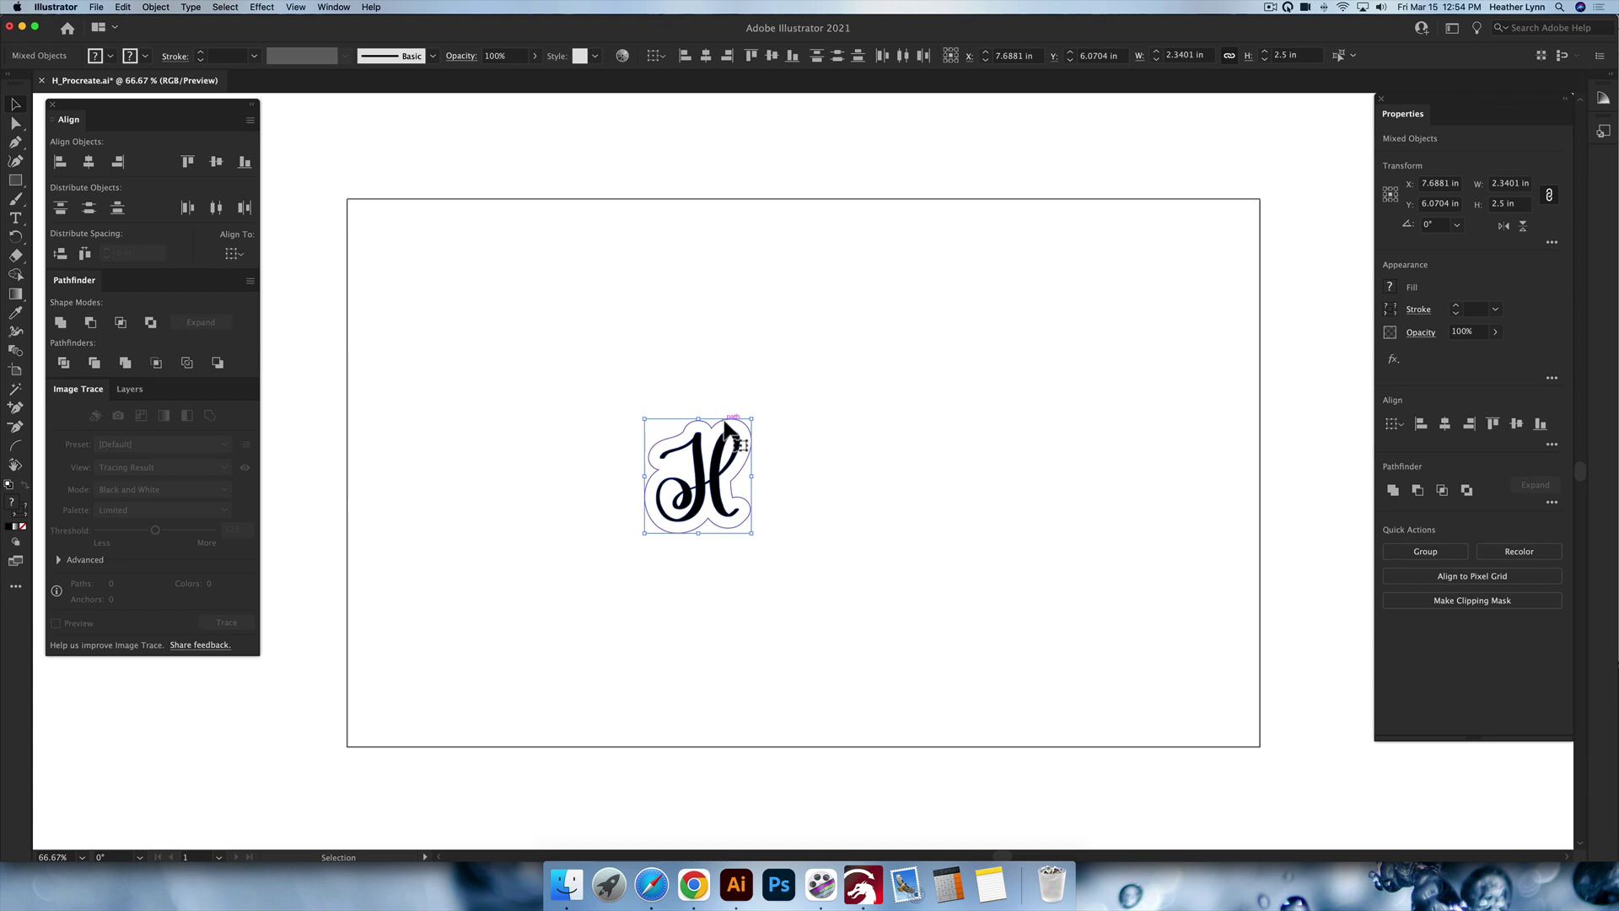
{"action": "left_click_drag", "start_coordinate": [727, 428], "coordinate": [857, 433]}
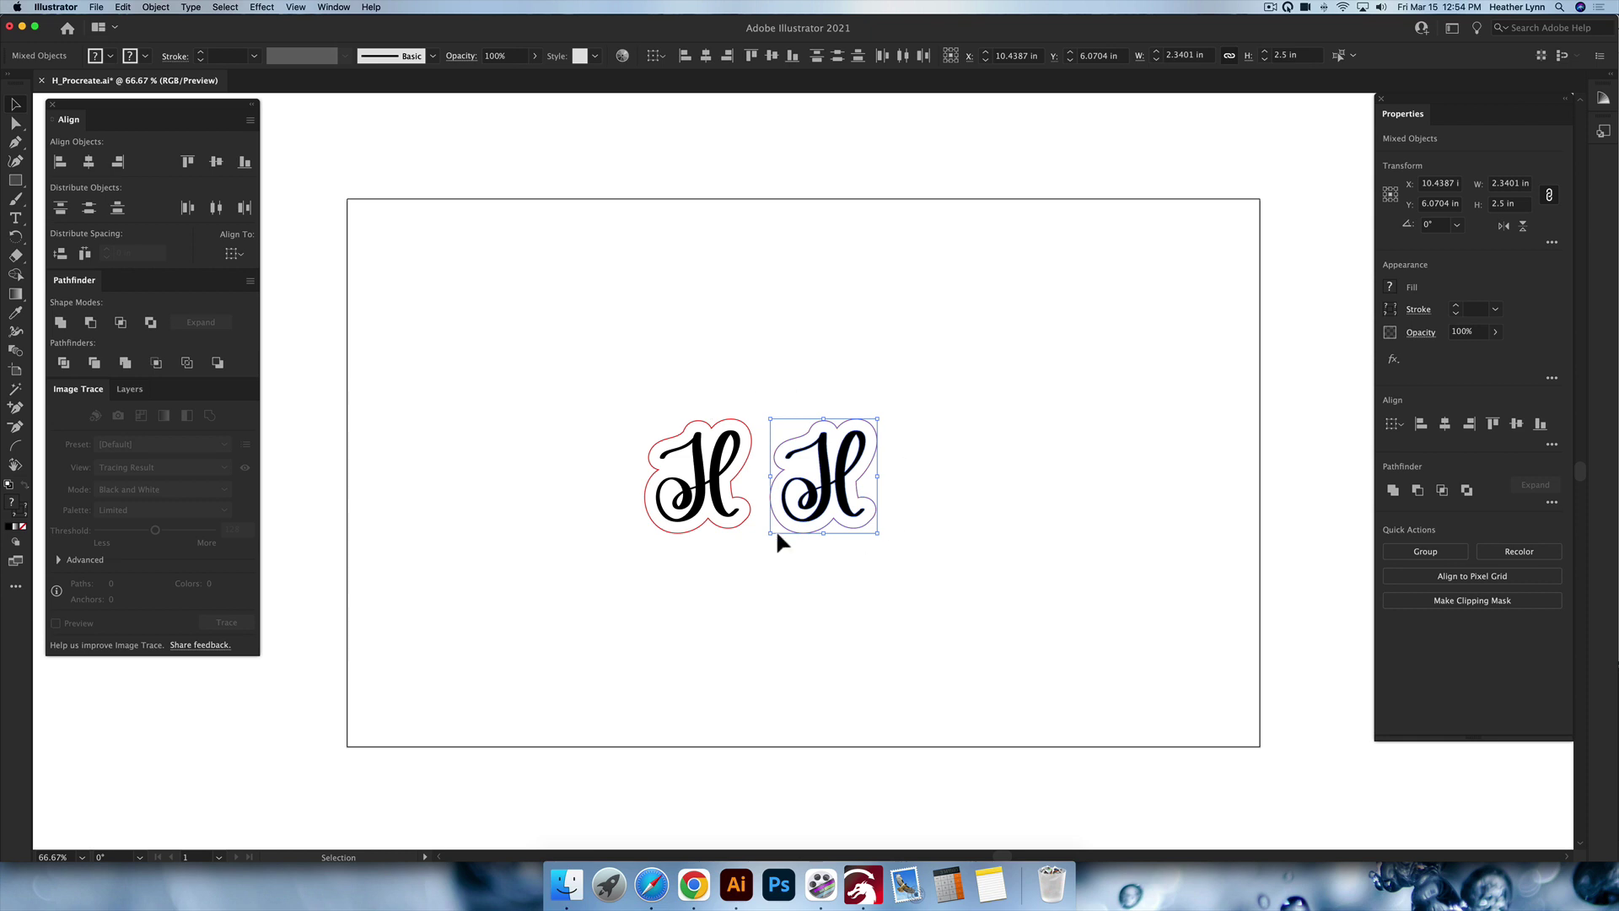
{"action": "left_click", "coordinate": [903, 499]}
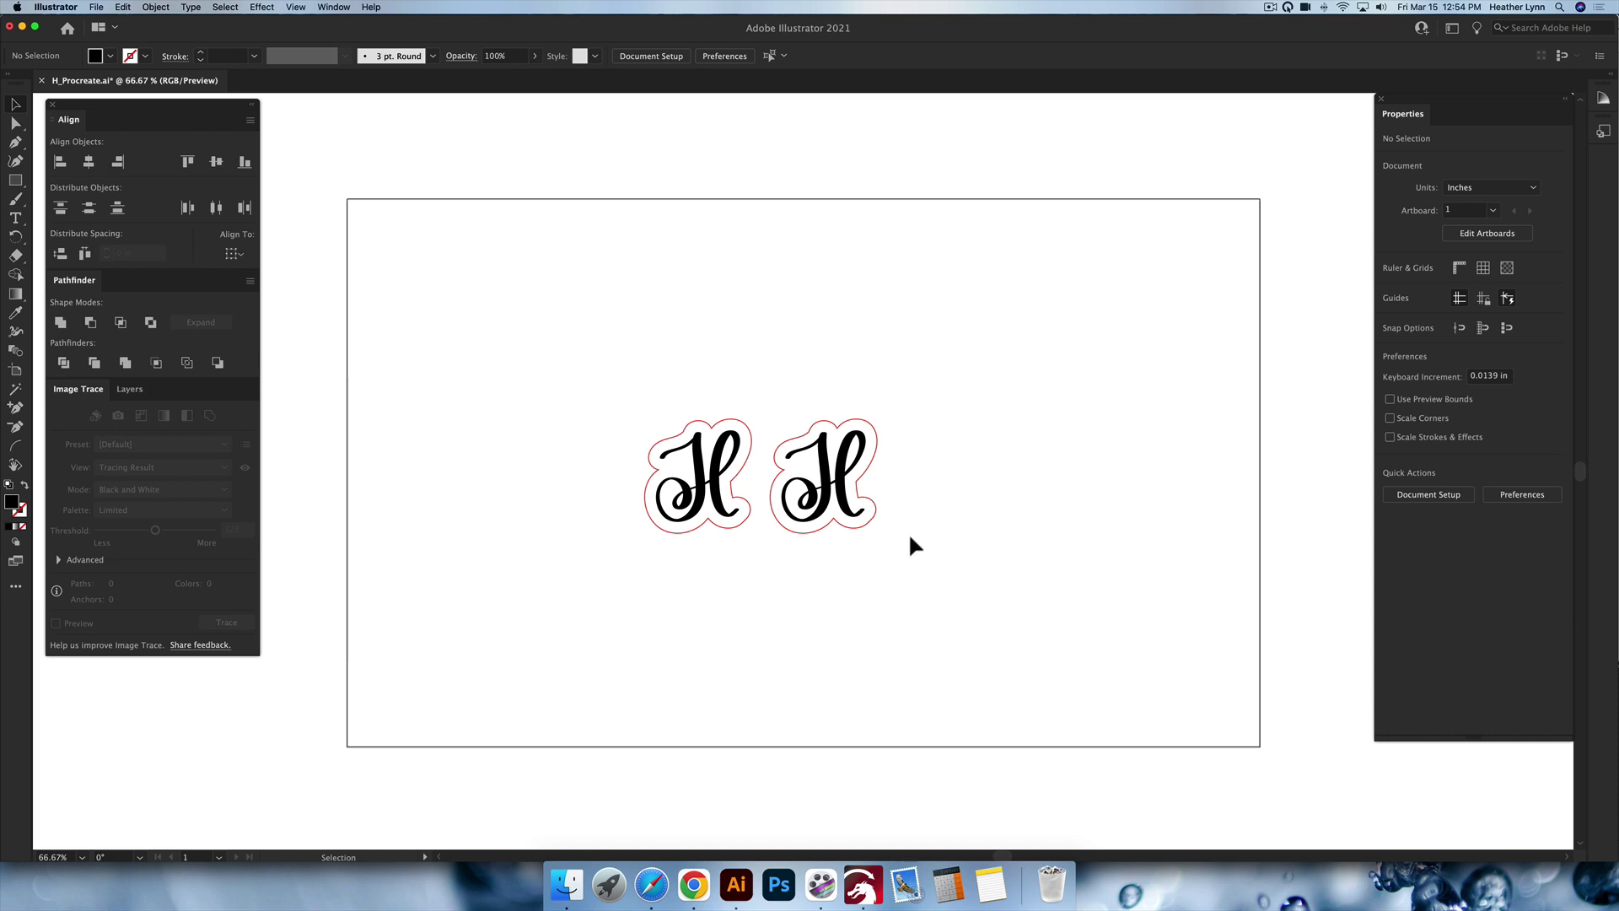
Subtract the H from the right copy with Minus Front, verify in Outline view, and reselect it
{"action": "left_click_drag", "start_coordinate": [908, 533], "coordinate": [765, 373]}
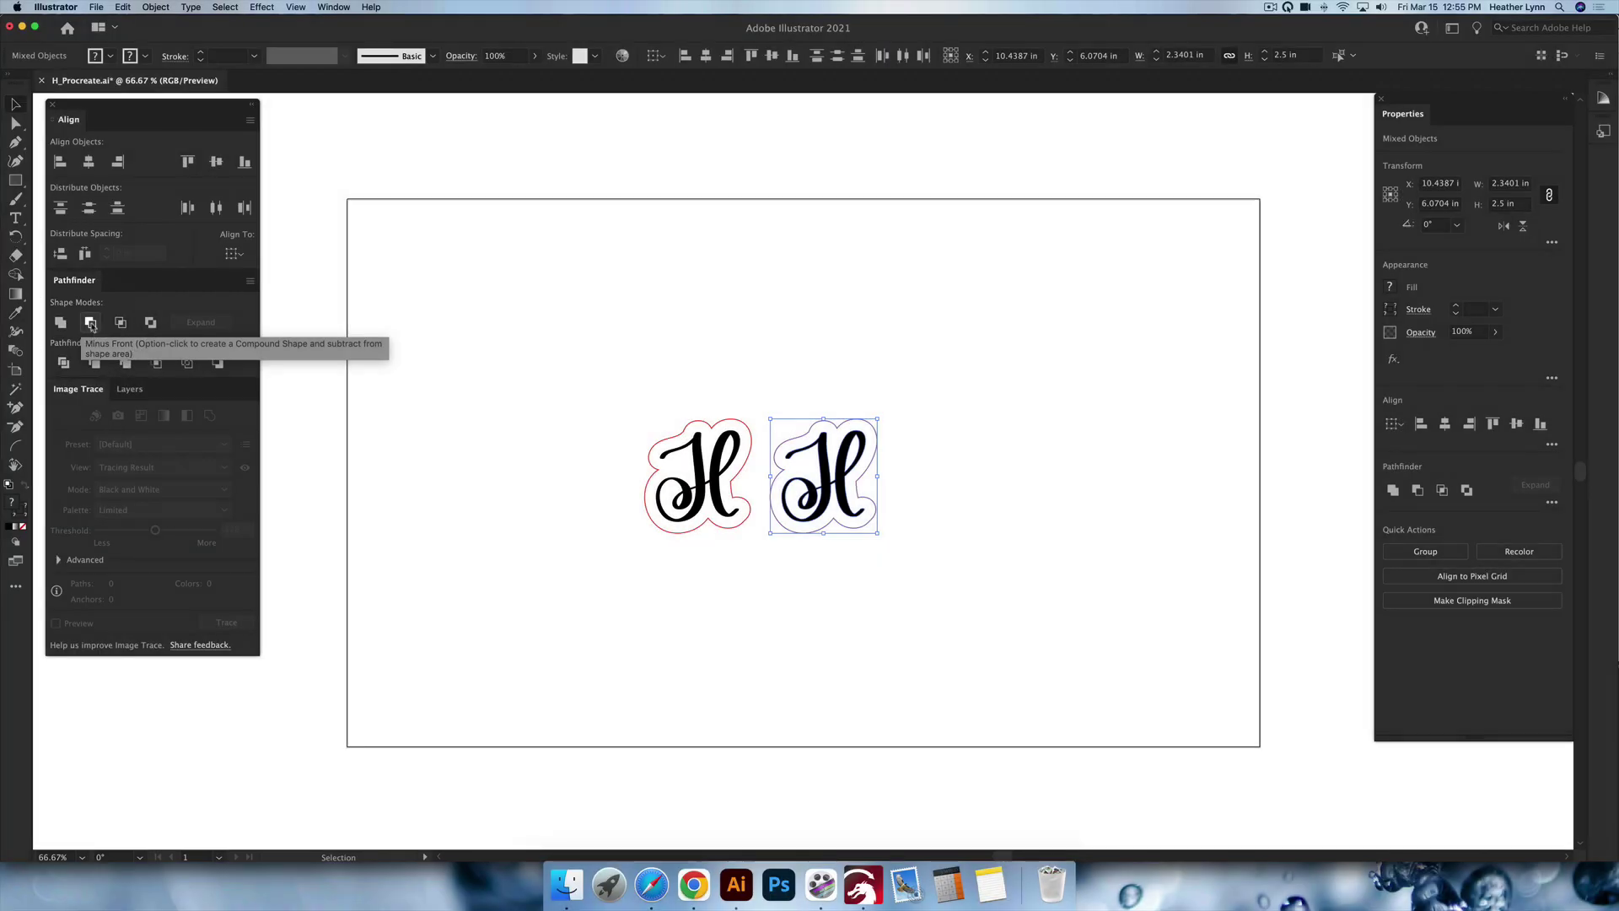
{"action": "left_click", "coordinate": [90, 323]}
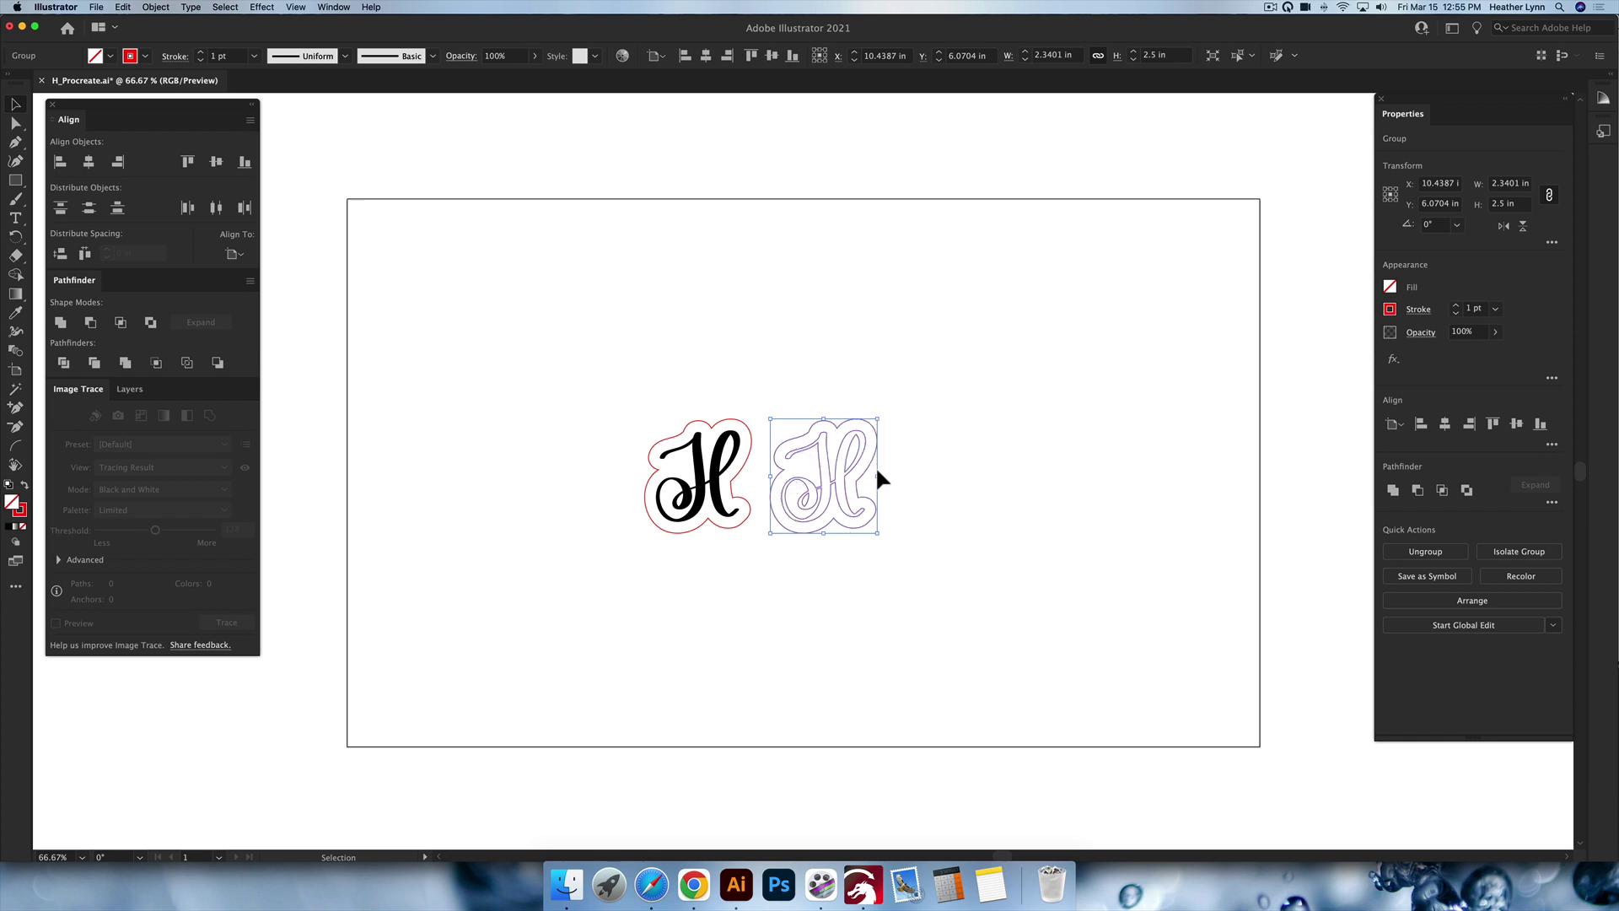
{"action": "key", "text": "super+y"}
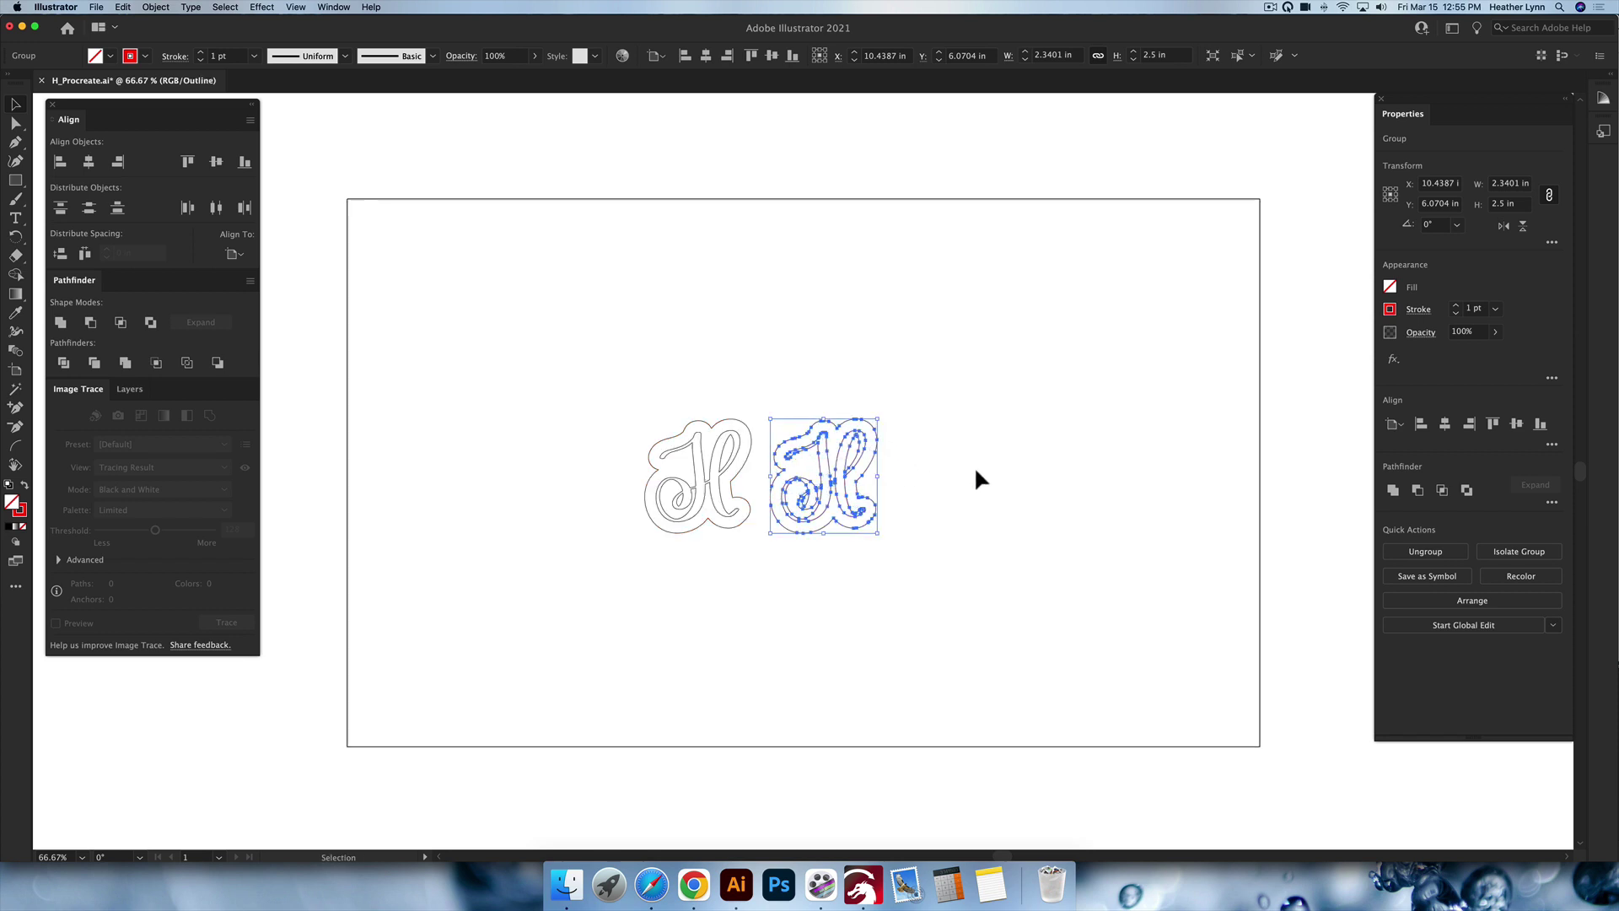
{"action": "left_click", "coordinate": [976, 478]}
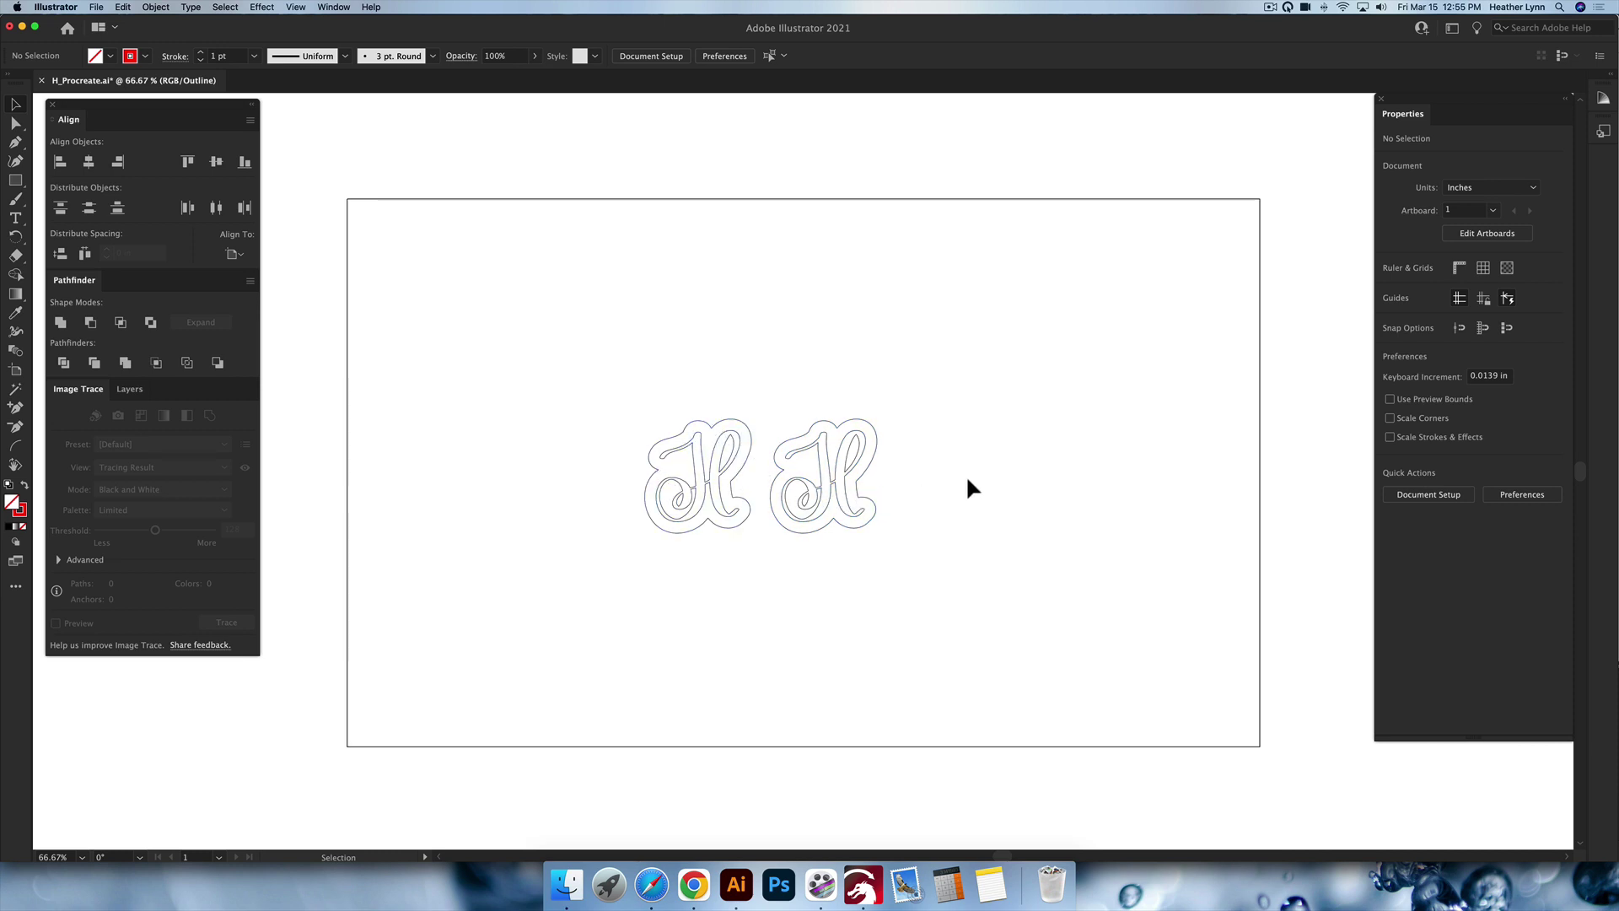
{"action": "key", "text": "super+y"}
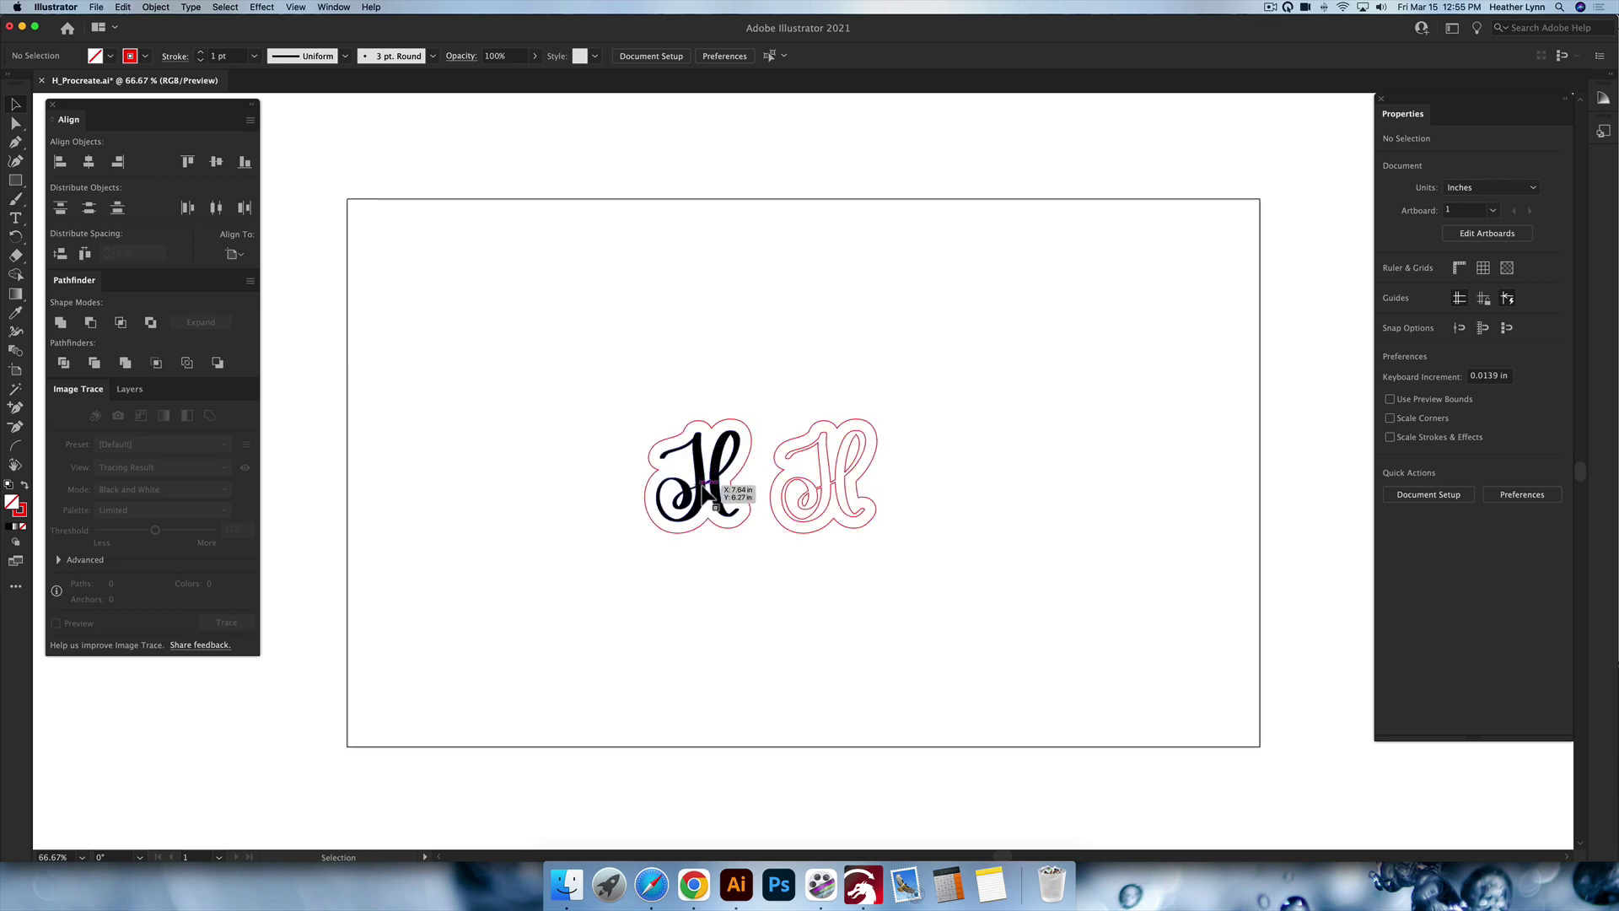
{"action": "left_click_drag", "start_coordinate": [718, 472], "coordinate": [663, 464]}
{"action": "key", "text": "super+z"}
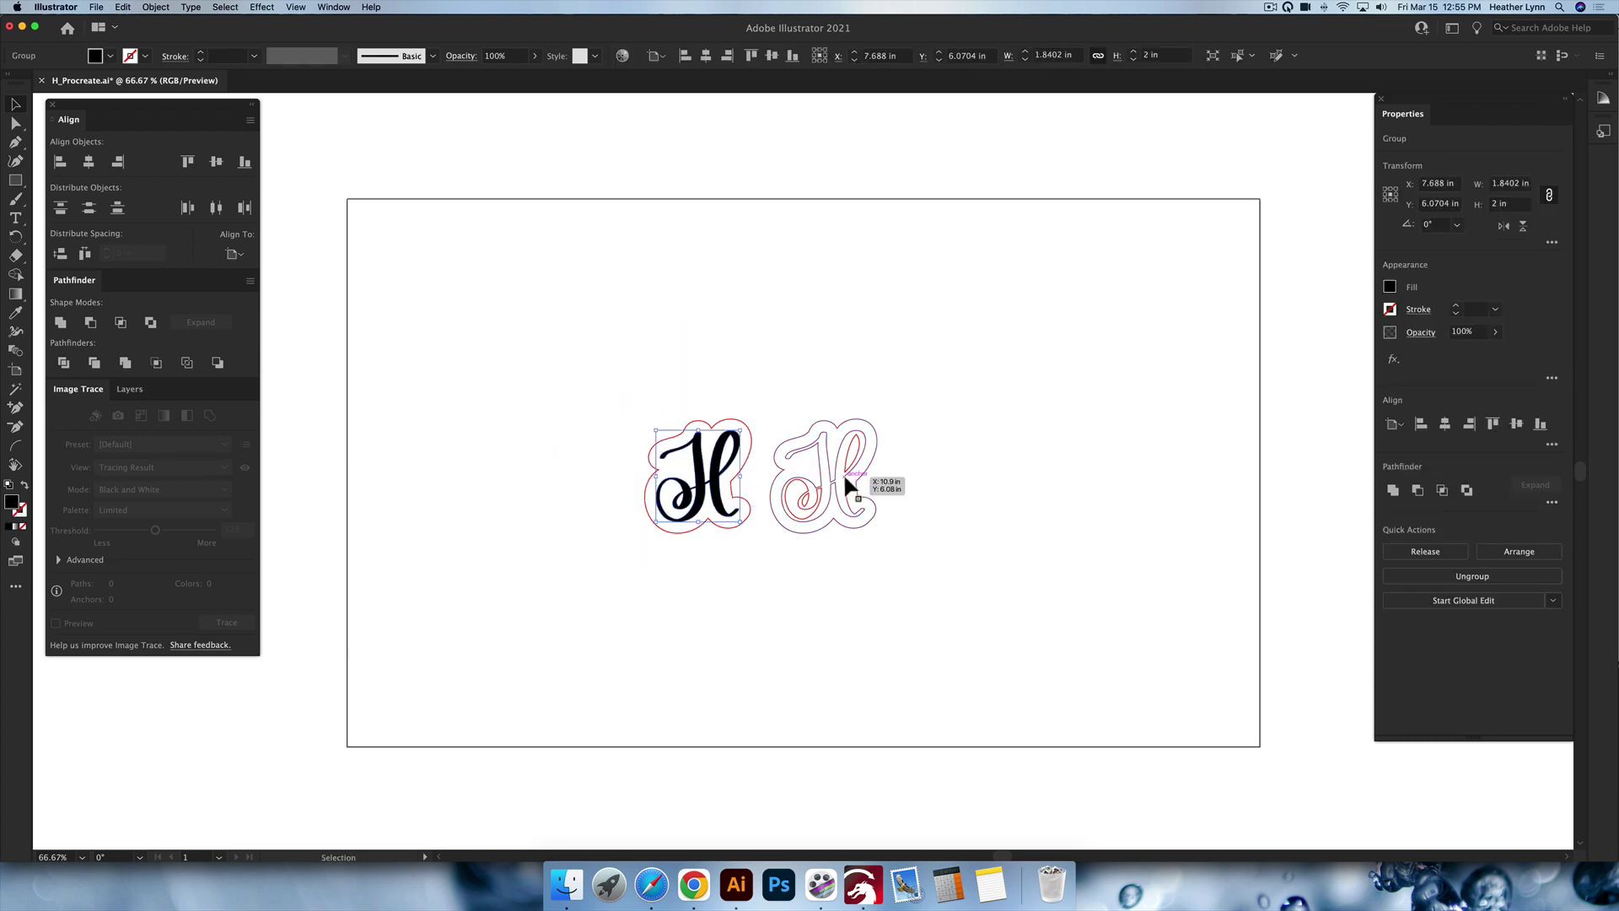
{"action": "left_click", "coordinate": [839, 474]}
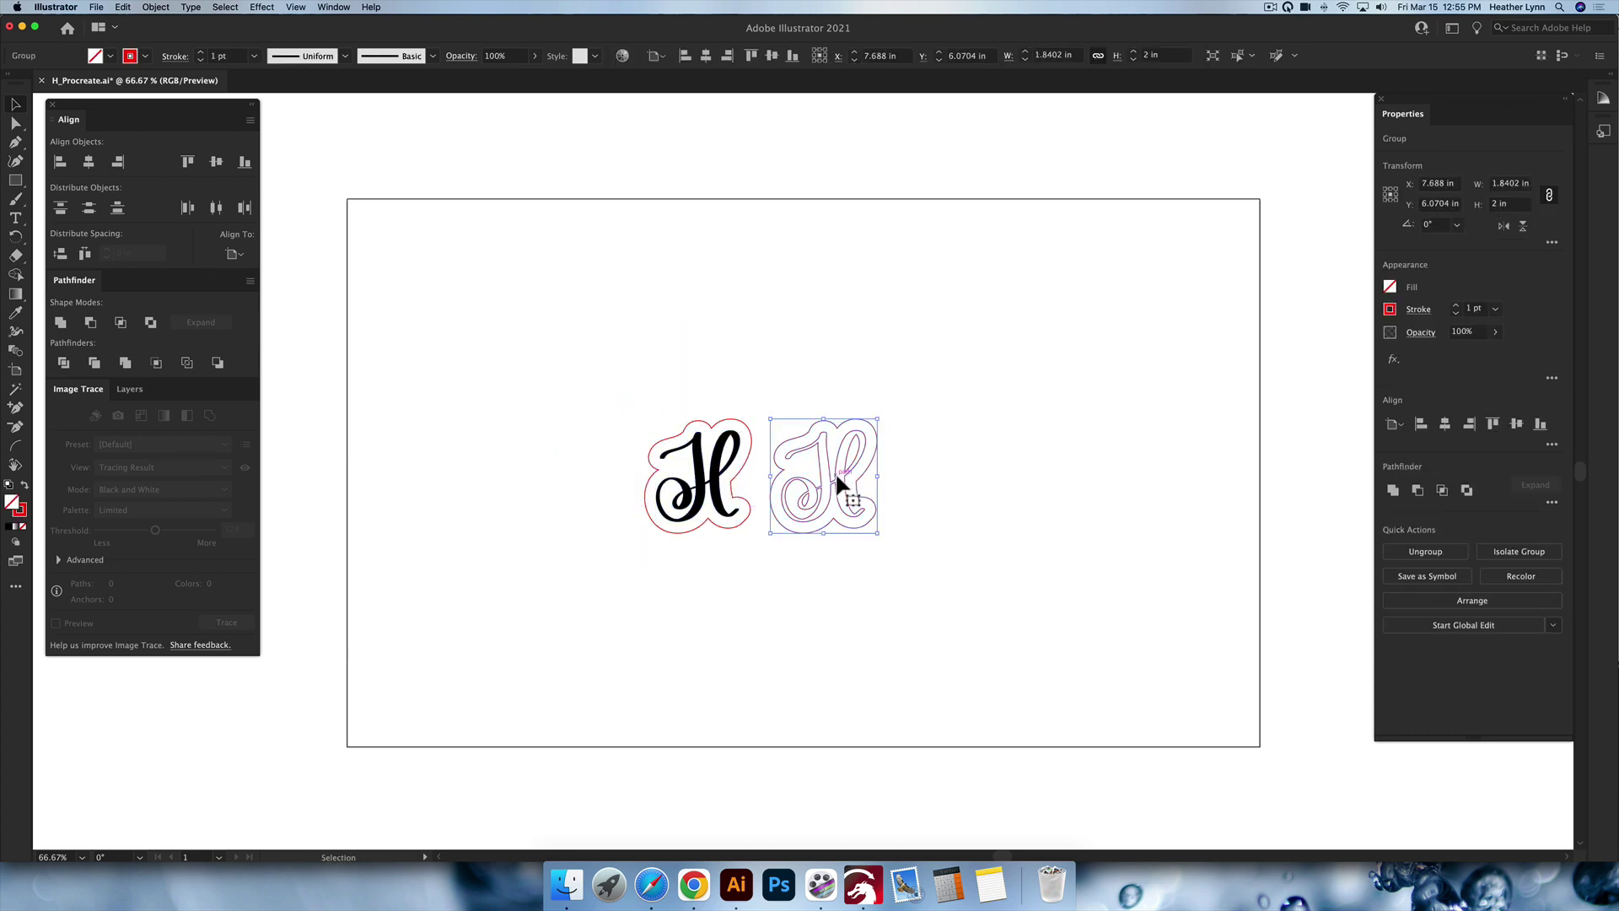
Eyedropper the left H's black fill onto the right outlined H group, then reselect that group
{"action": "left_click", "coordinate": [927, 469]}
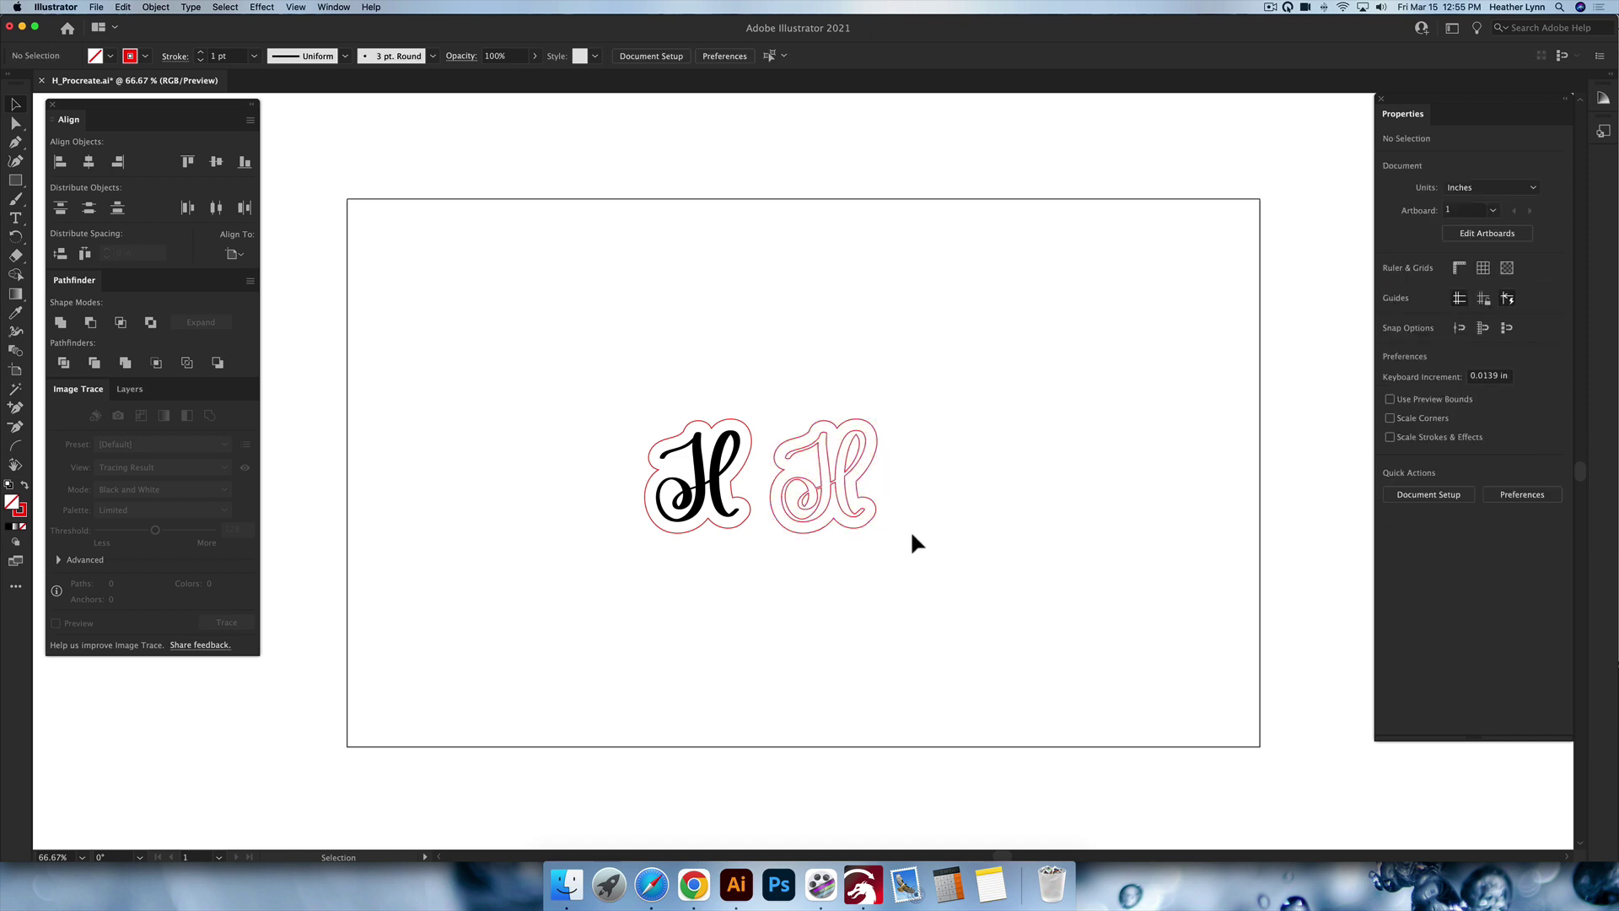
{"action": "left_click", "coordinate": [822, 440]}
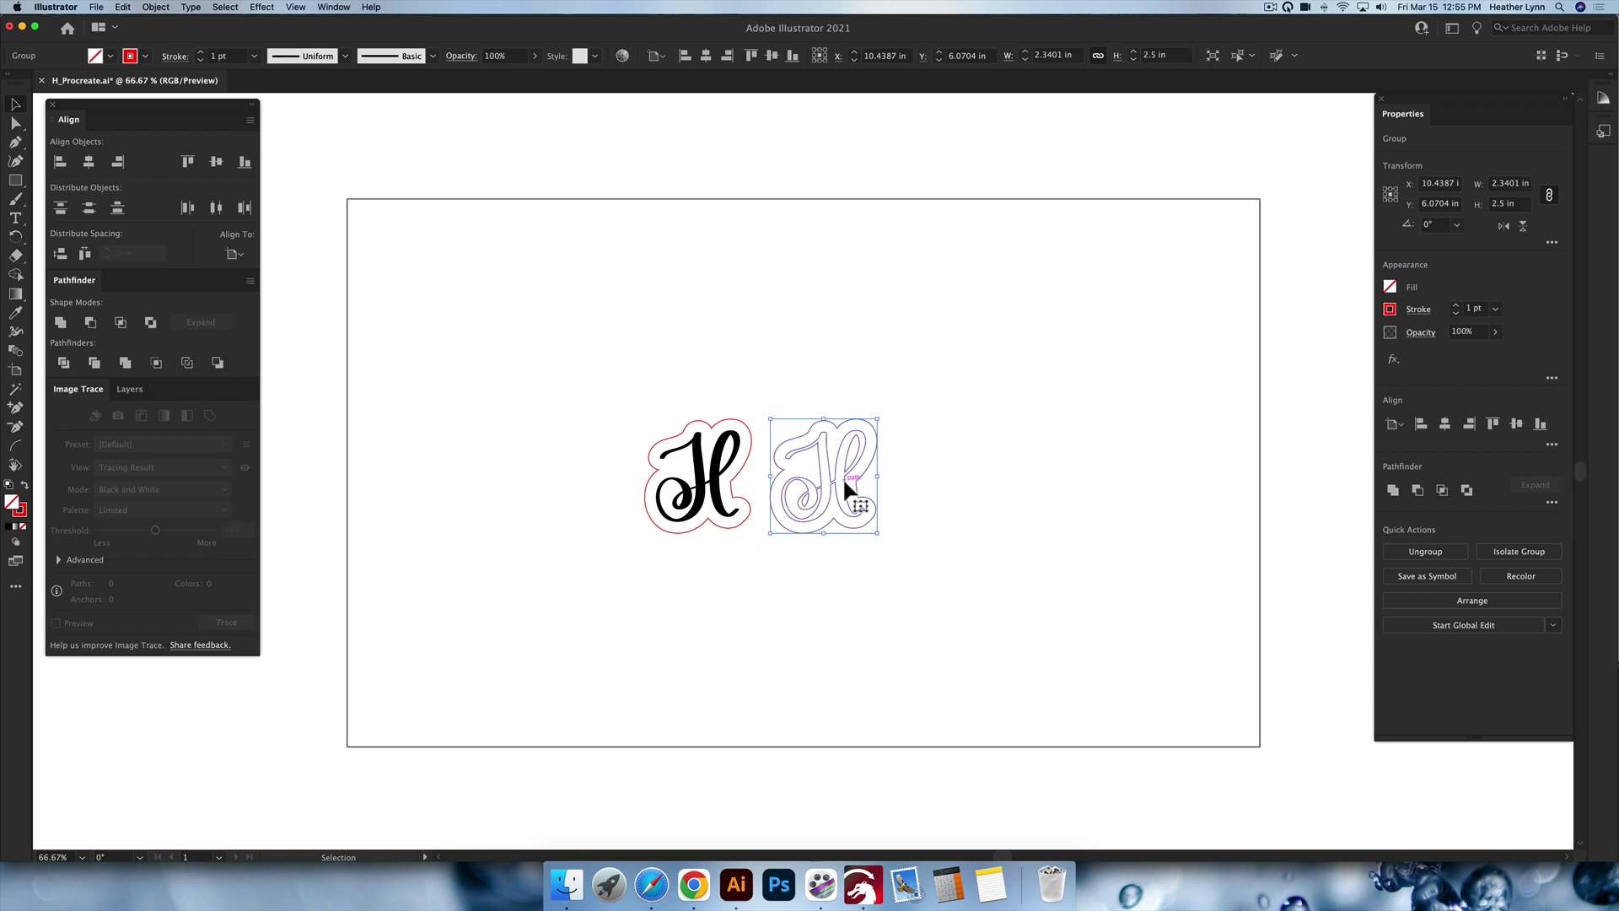
{"action": "key", "text": "i"}
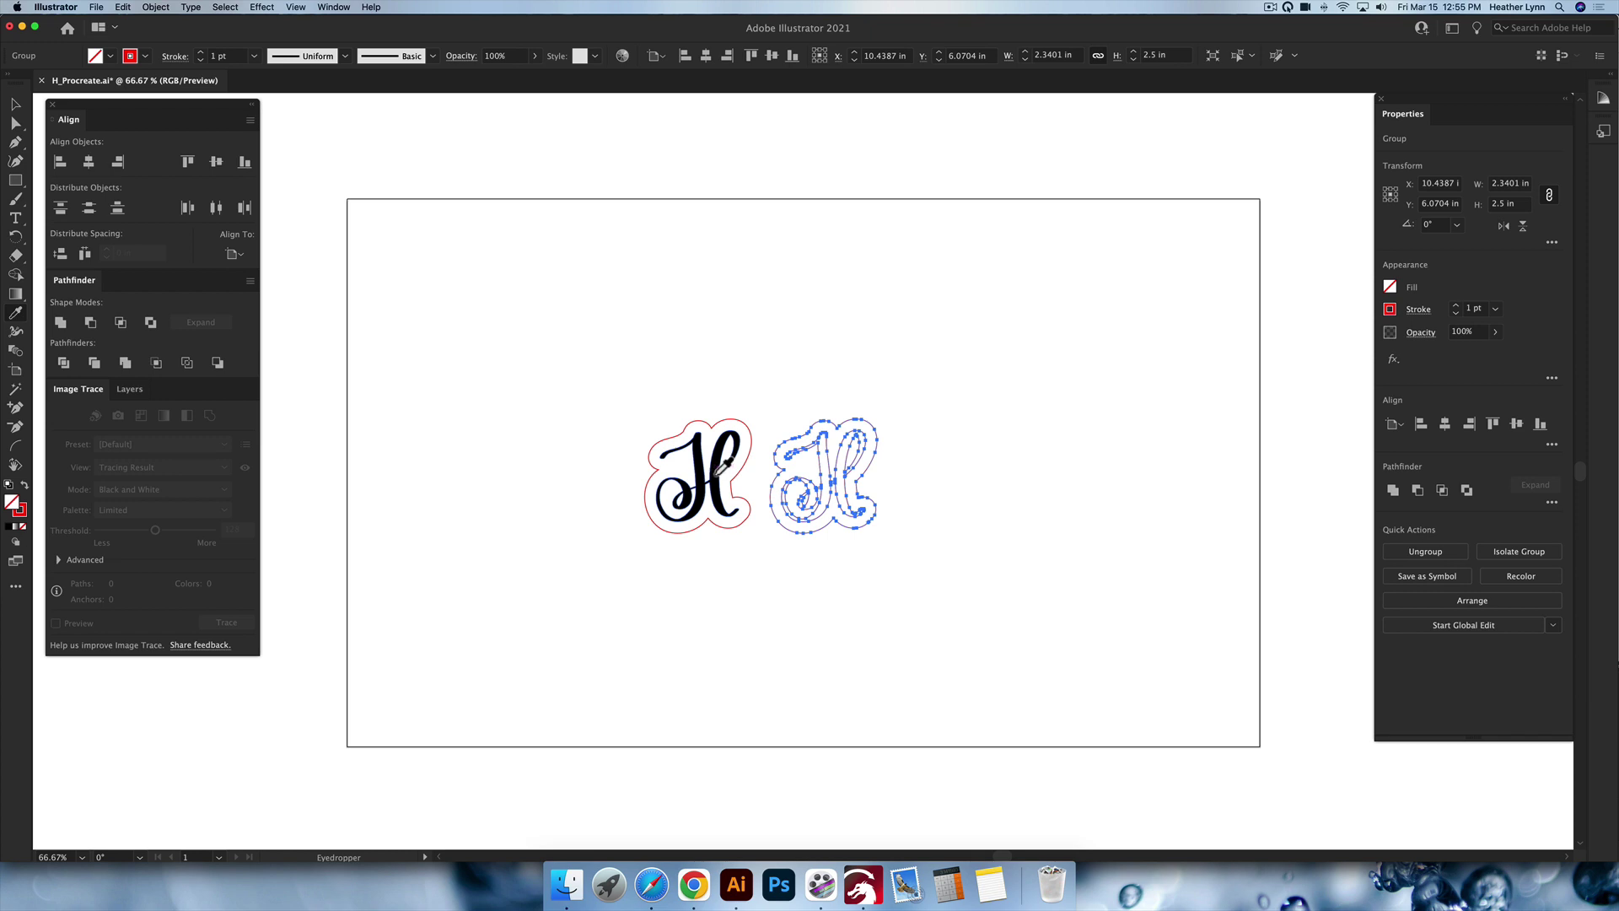
{"action": "left_click", "coordinate": [714, 471]}
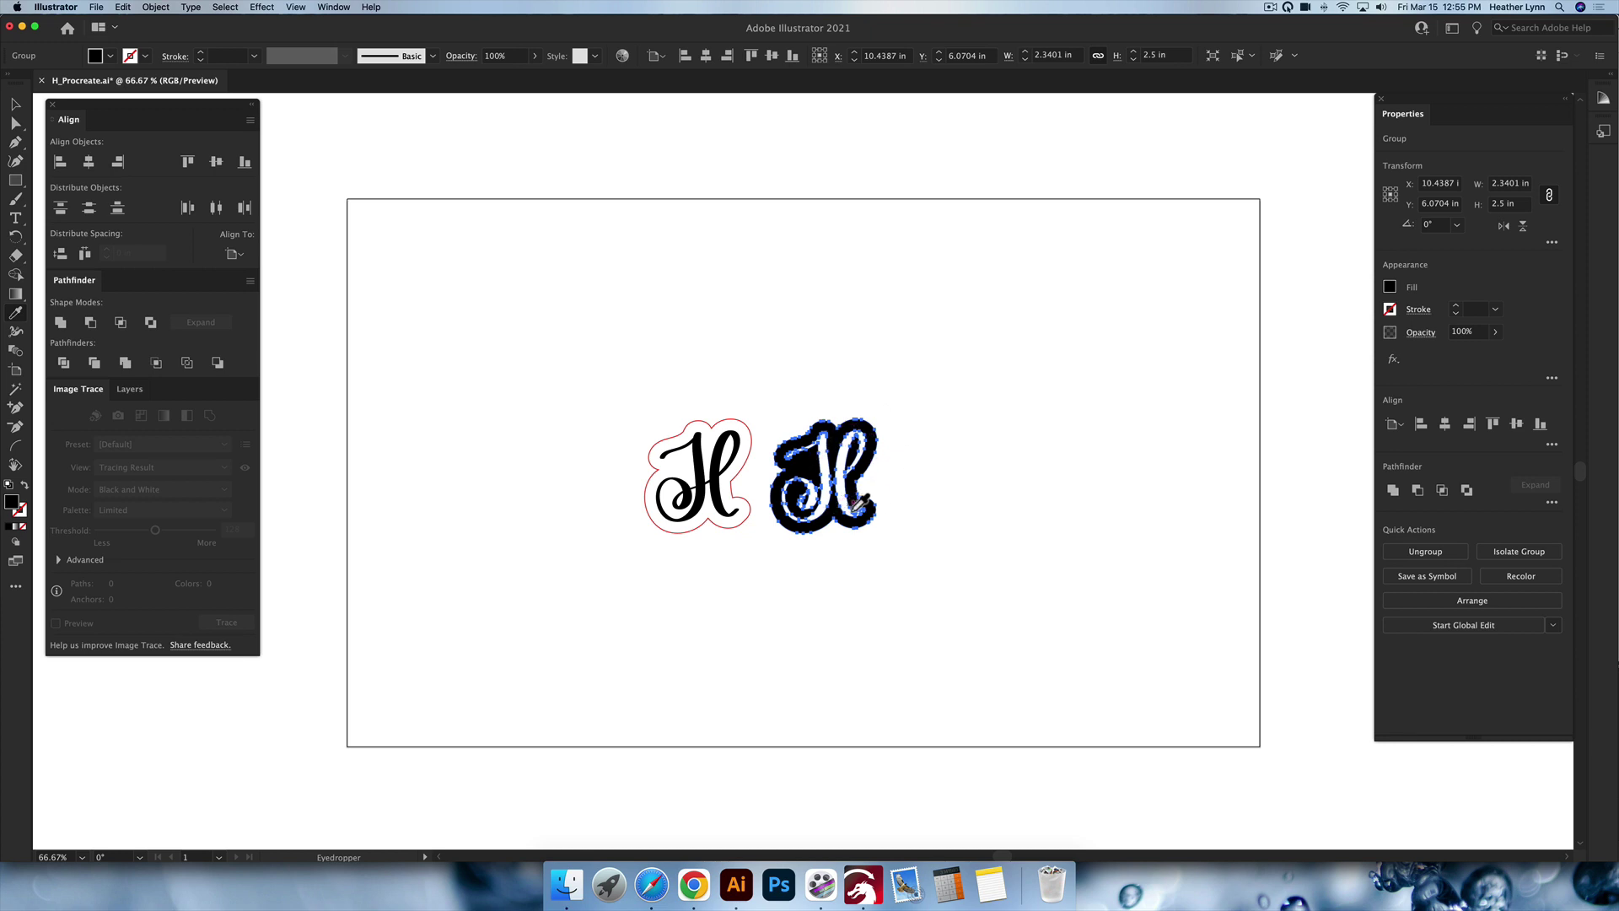
{"action": "key", "text": "v"}
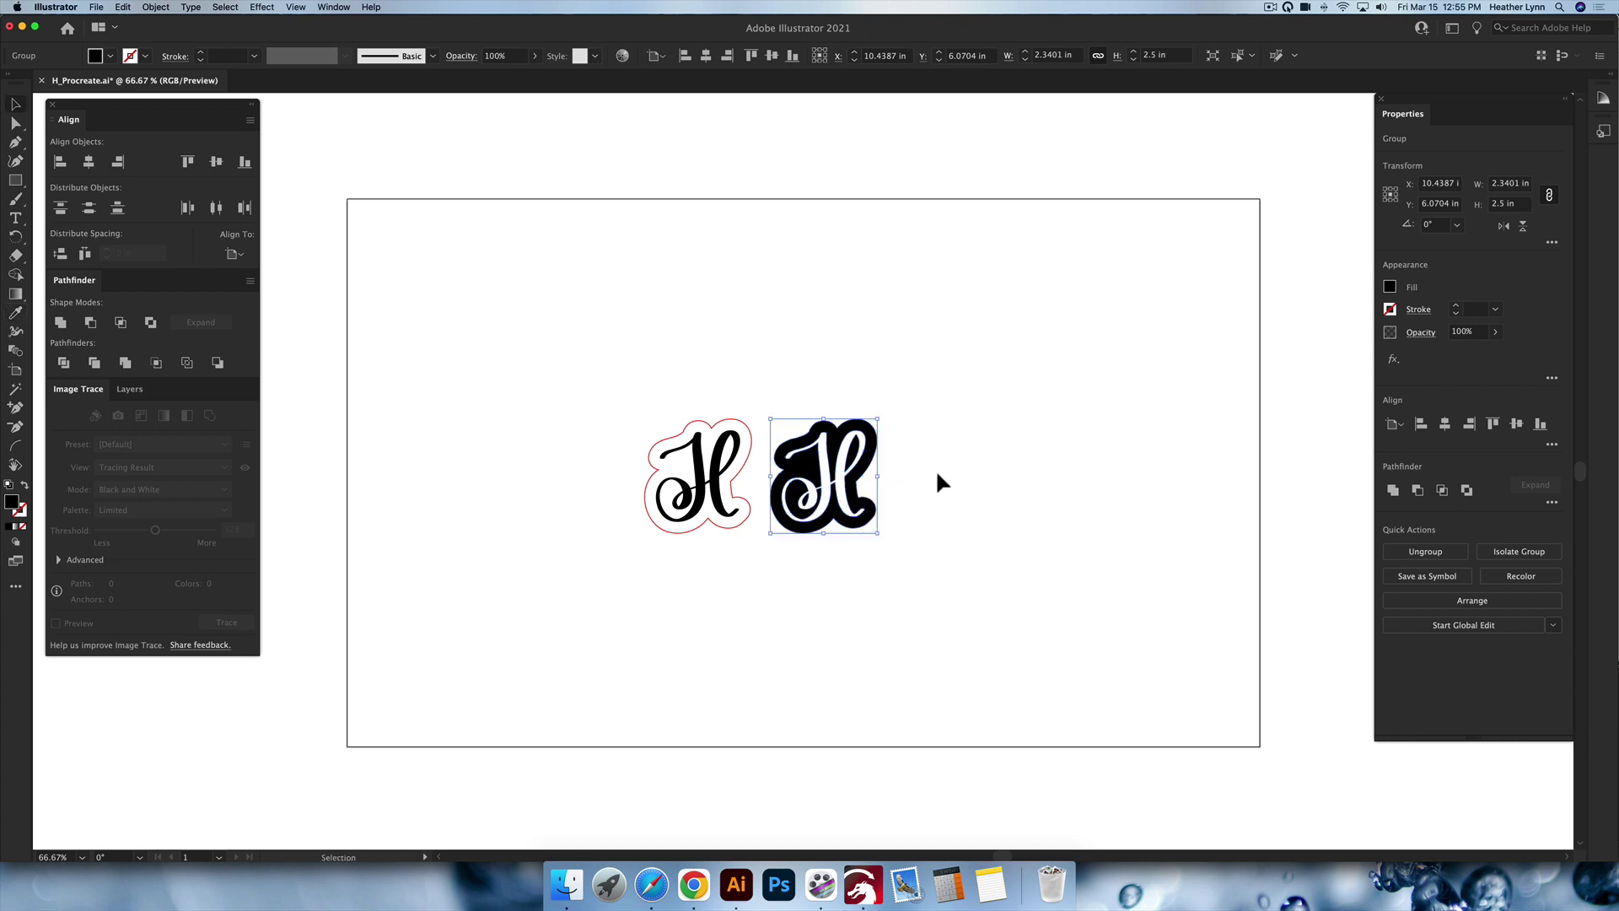
{"action": "left_click", "coordinate": [937, 474]}
{"action": "left_click", "coordinate": [811, 462]}
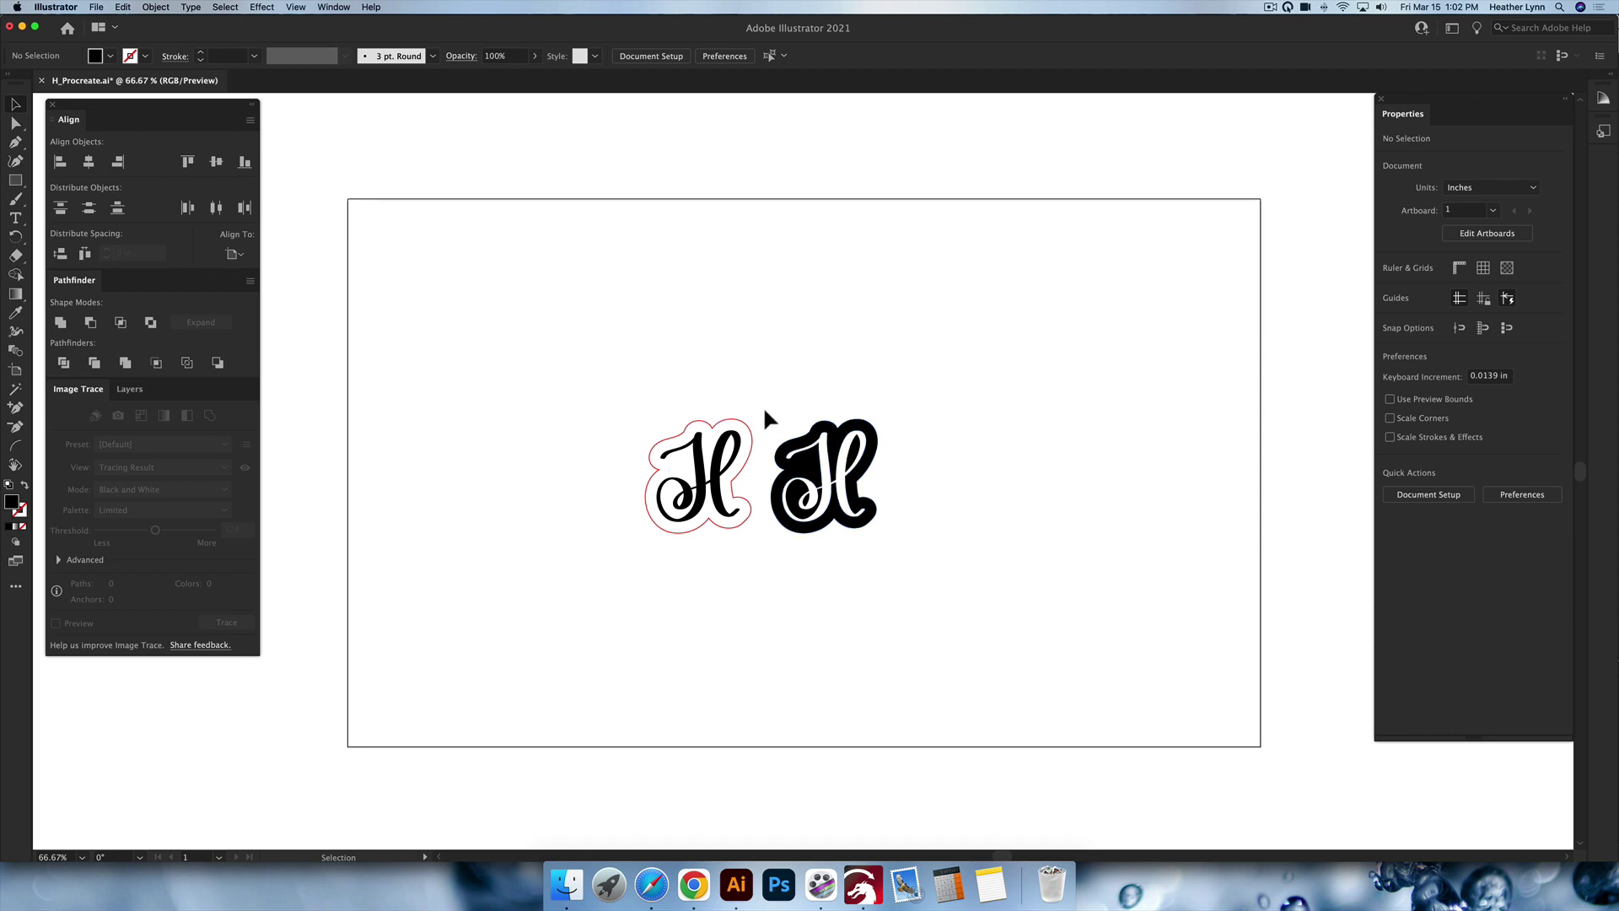
Swap to no fill with a black outline and pick the Ellipse tool from the shape tools
{"action": "key", "text": "shift+x"}
{"action": "scroll", "coordinate": [928, 405], "scroll_direction": "right", "scroll_amount": 1}
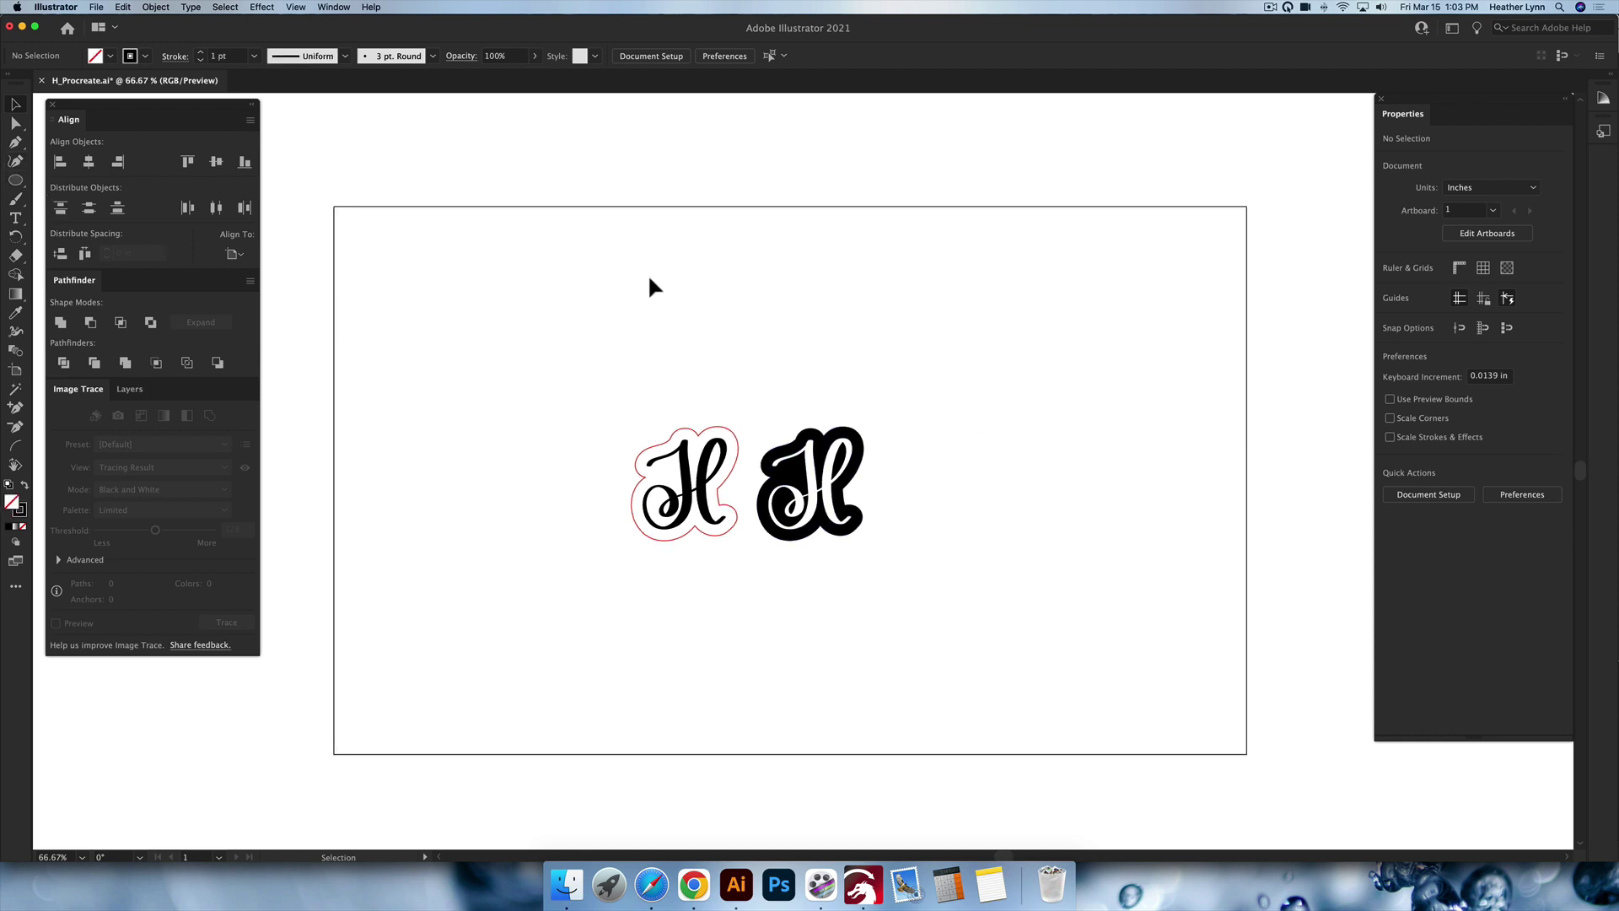
{"action": "key", "text": "l"}
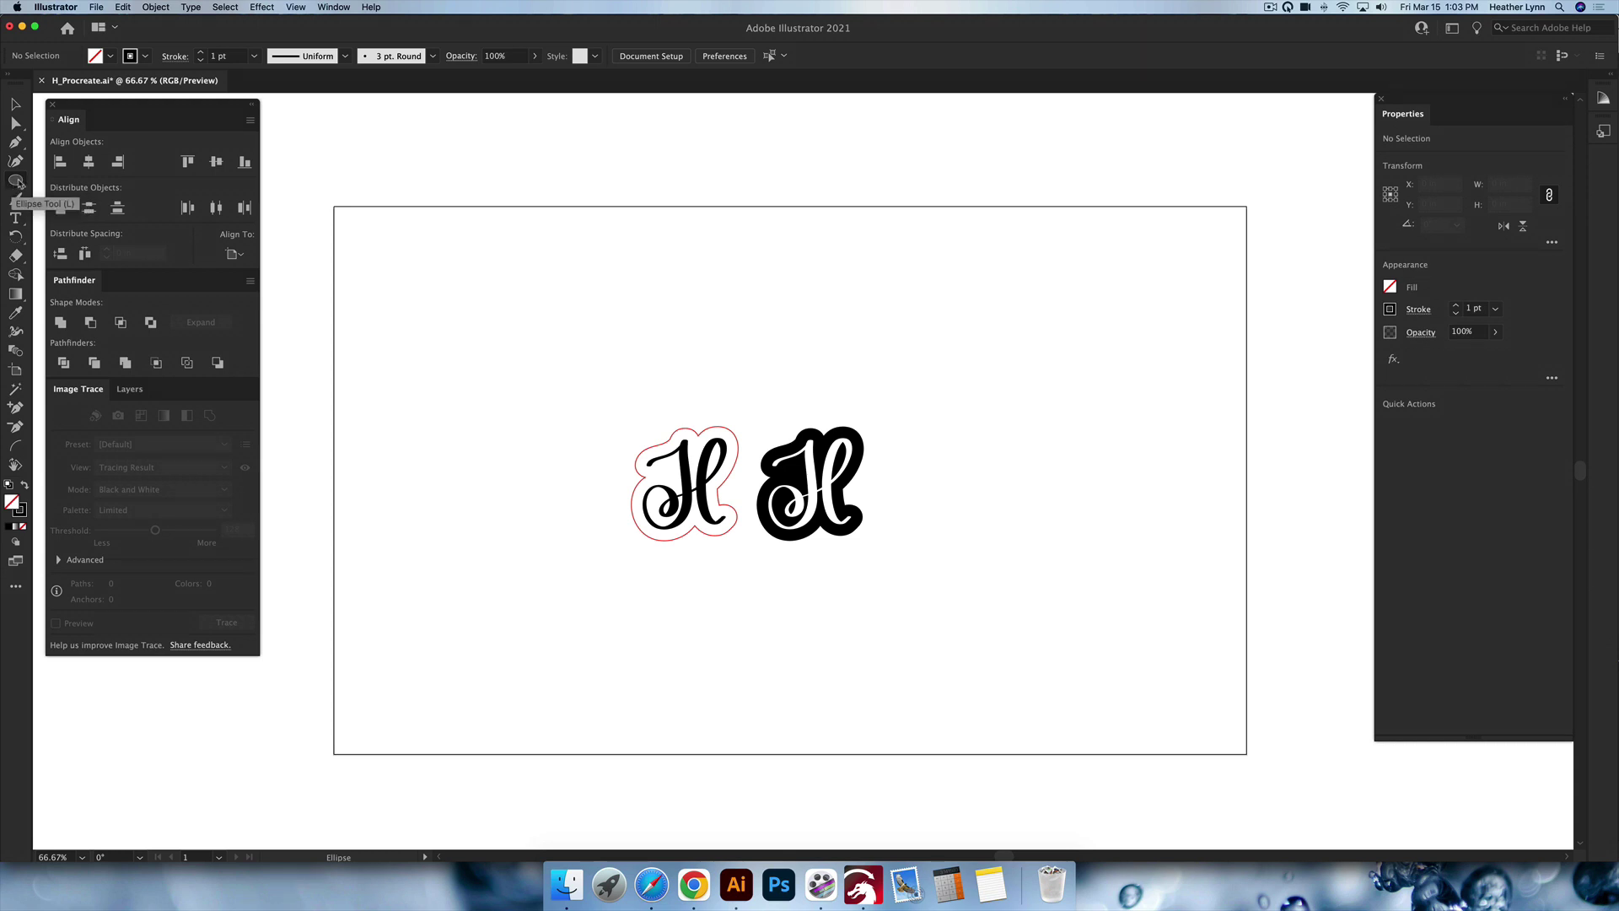
{"action": "left_click", "coordinate": [17, 180]}
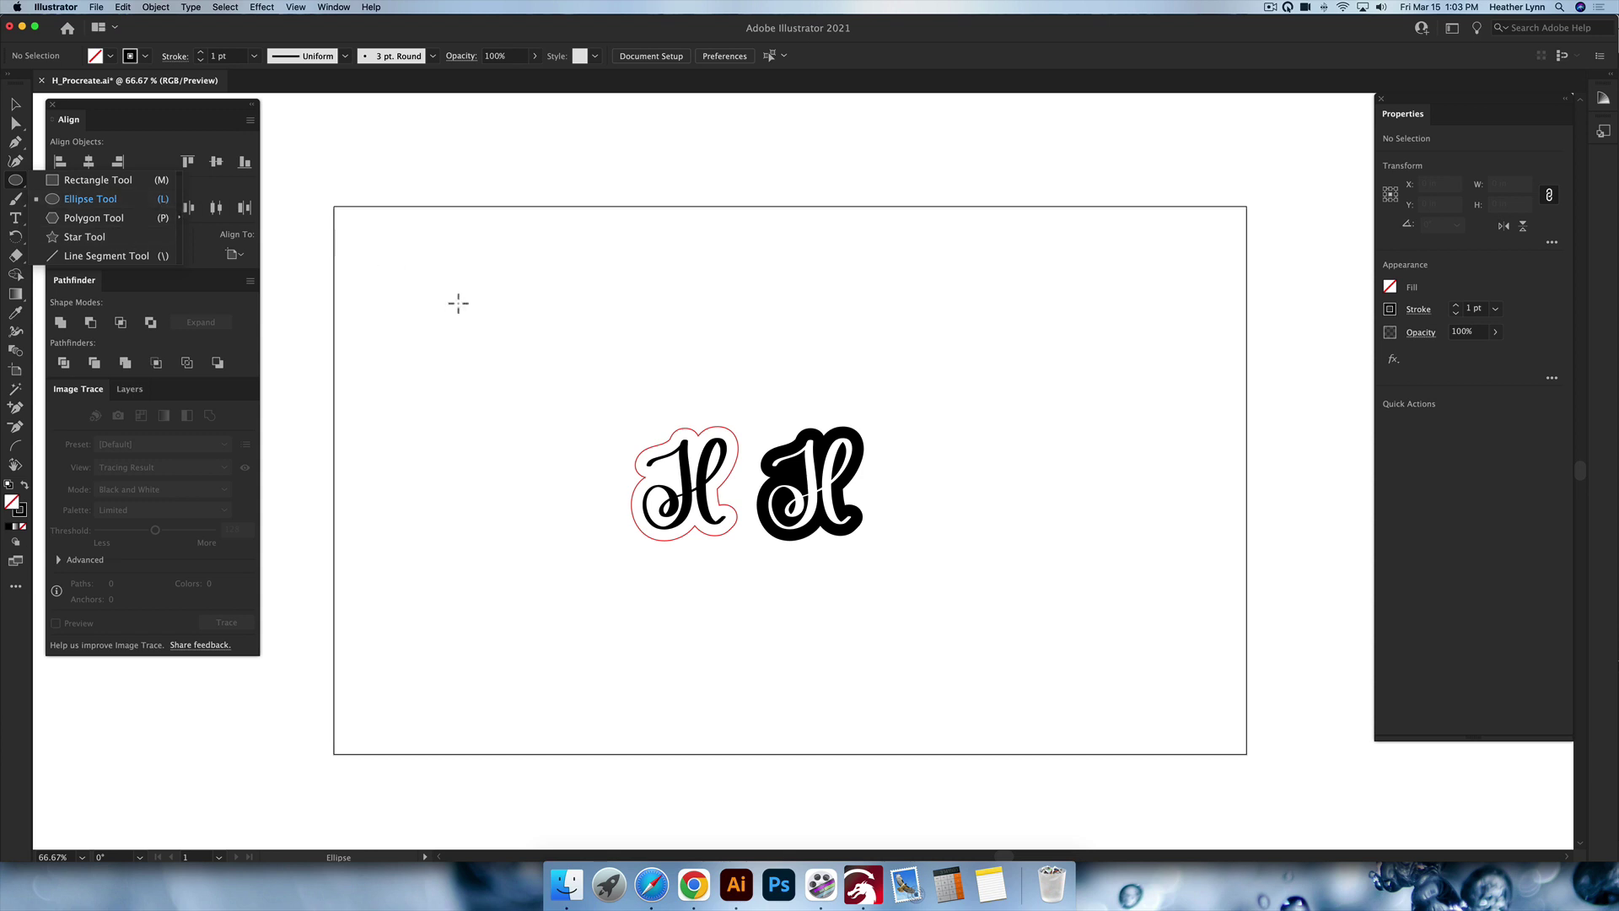
Draw a 0.42 in circle, give it a red outline, then add a 0.2 in circle
{"action": "left_click", "coordinate": [994, 408]}
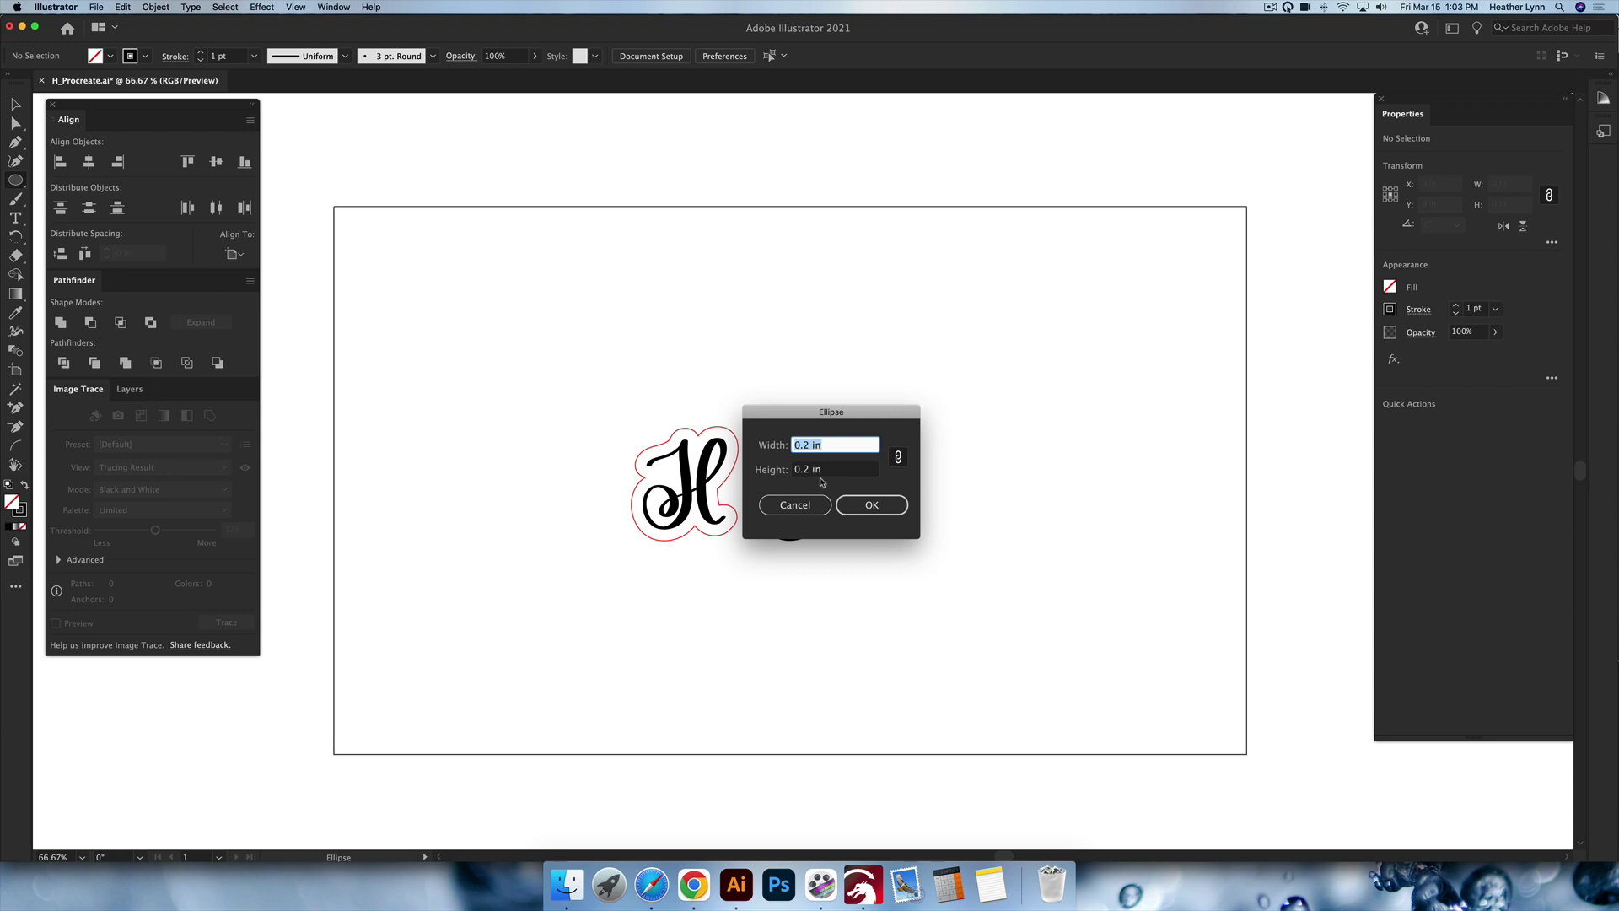
{"action": "type", "text": ".42"}
{"action": "left_click", "coordinate": [875, 503]}
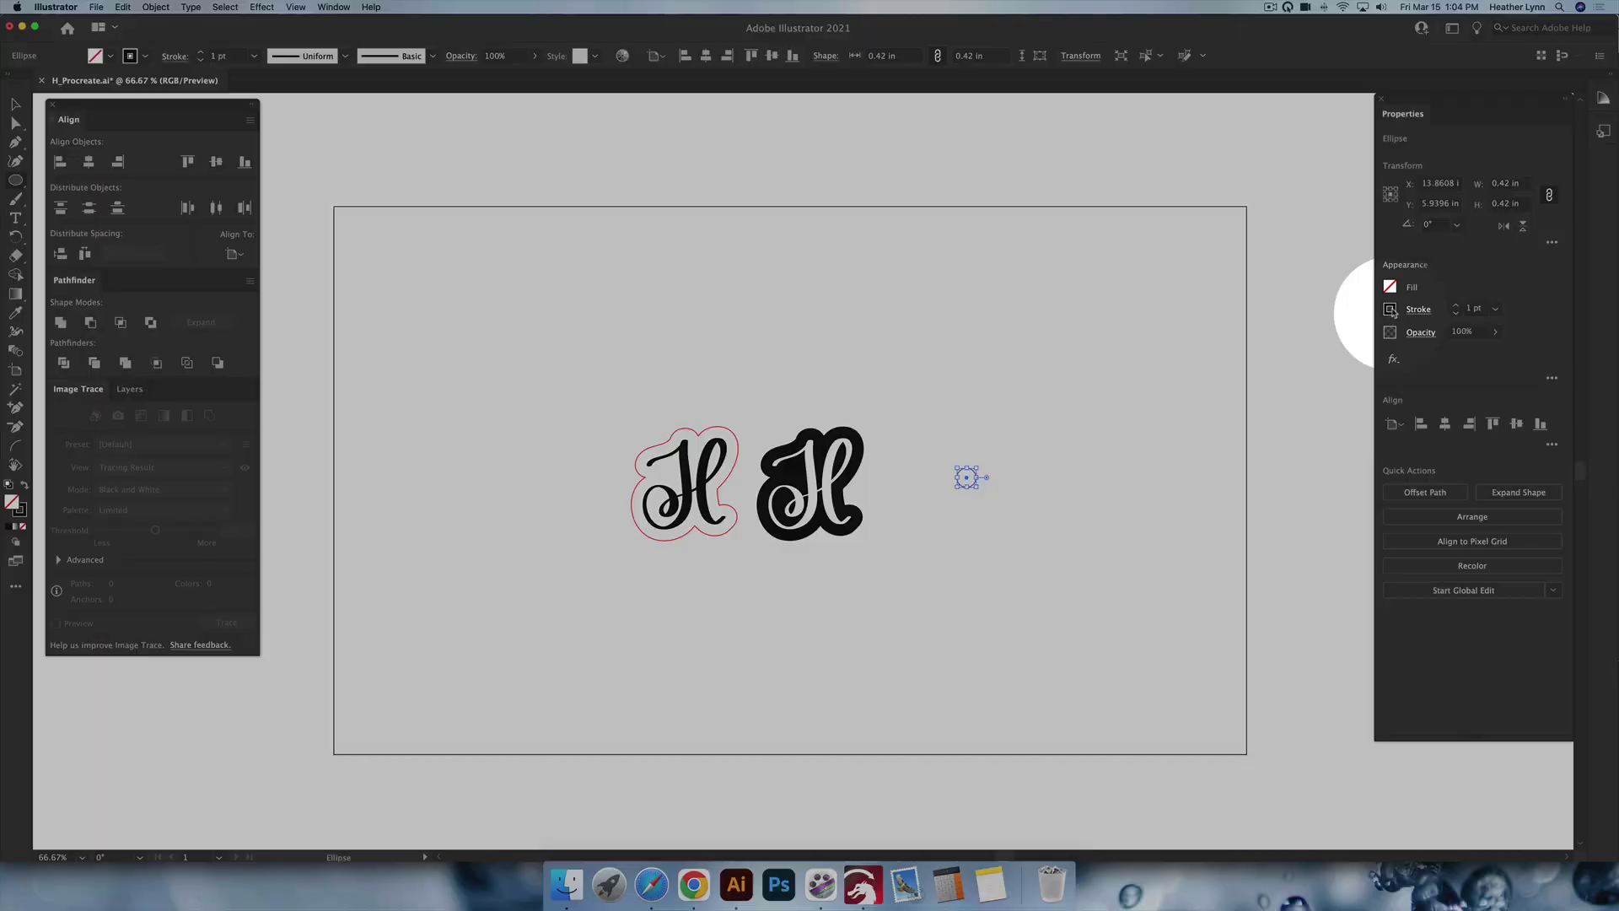
{"action": "left_click", "coordinate": [1388, 311]}
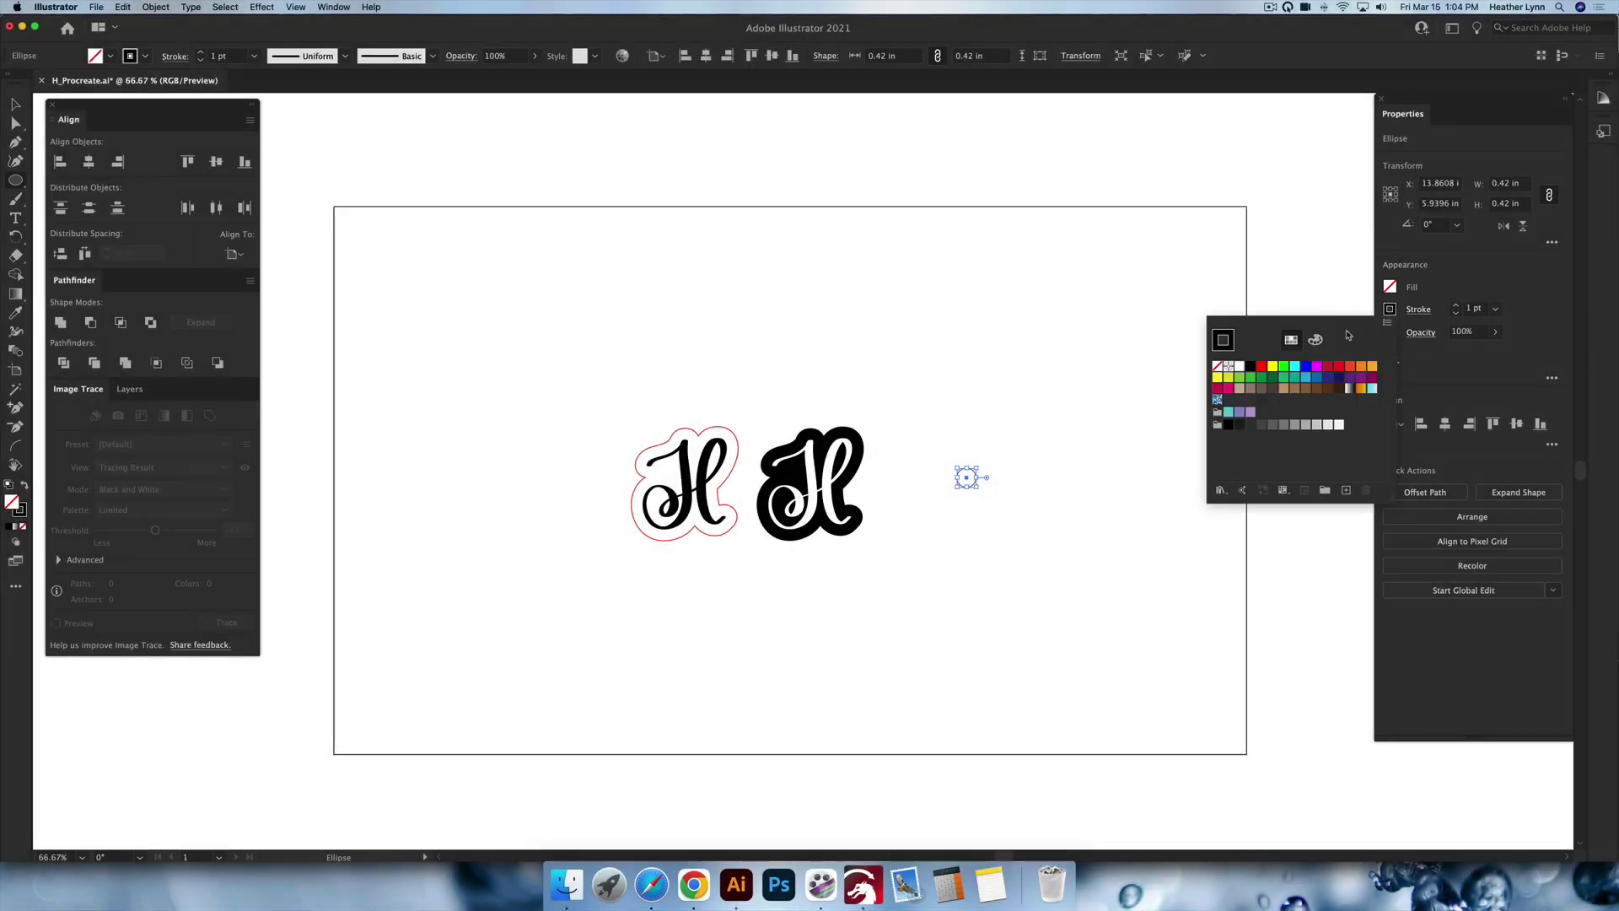
{"action": "left_click", "coordinate": [1262, 366]}
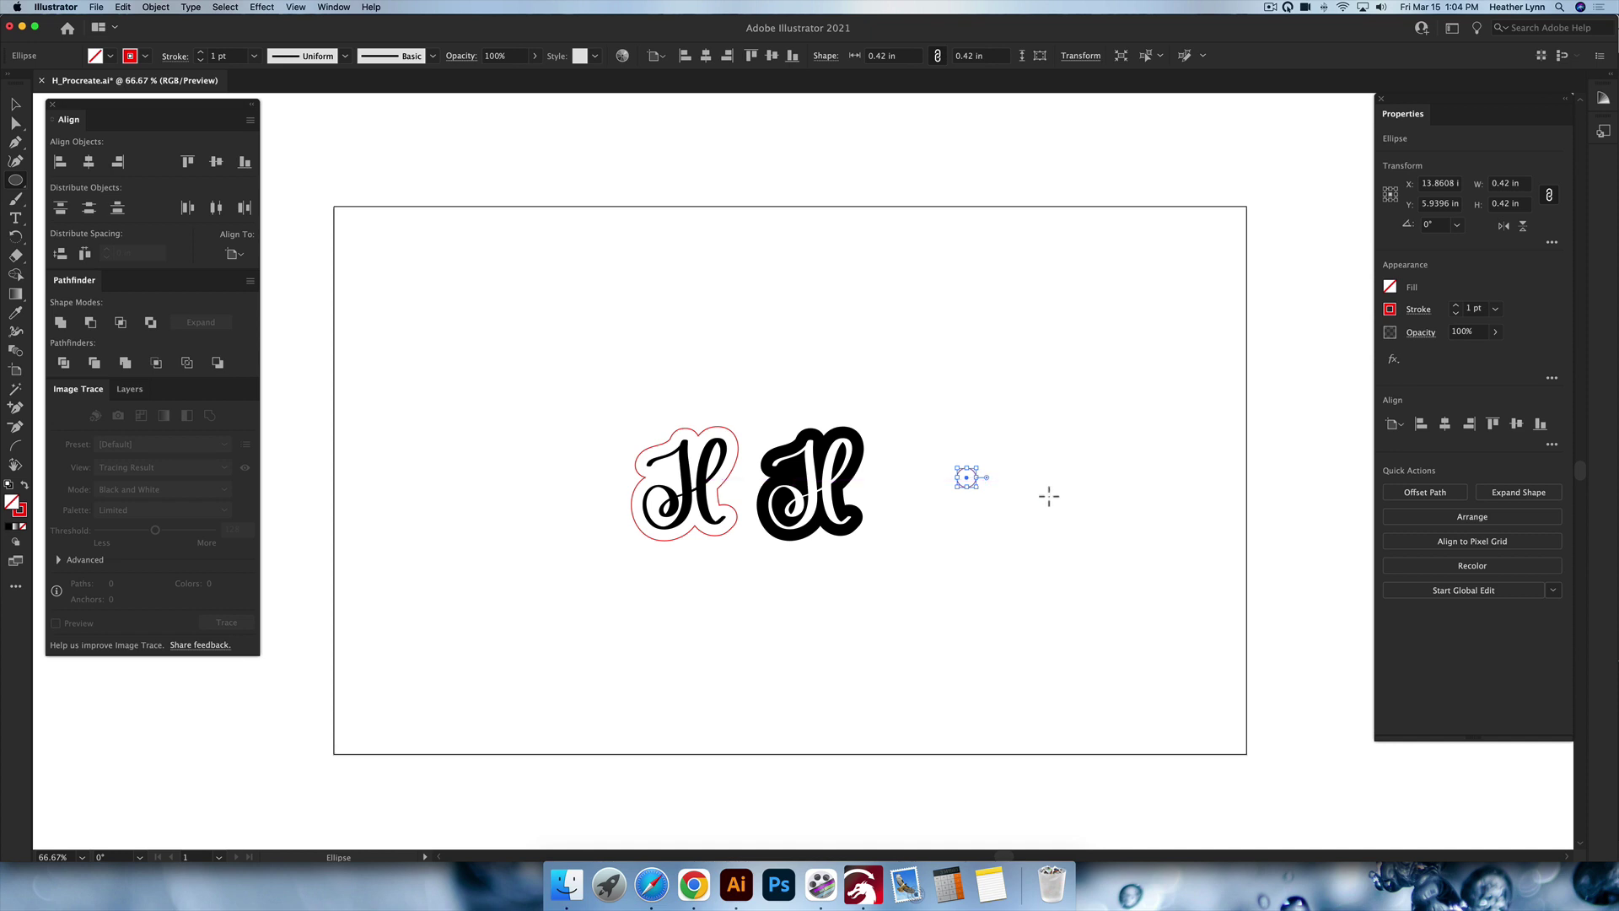
{"action": "left_click", "coordinate": [1043, 491]}
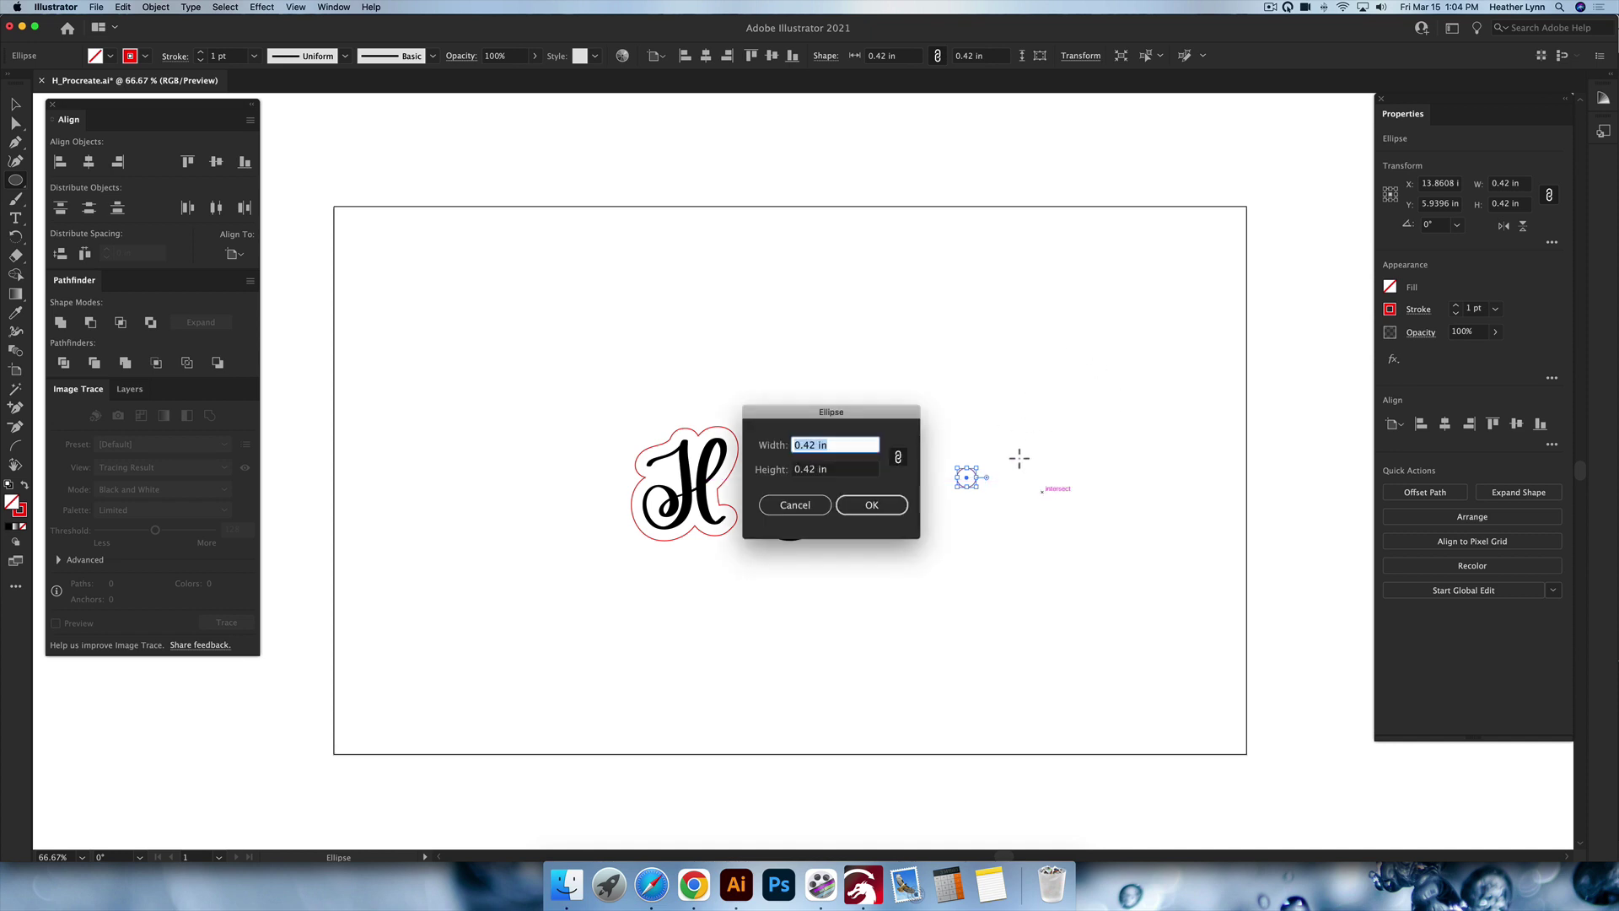
{"action": "type", "text": ".2"}
{"action": "left_click", "coordinate": [876, 504]}
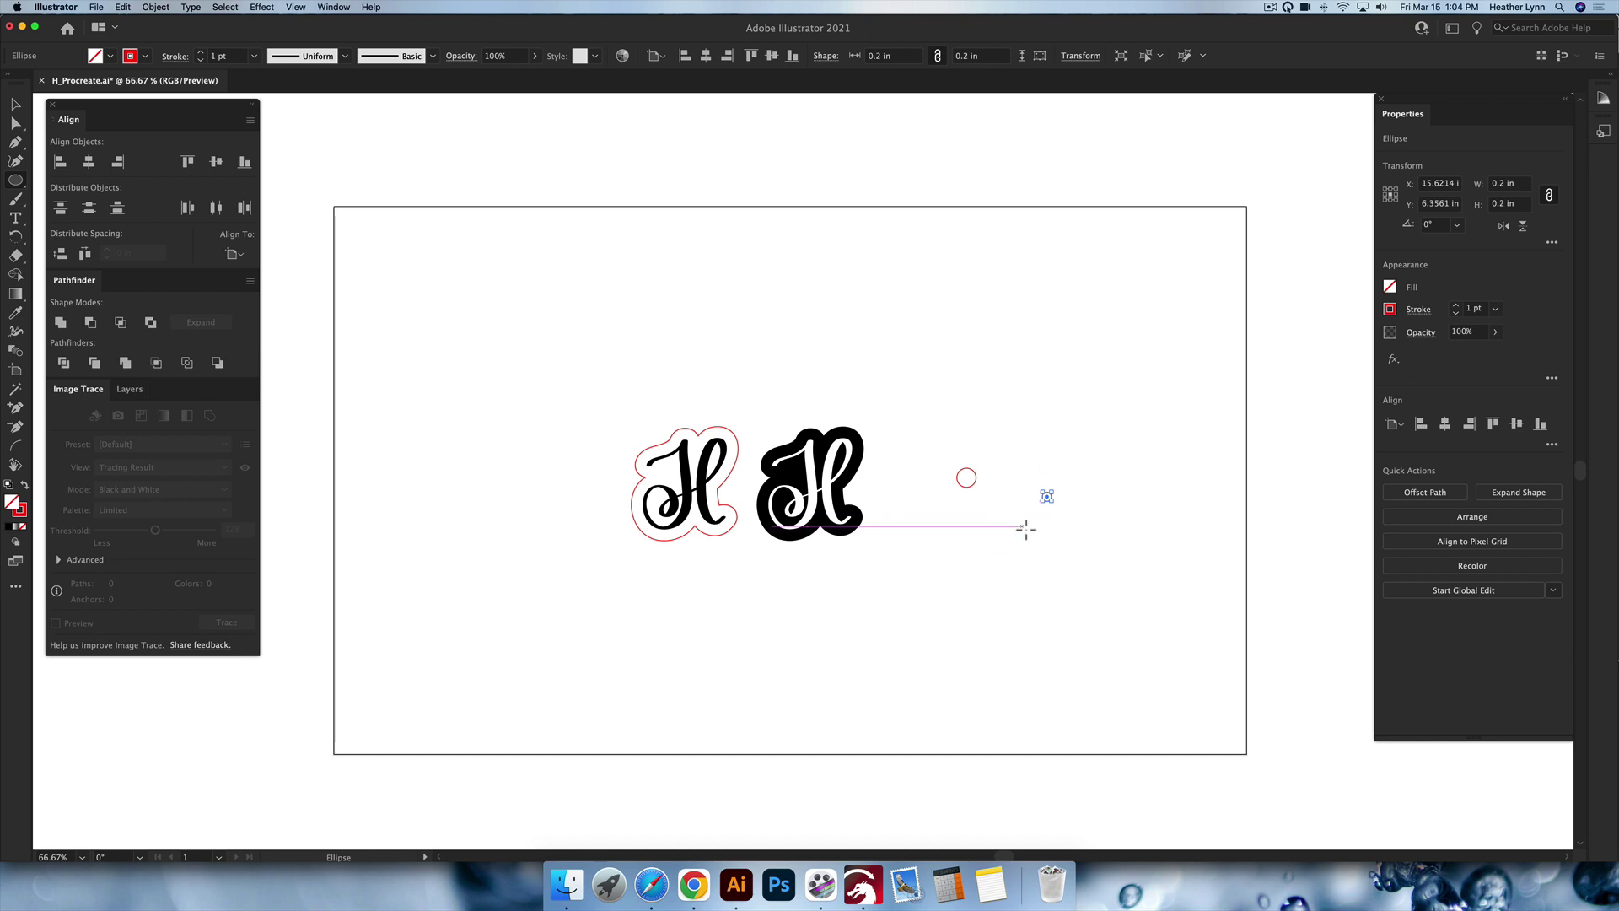
Center the two circles, subtract them with Minus Front into a ring, and move it atop the left H
{"action": "key", "text": "v"}
{"action": "left_click_drag", "start_coordinate": [1110, 544], "coordinate": [934, 429]}
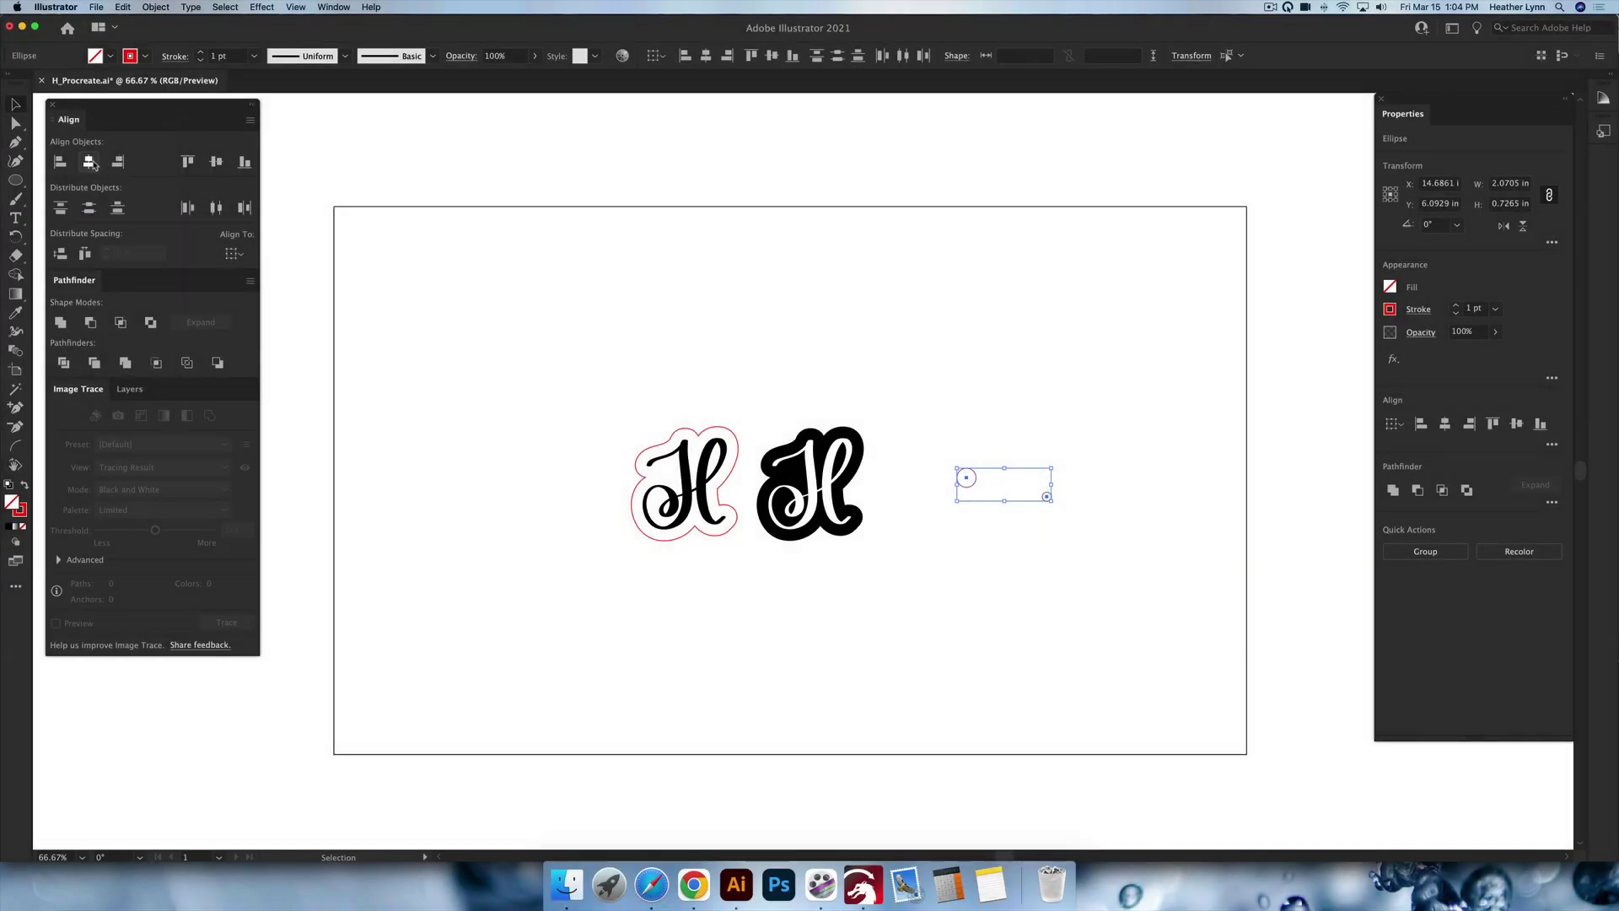
{"action": "left_click", "coordinate": [89, 162]}
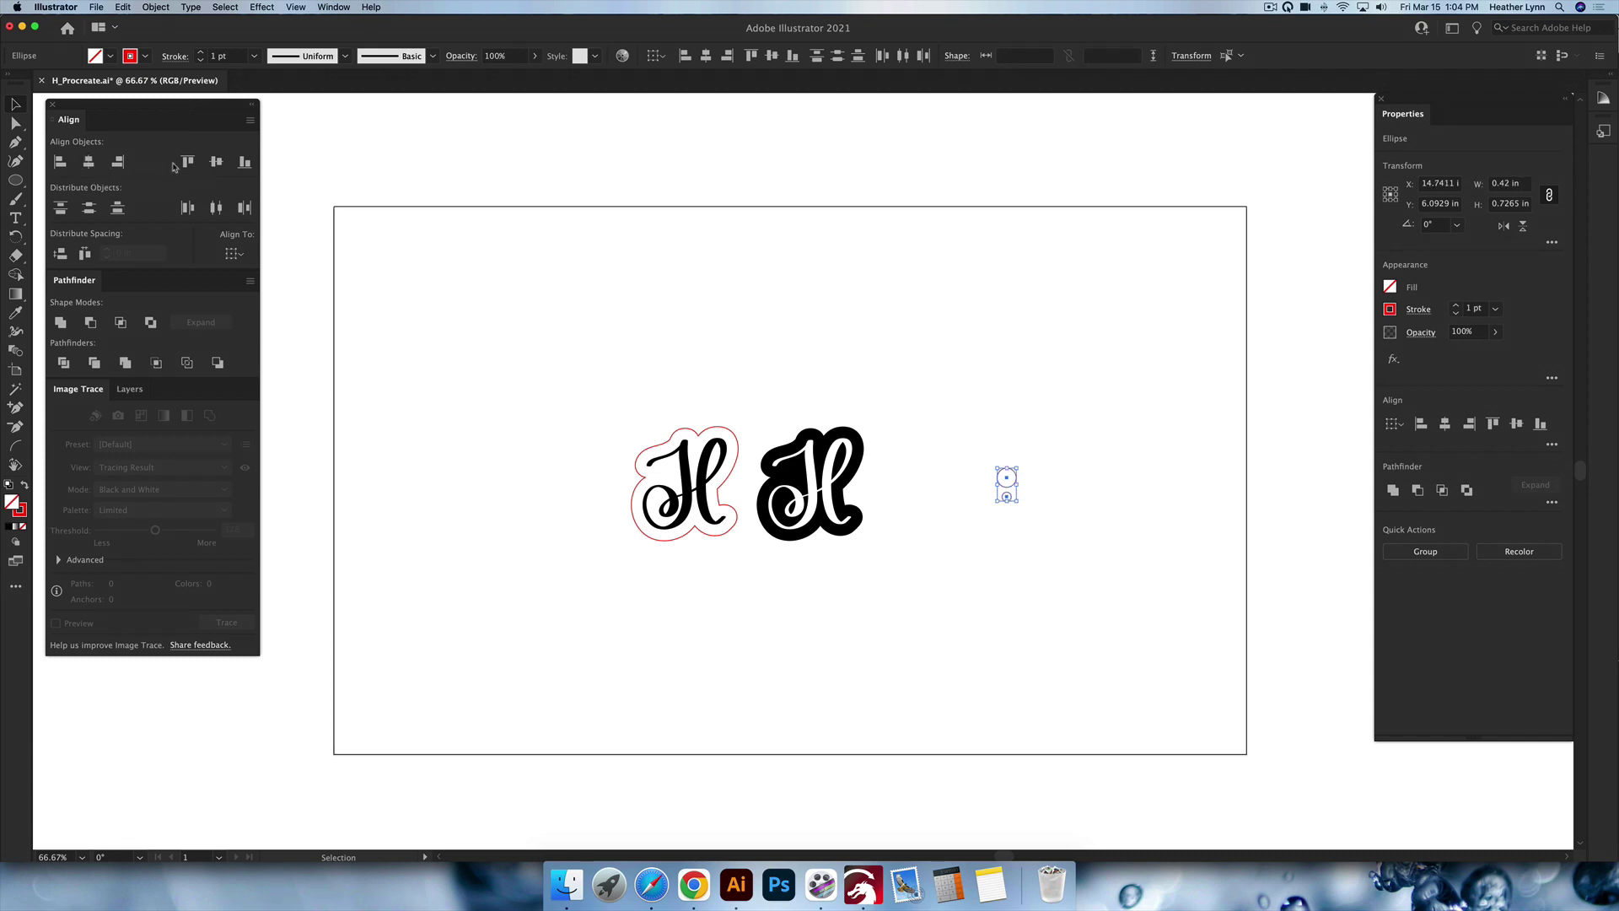
{"action": "left_click", "coordinate": [216, 162]}
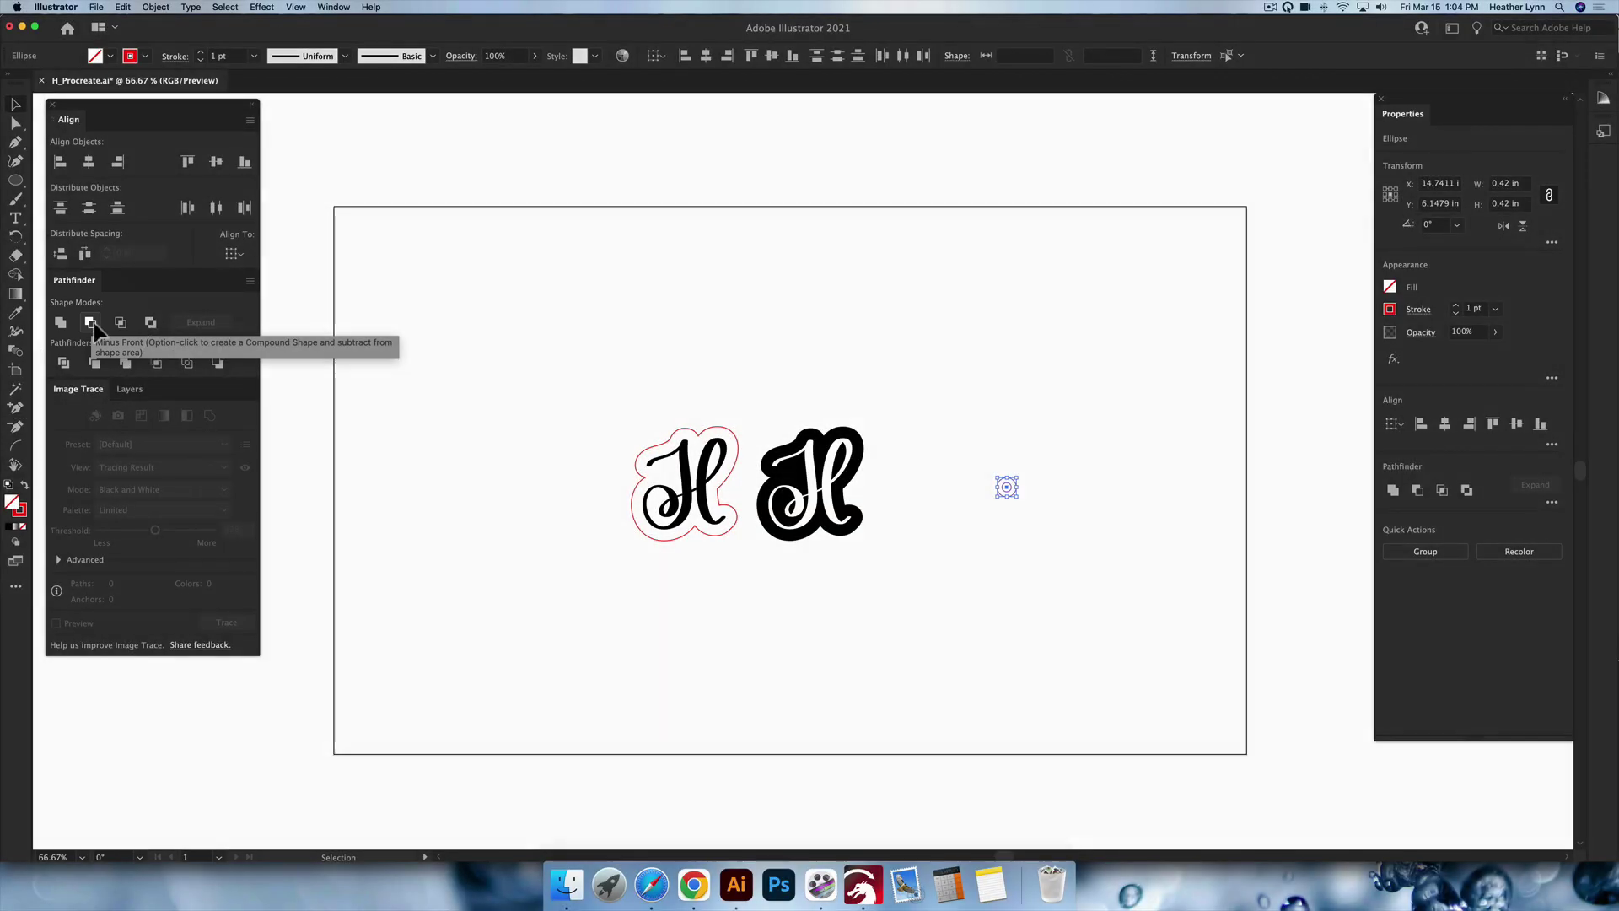
{"action": "left_click", "coordinate": [92, 322]}
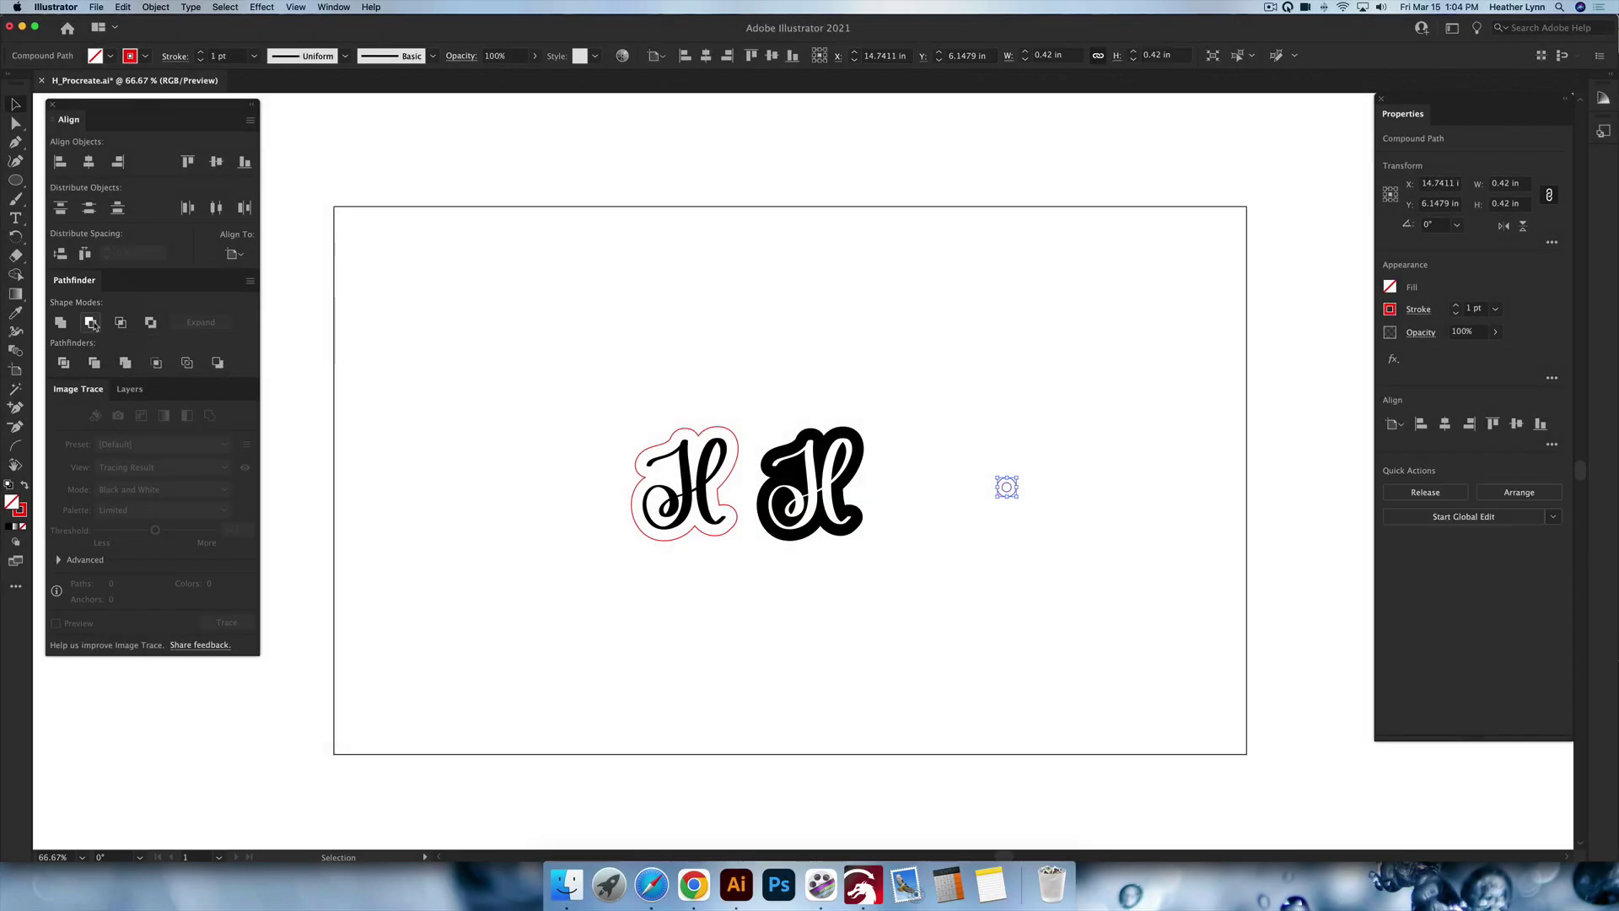
{"action": "left_click", "coordinate": [1070, 536]}
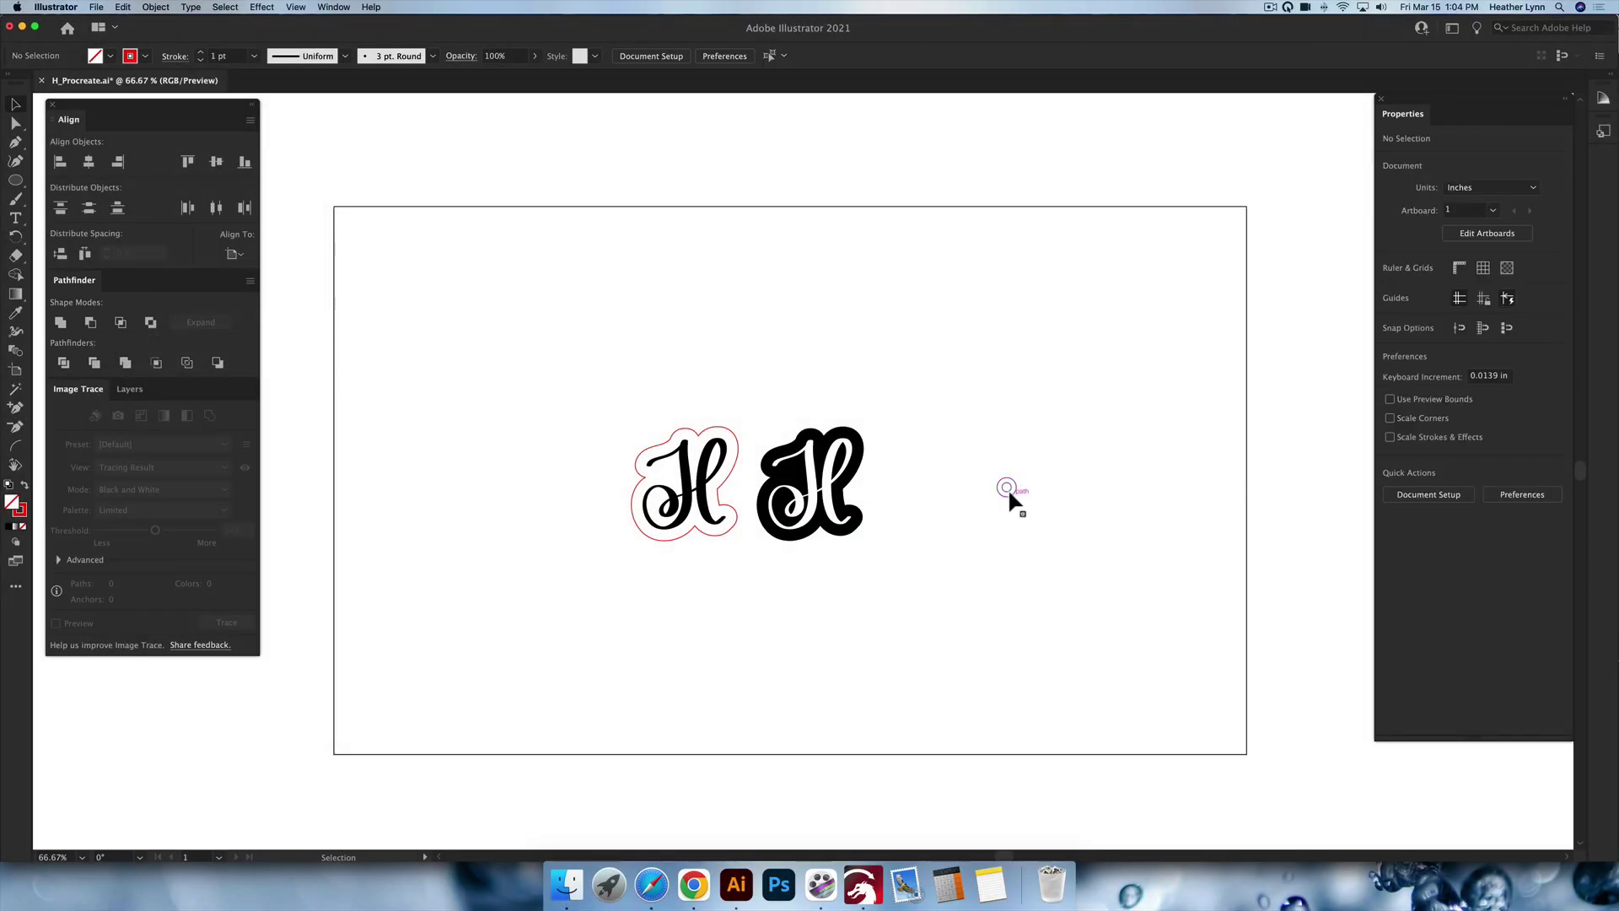
{"action": "left_click_drag", "start_coordinate": [1008, 493], "coordinate": [700, 428]}
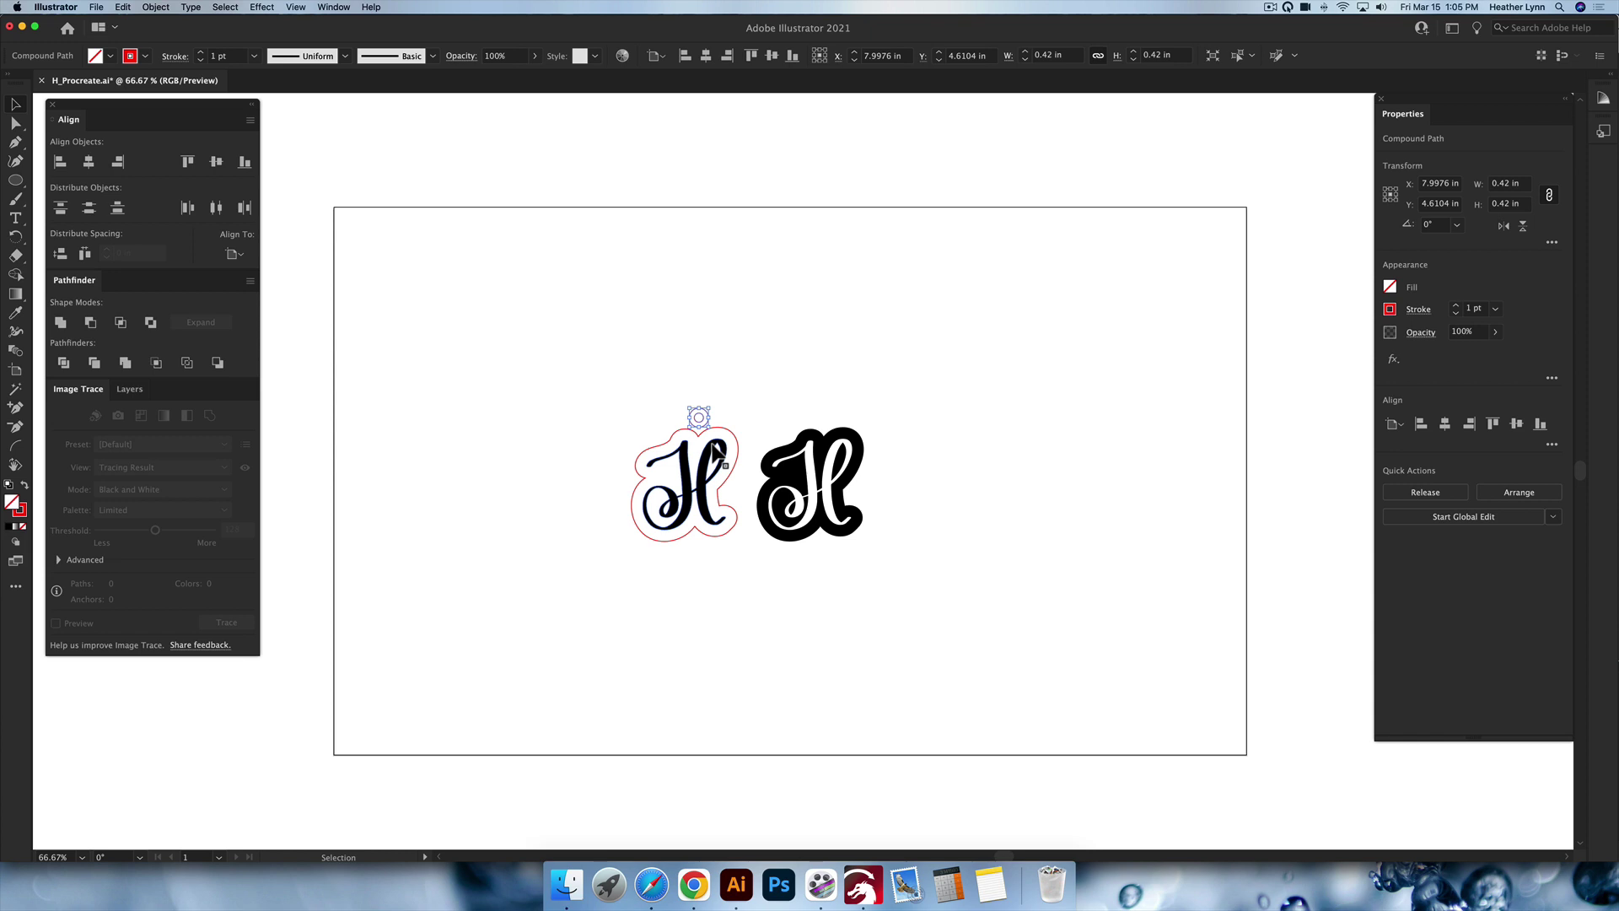
In Outline view at higher zoom, drag the ring down over the top dip of the H outline
{"action": "scroll", "coordinate": [715, 453], "scroll_direction": "up", "scroll_amount": 2}
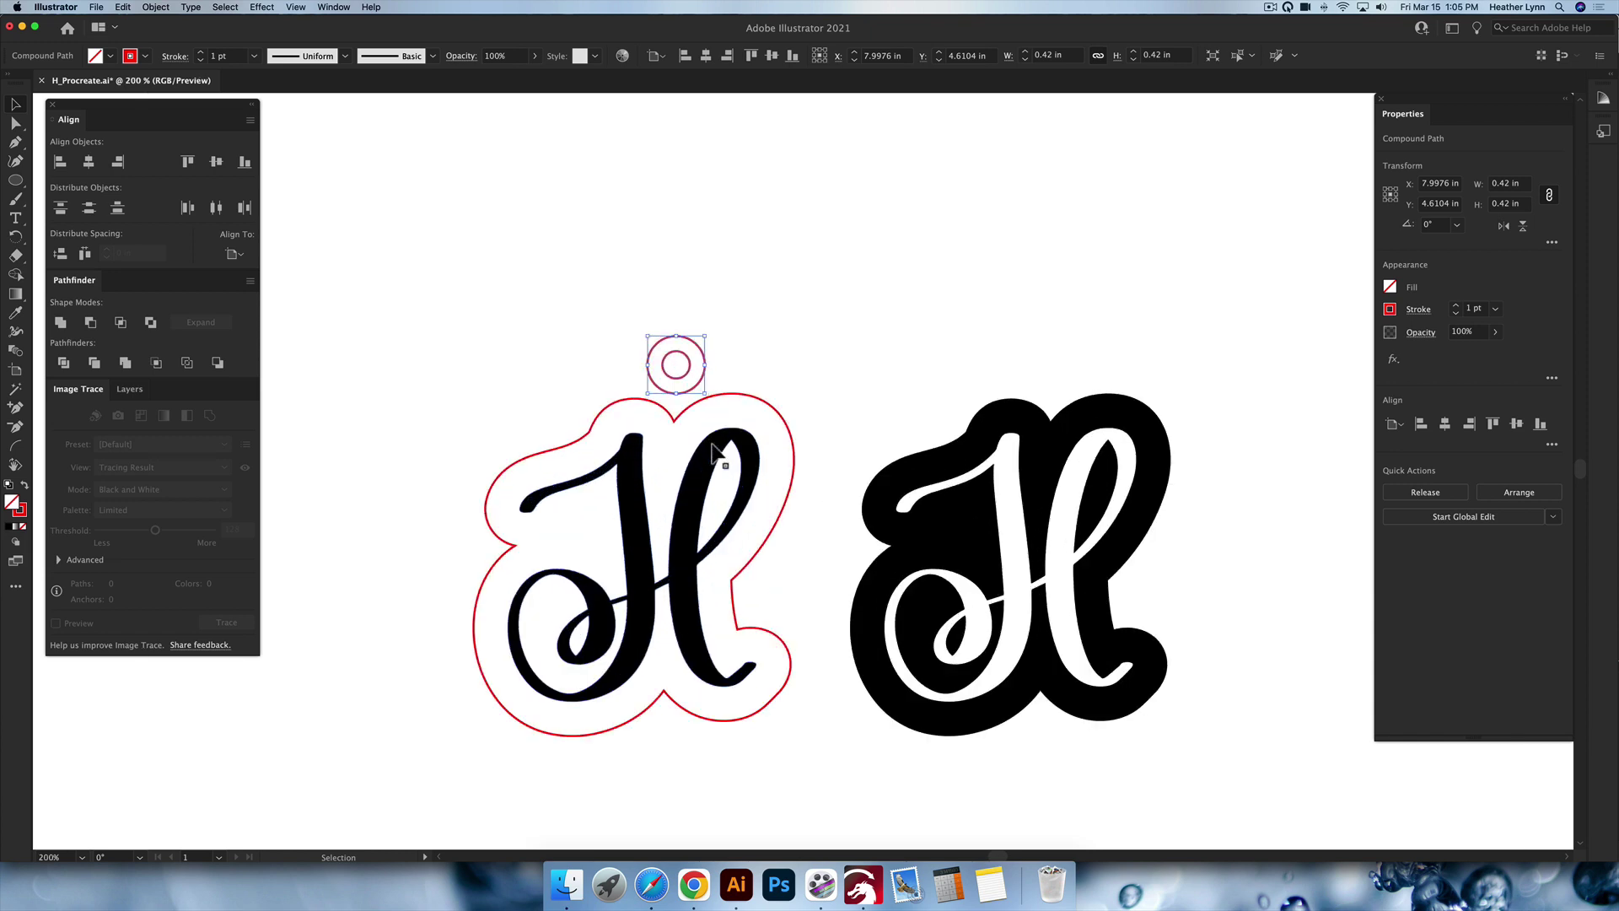
{"action": "scroll", "coordinate": [700, 434], "scroll_direction": "up", "scroll_amount": 1}
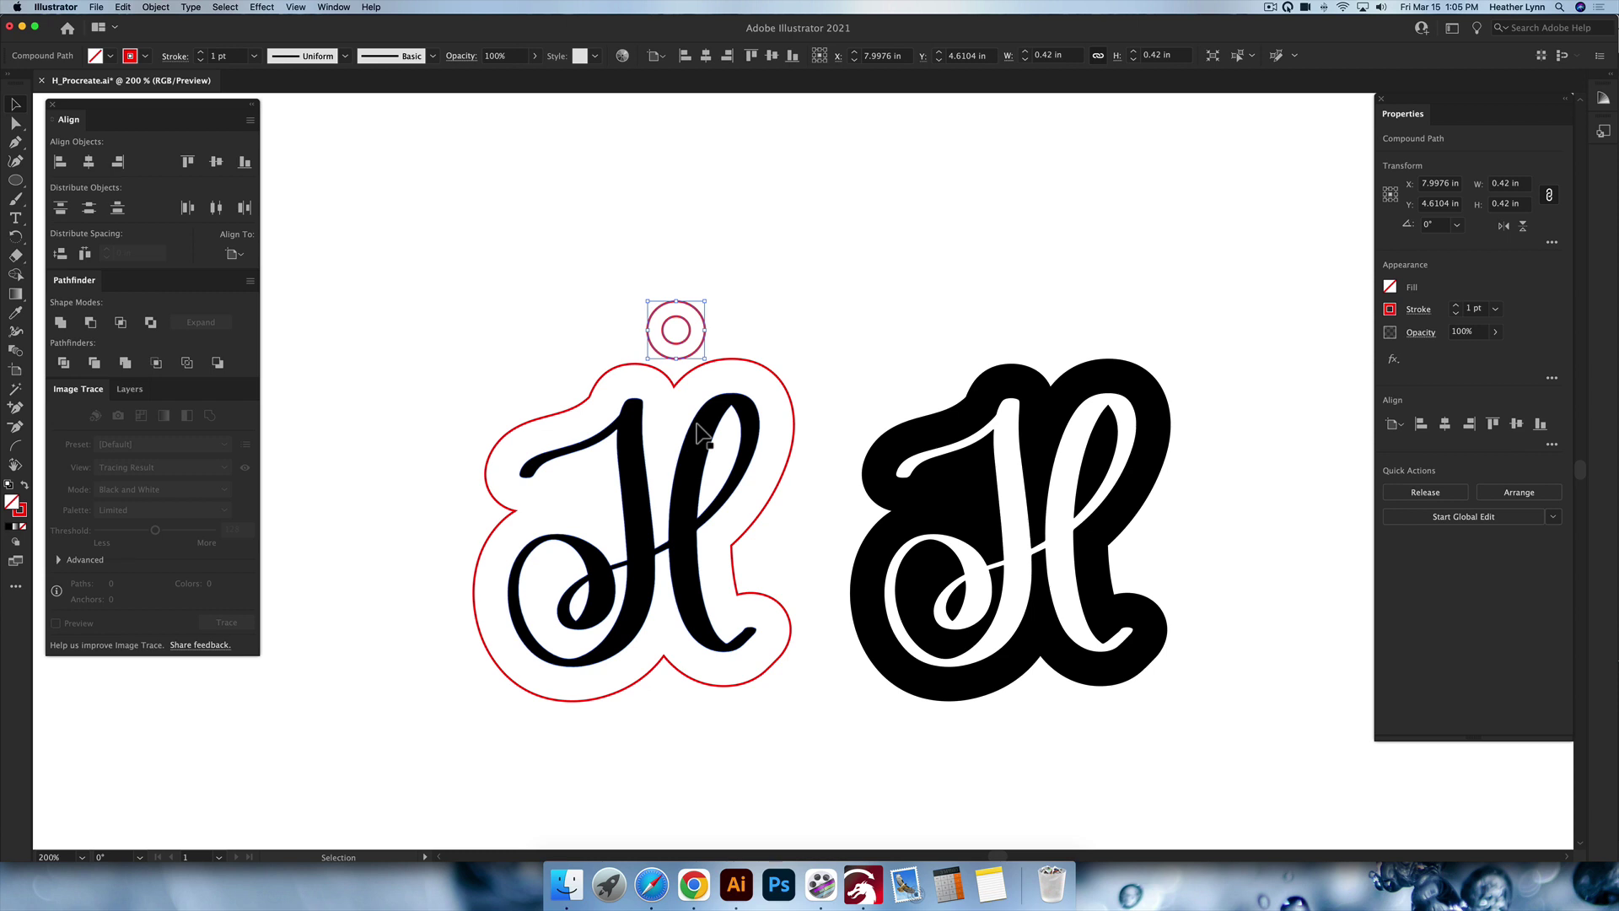
{"action": "left_click", "coordinate": [708, 325]}
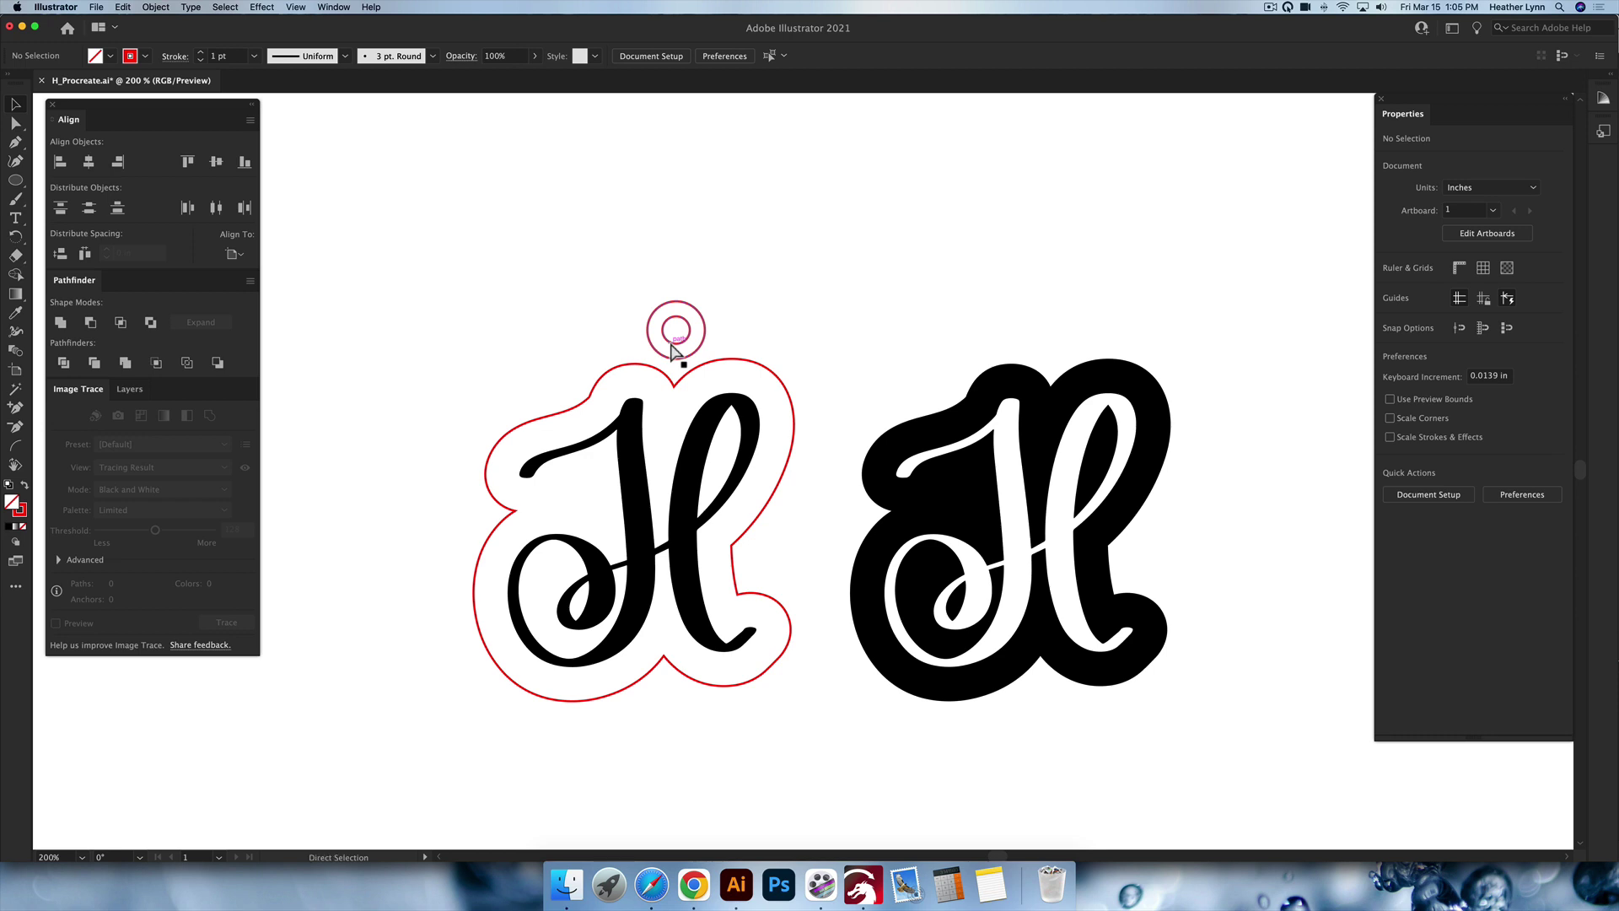
{"action": "key", "text": "super+y"}
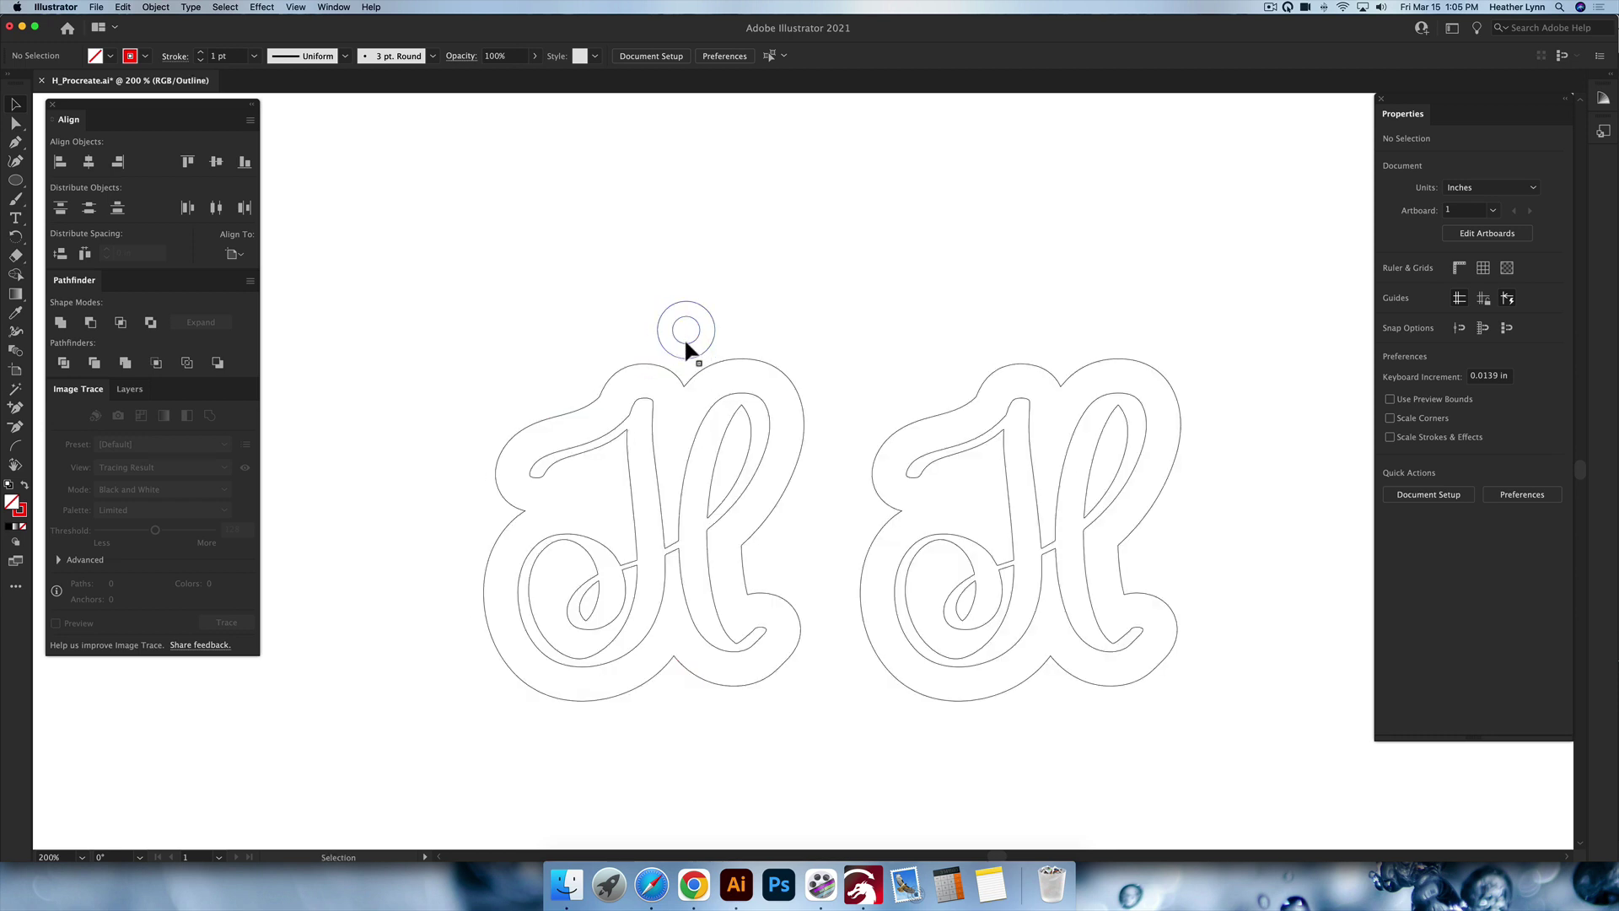
{"action": "scroll", "coordinate": [687, 344], "scroll_direction": "up", "scroll_amount": 3}
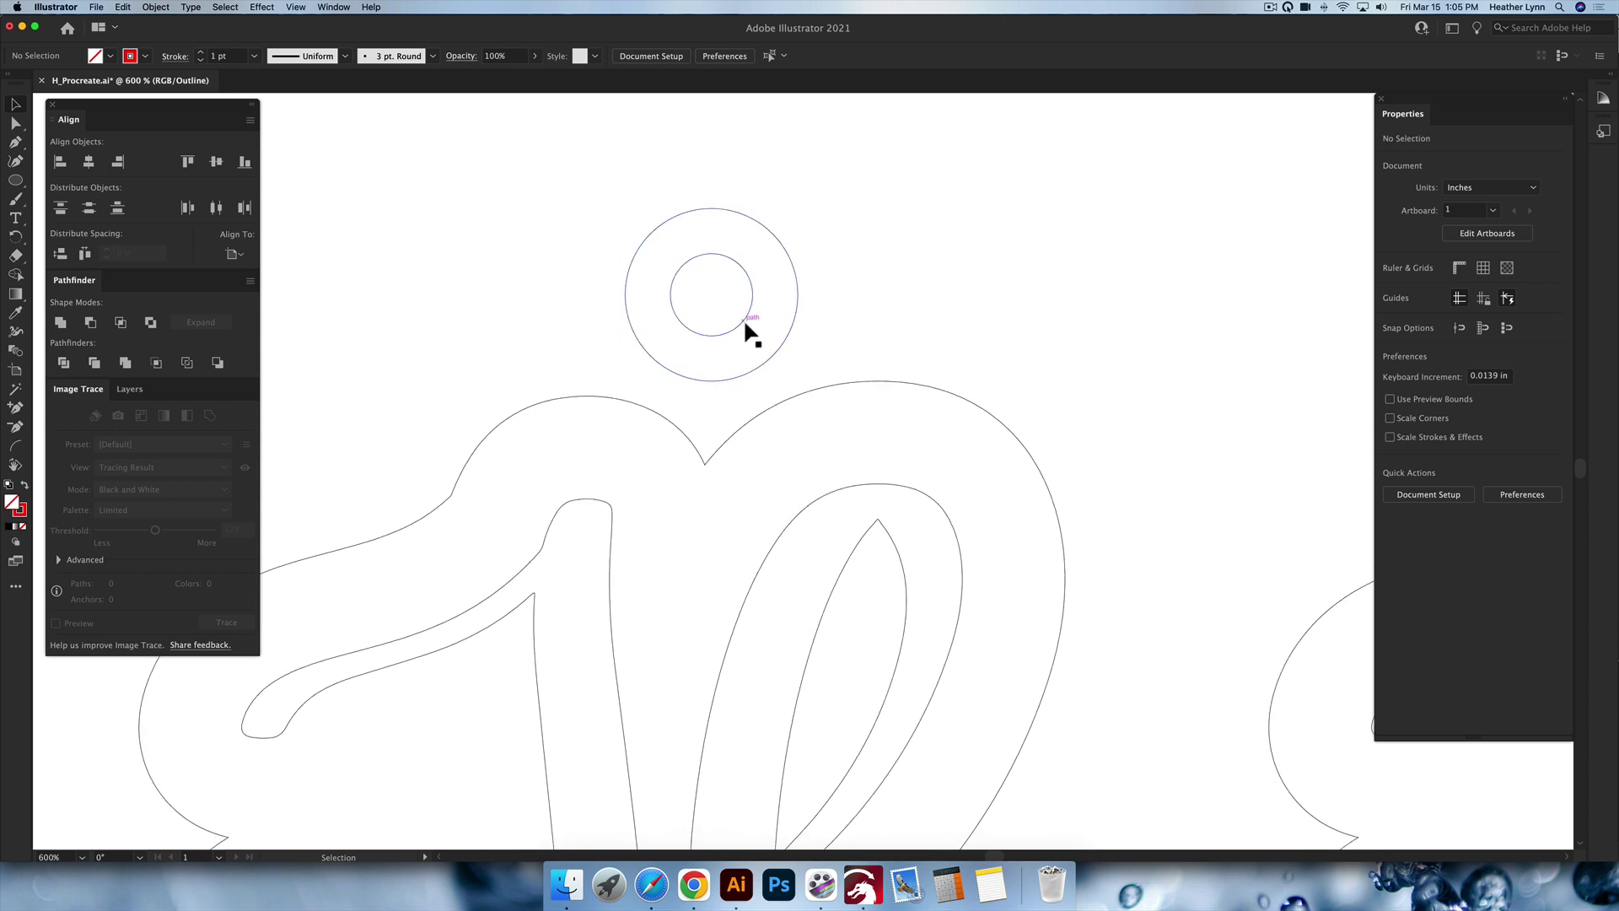
{"action": "left_click_drag", "start_coordinate": [744, 320], "coordinate": [742, 427]}
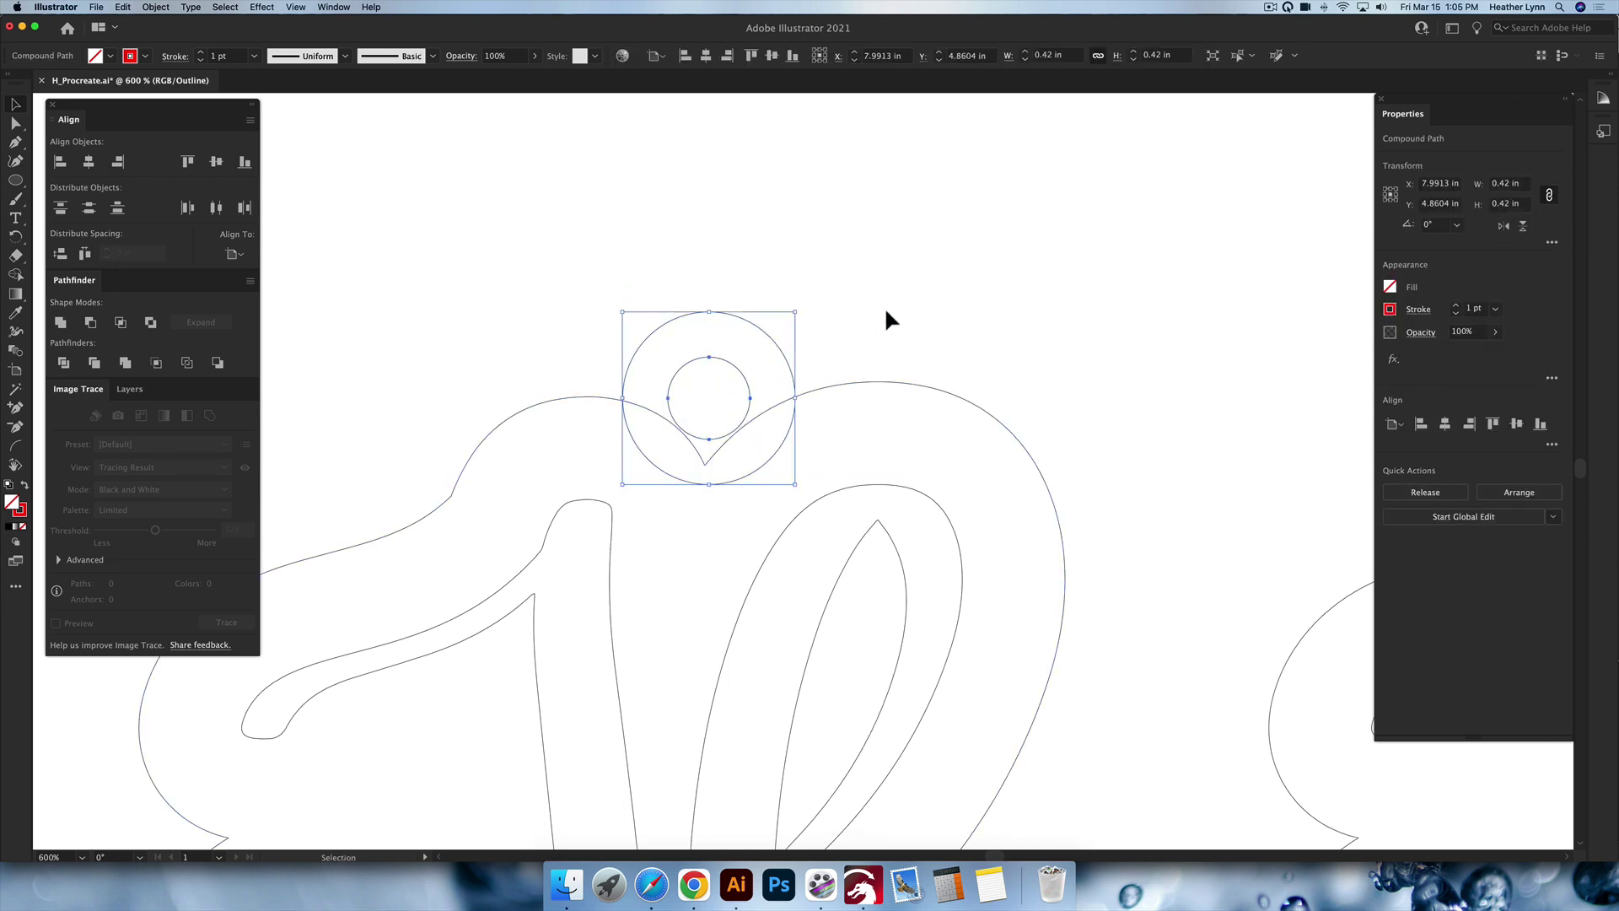
{"action": "left_click", "coordinate": [875, 750]}
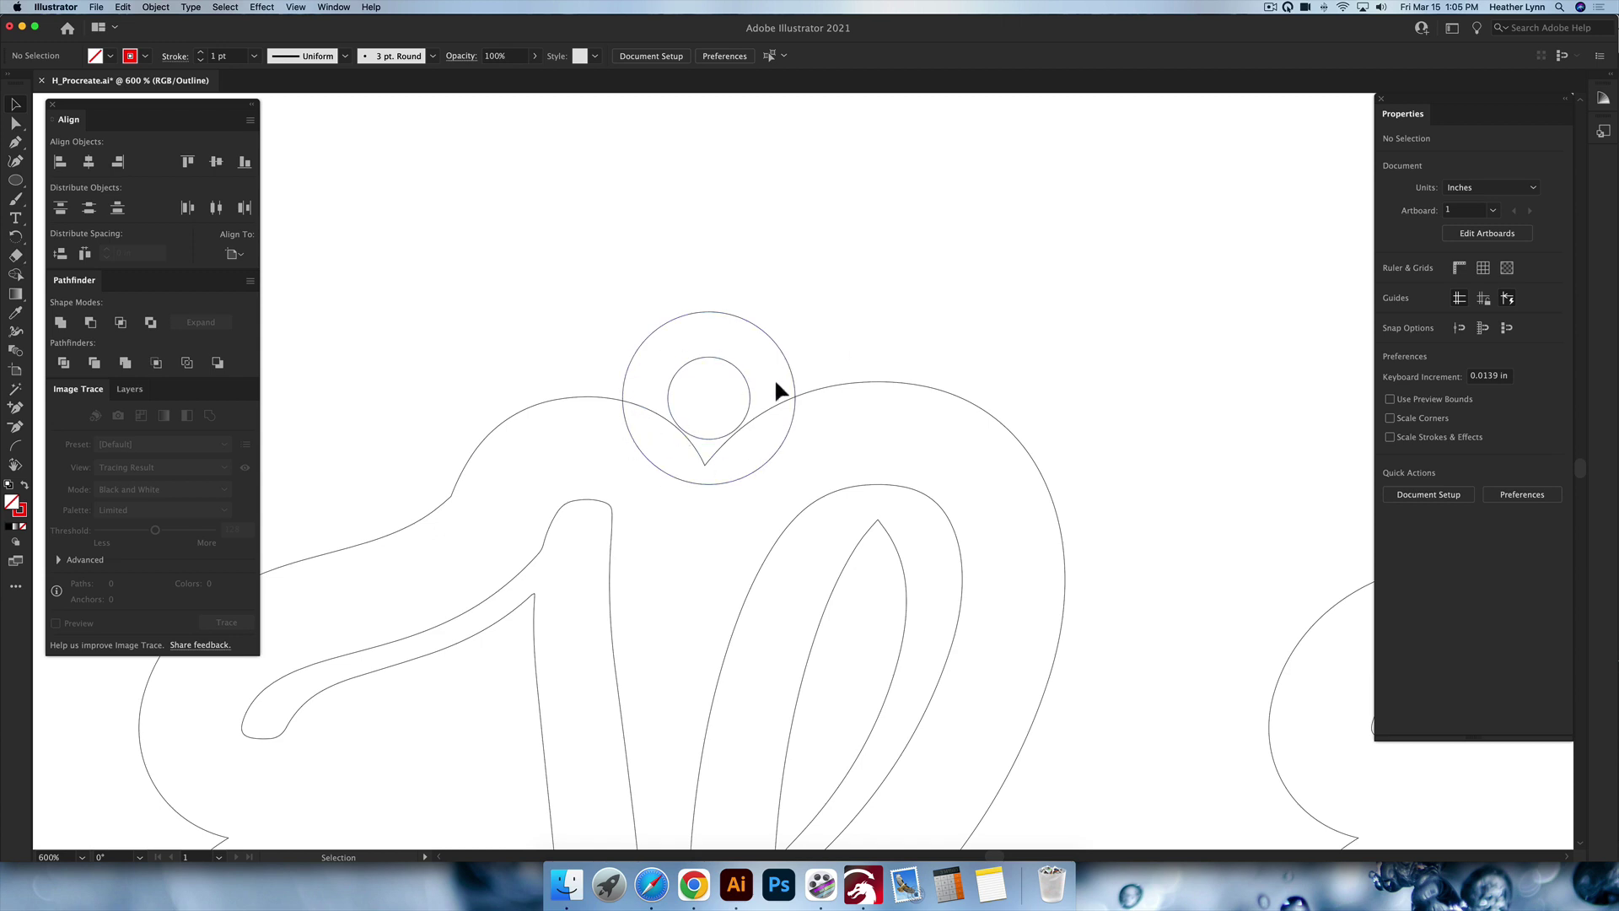
Unite the ring with the left H's red cut outline into one compound path
{"action": "left_click", "coordinate": [834, 388]}
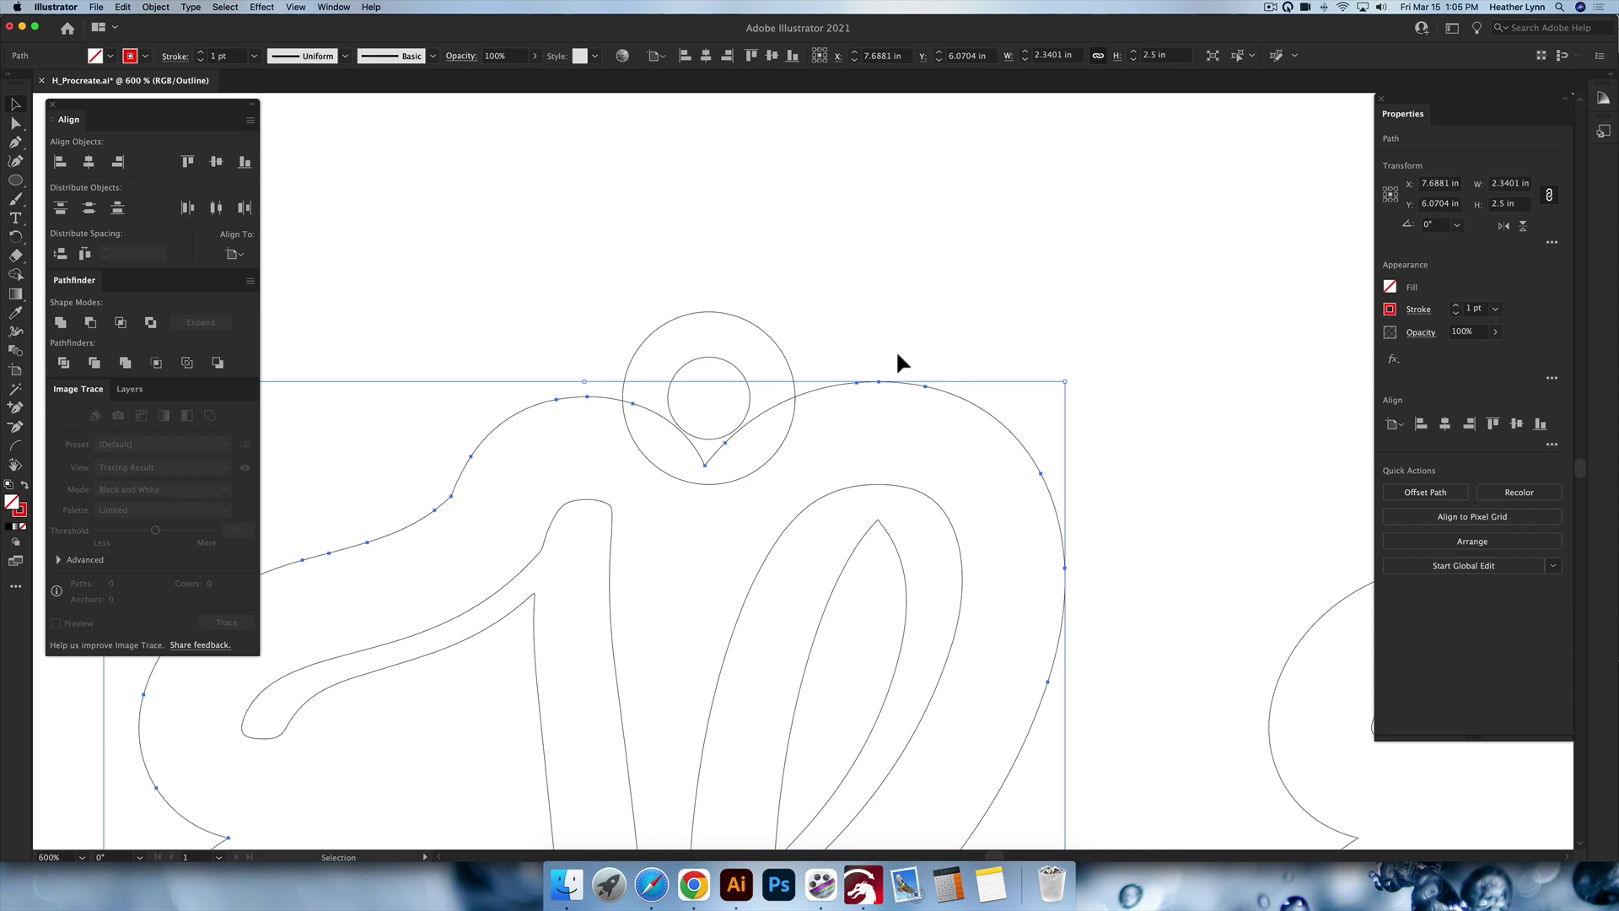
{"action": "left_click", "coordinate": [783, 347], "text": "shift"}
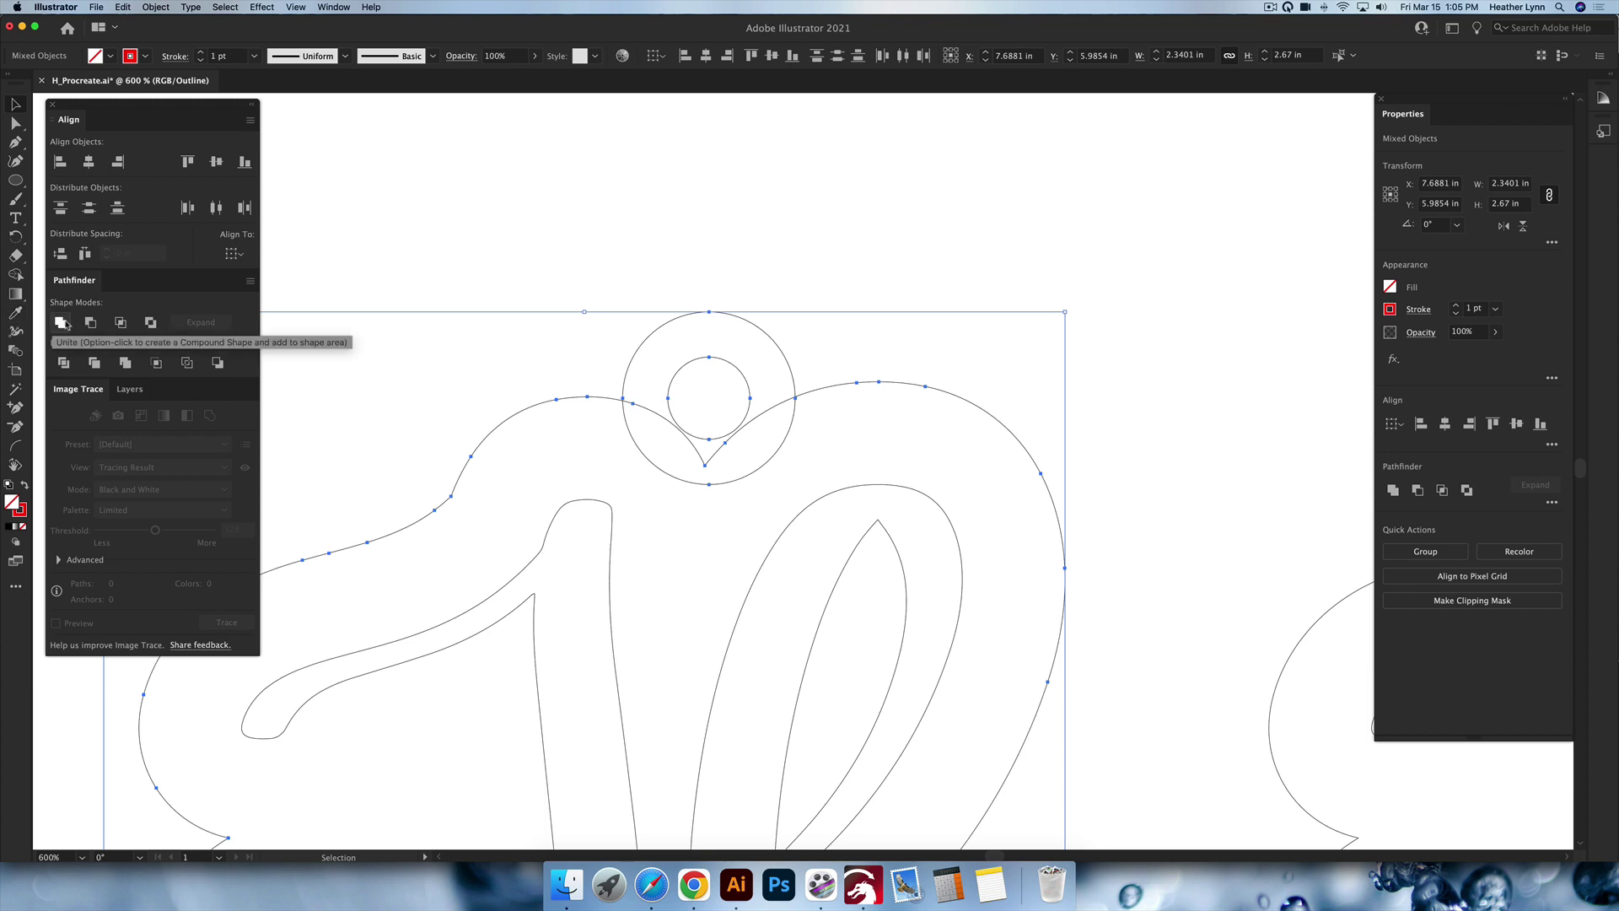
{"action": "left_click", "coordinate": [60, 322]}
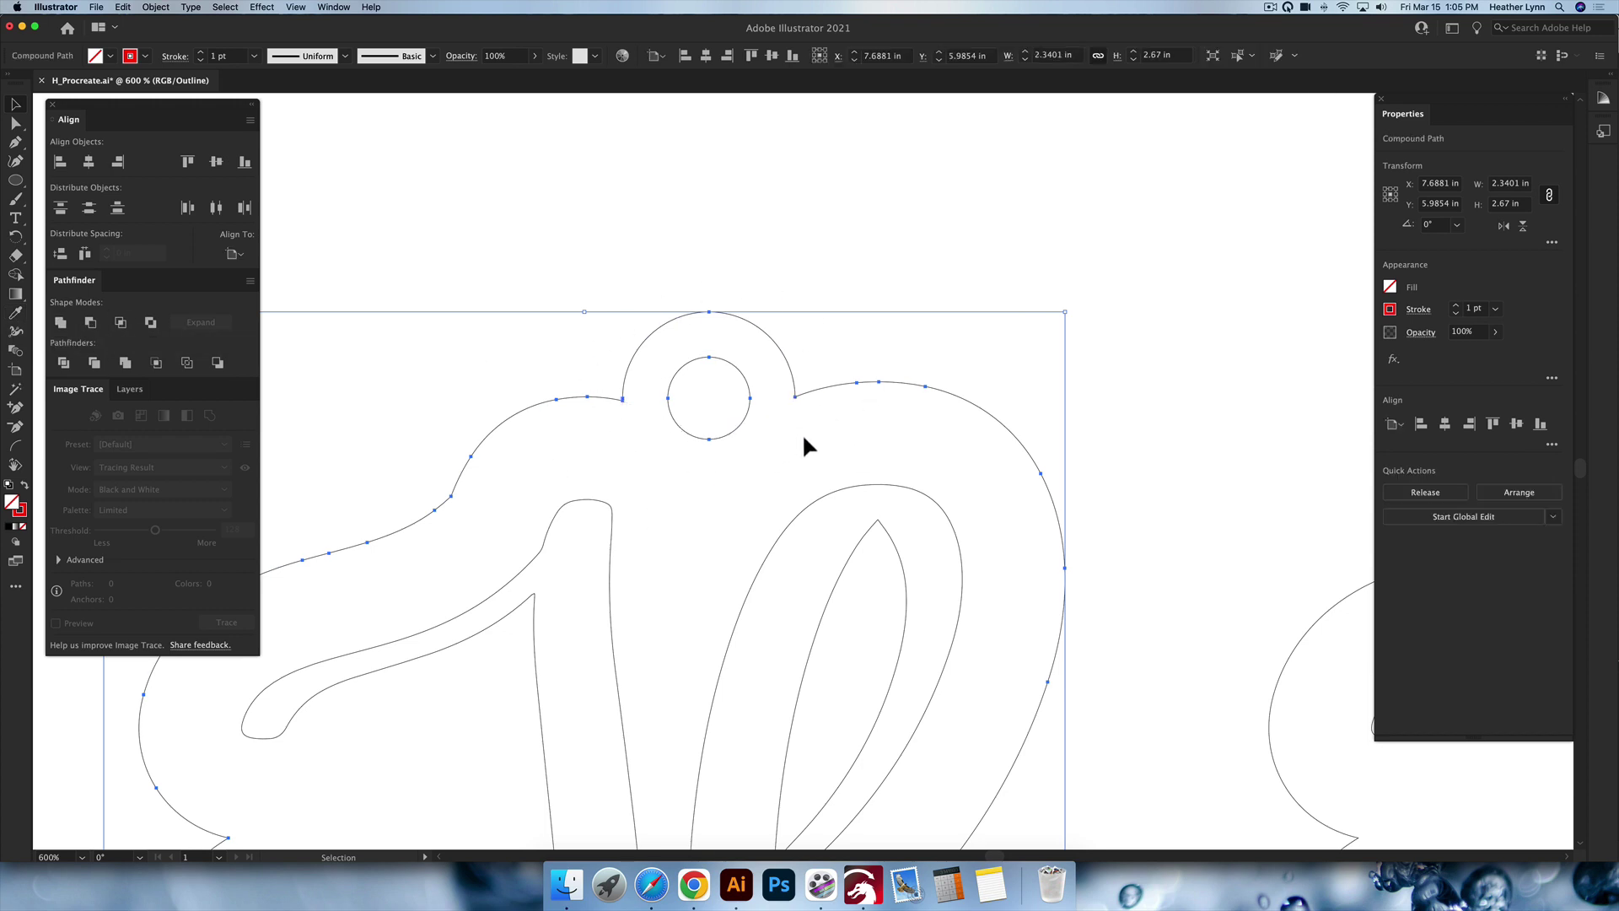
Zoom out to both H designs and return from Outline view to the filled view
{"action": "key", "text": "super+1"}
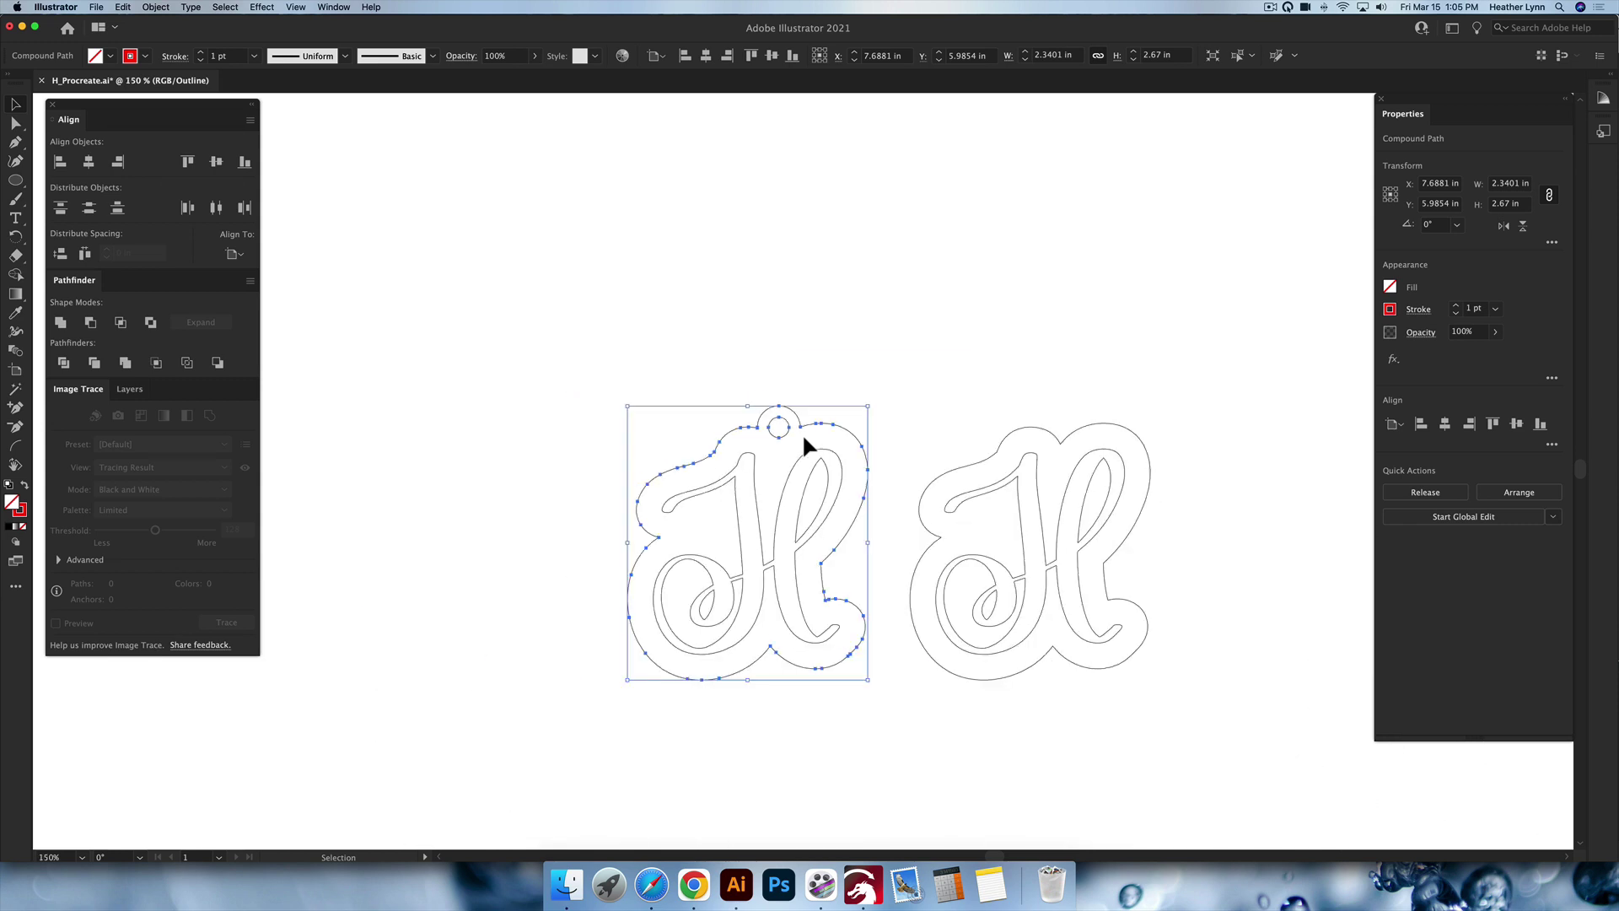
{"action": "scroll", "coordinate": [802, 433], "scroll_direction": "right", "scroll_amount": 3}
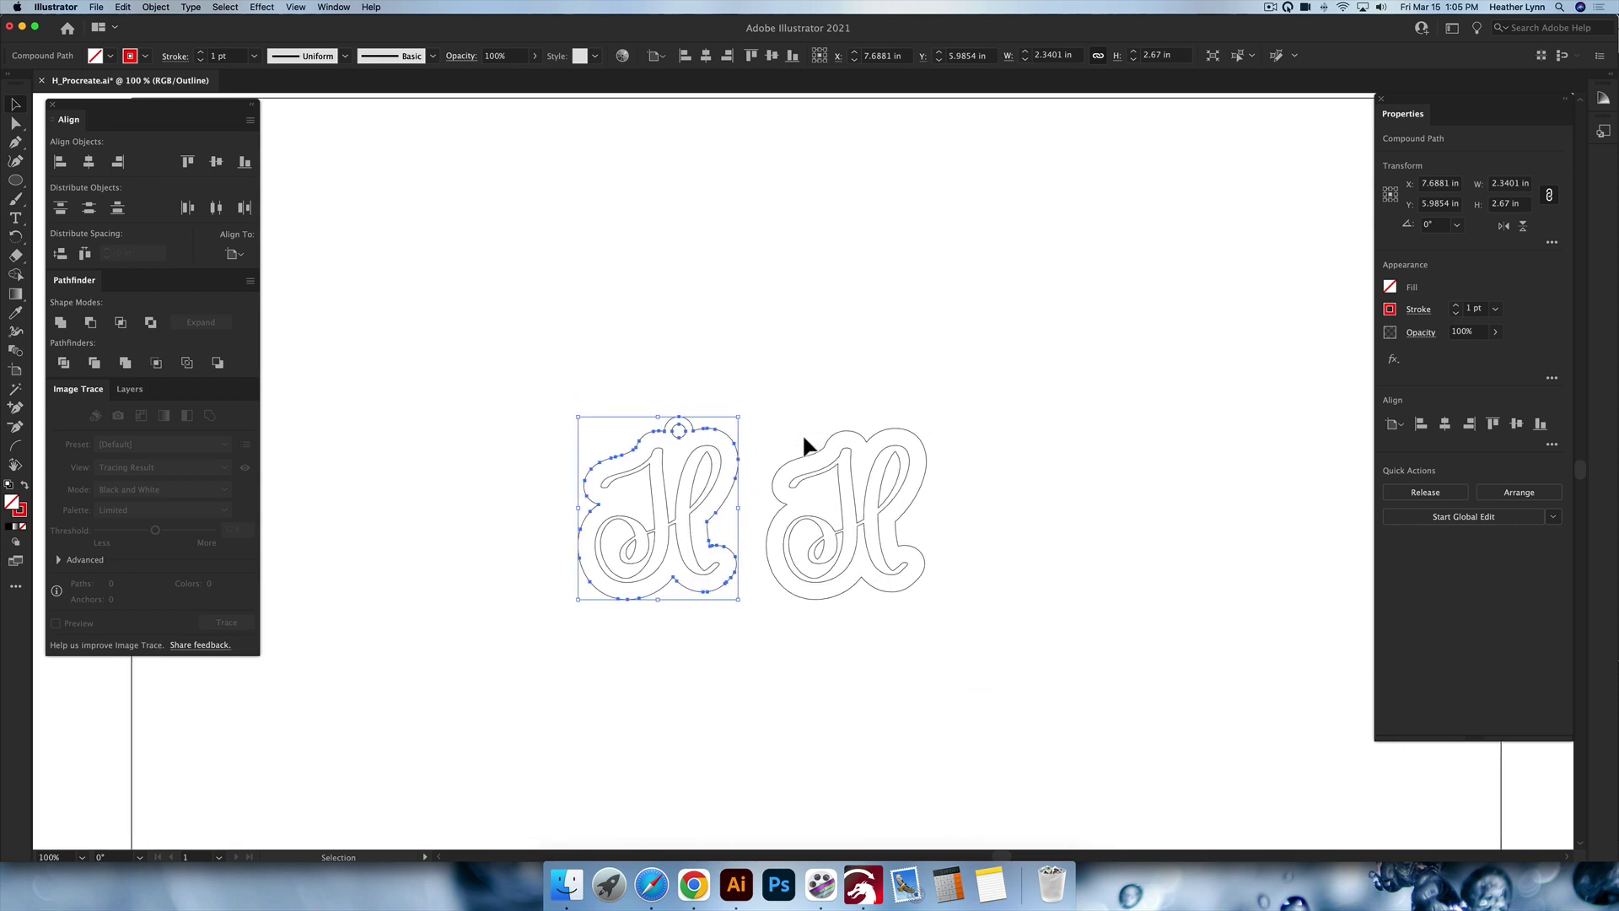
{"action": "key", "text": "a"}
{"action": "scroll", "coordinate": [802, 433], "scroll_direction": "up", "scroll_amount": 3}
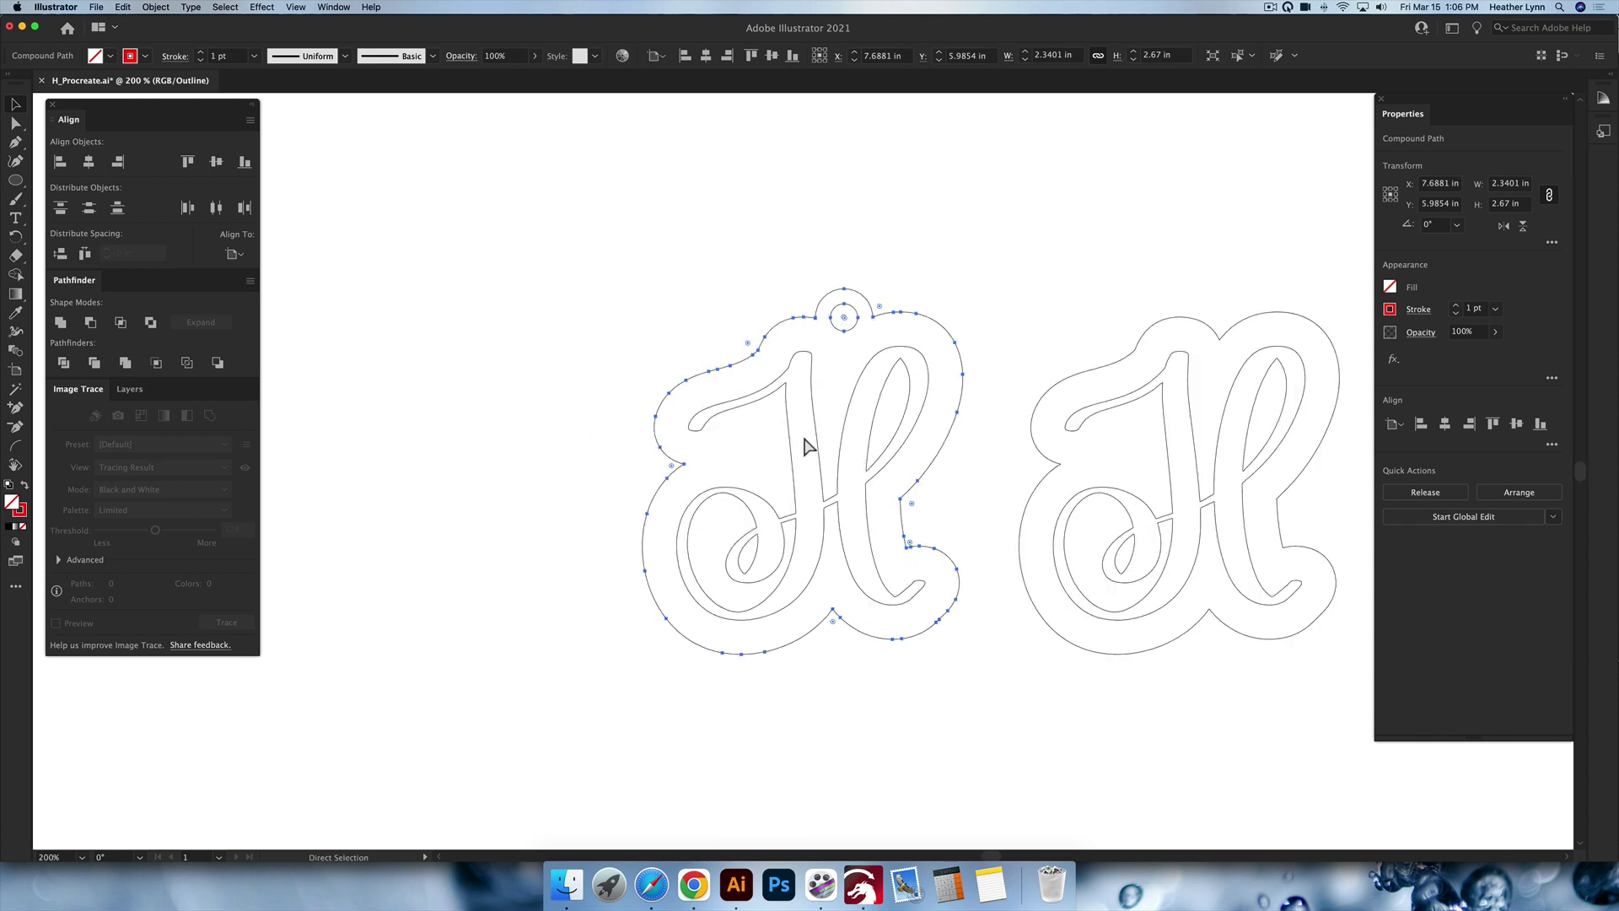
{"action": "scroll", "coordinate": [803, 439], "scroll_direction": "down", "scroll_amount": 5}
{"action": "key", "text": "v"}
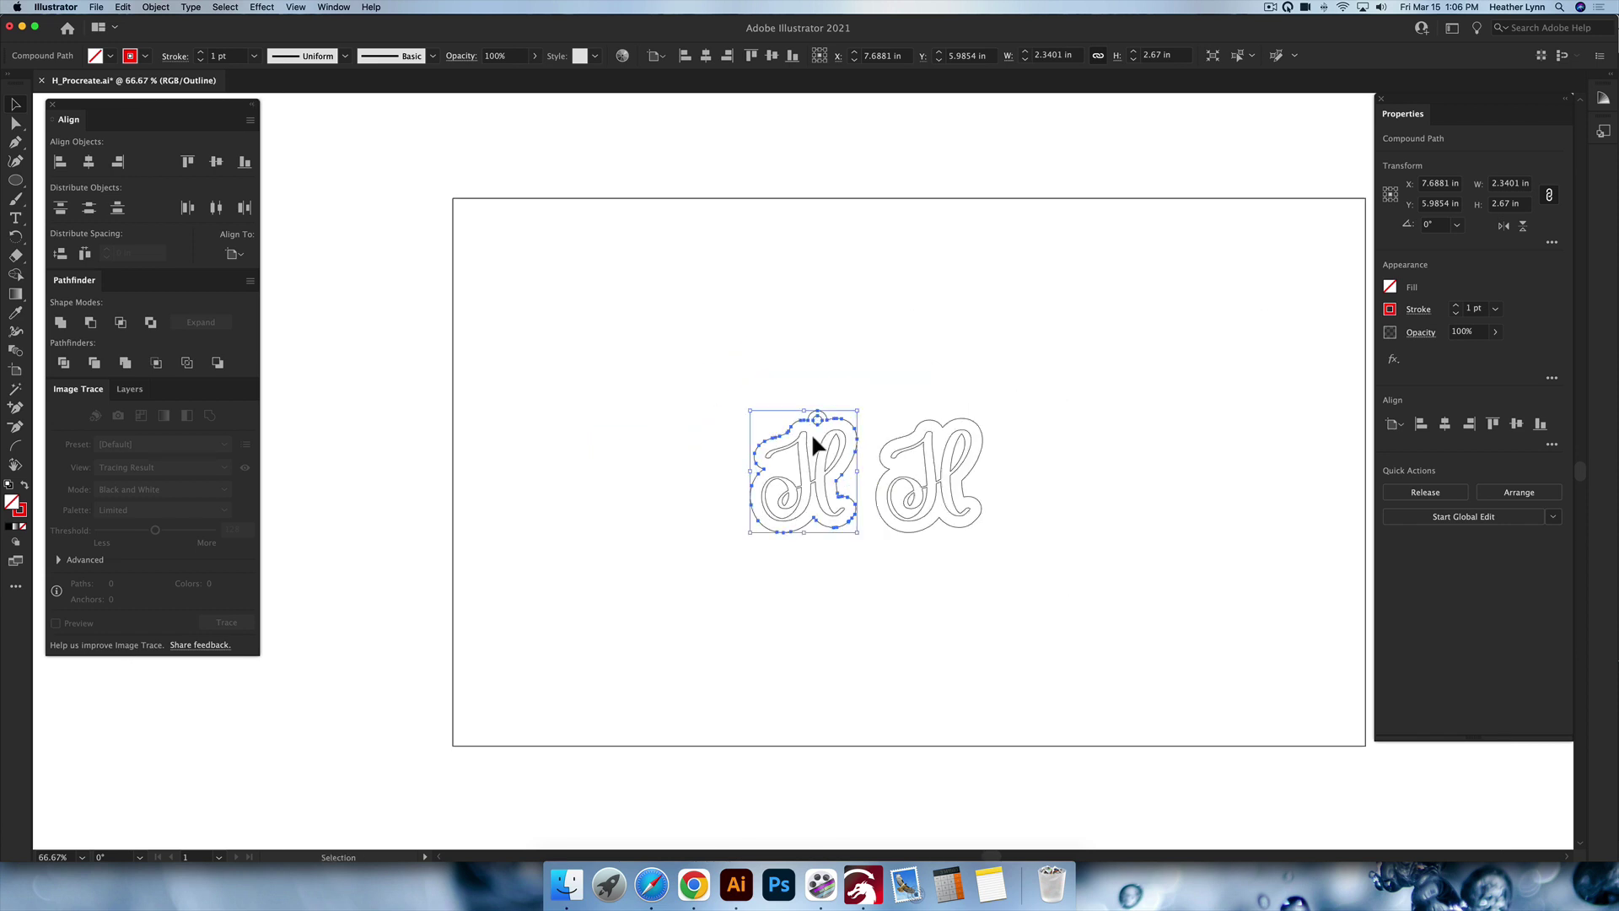
{"action": "scroll", "coordinate": [802, 433], "scroll_direction": "right", "scroll_amount": 3}
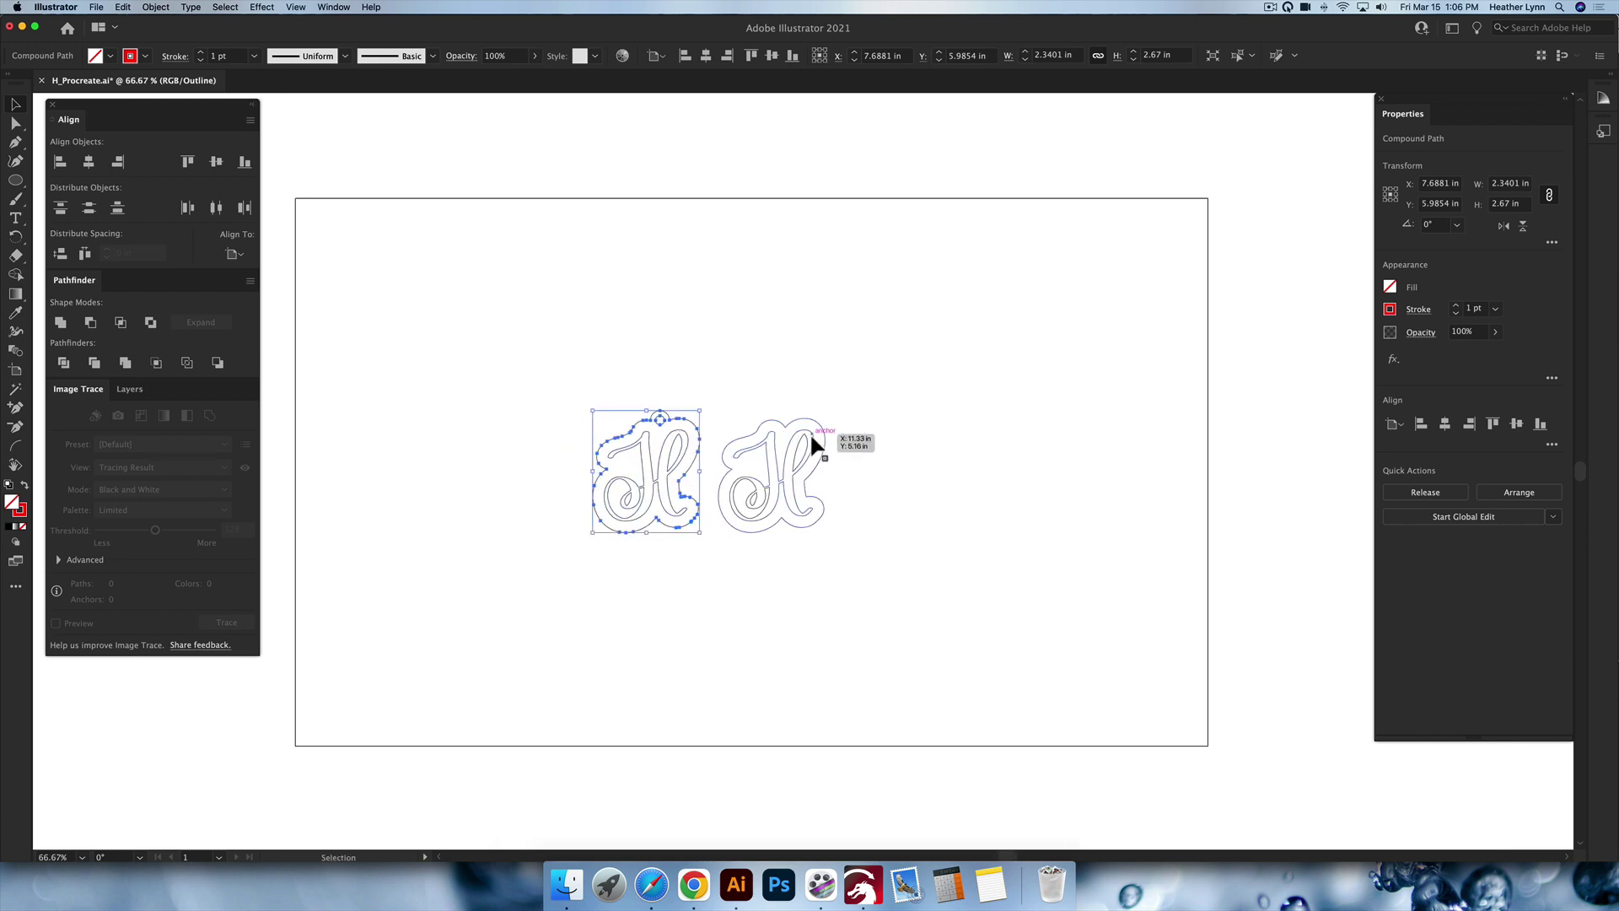
{"action": "key", "text": "super+y"}
Alt-drag a copy of the left ringed red cut outline around the right black H
{"action": "left_click", "coordinate": [975, 403]}
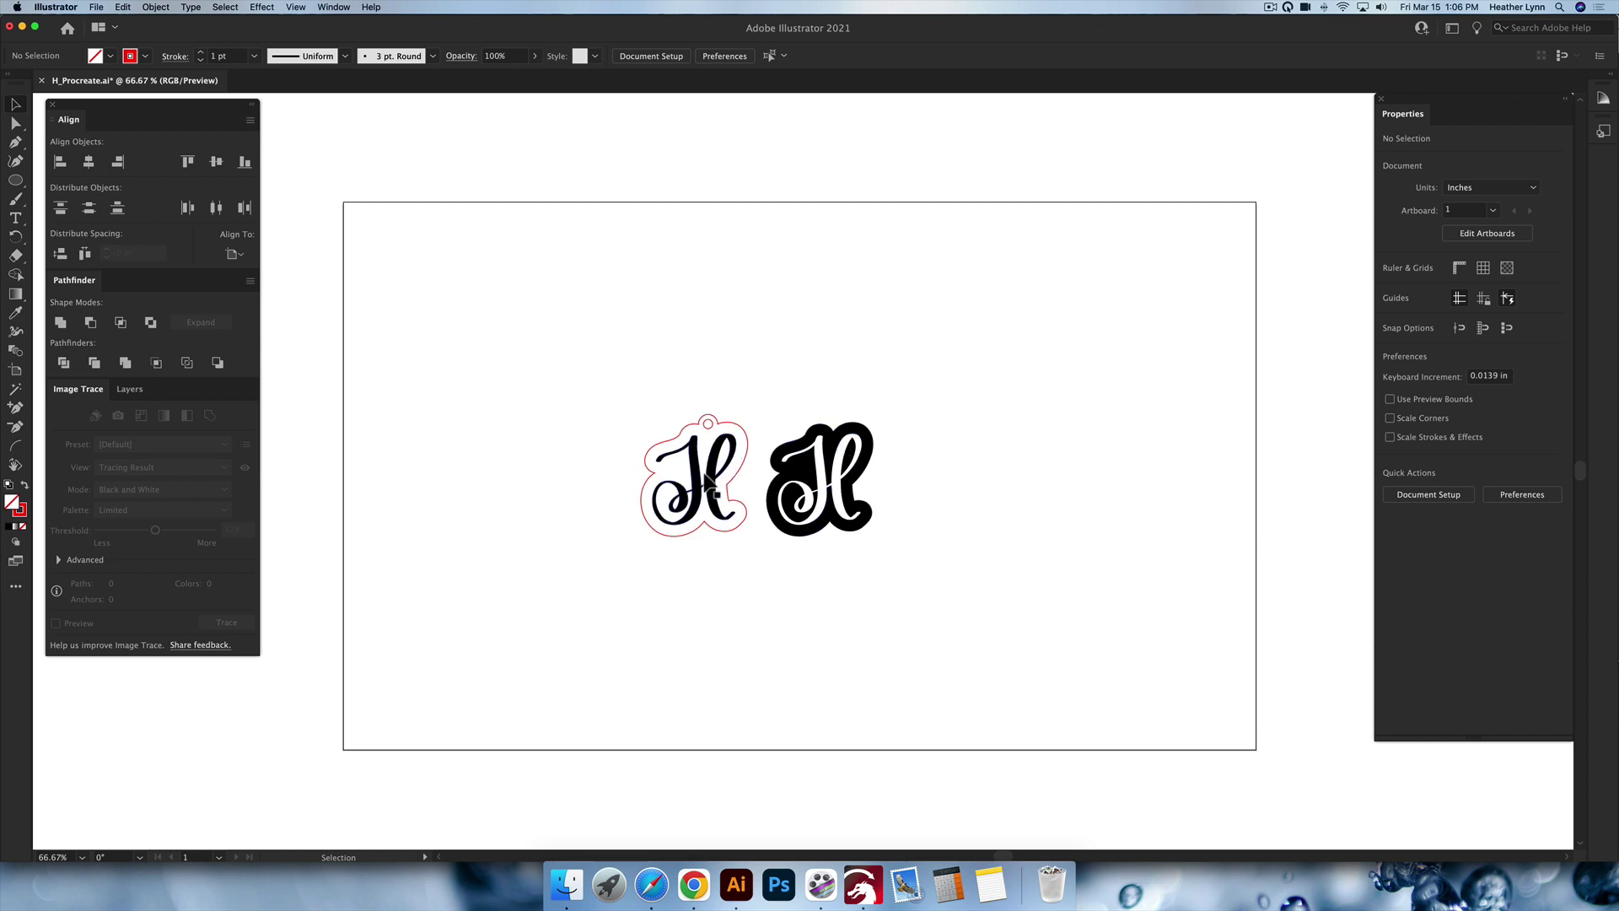
{"action": "left_click", "coordinate": [745, 438]}
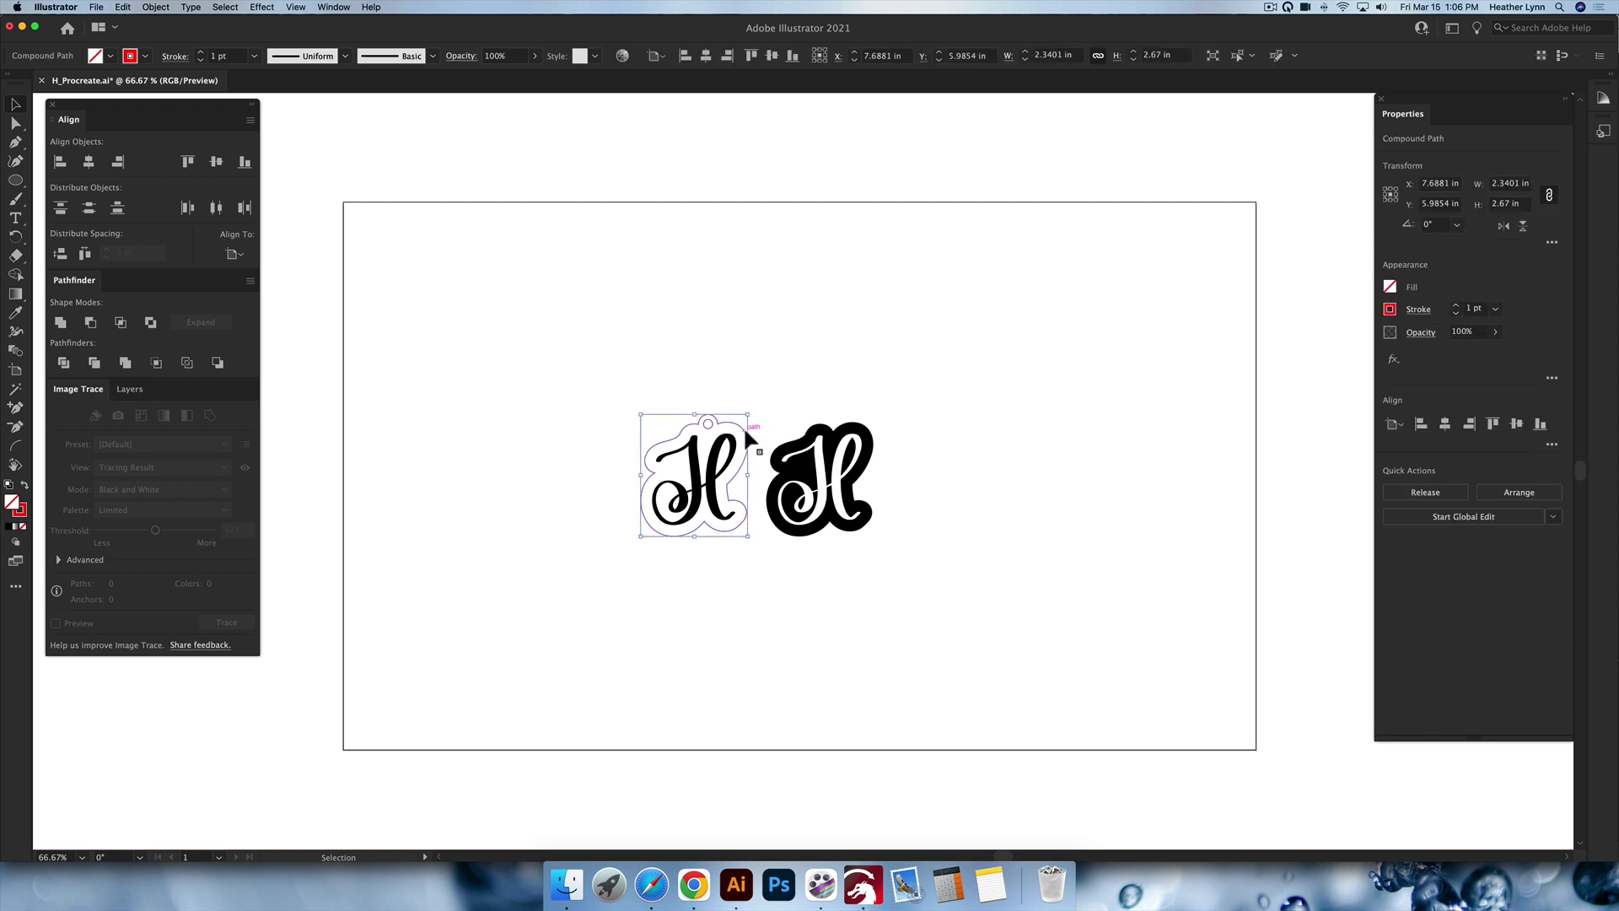
{"action": "left_click_drag", "start_coordinate": [746, 434], "coordinate": [880, 450]}
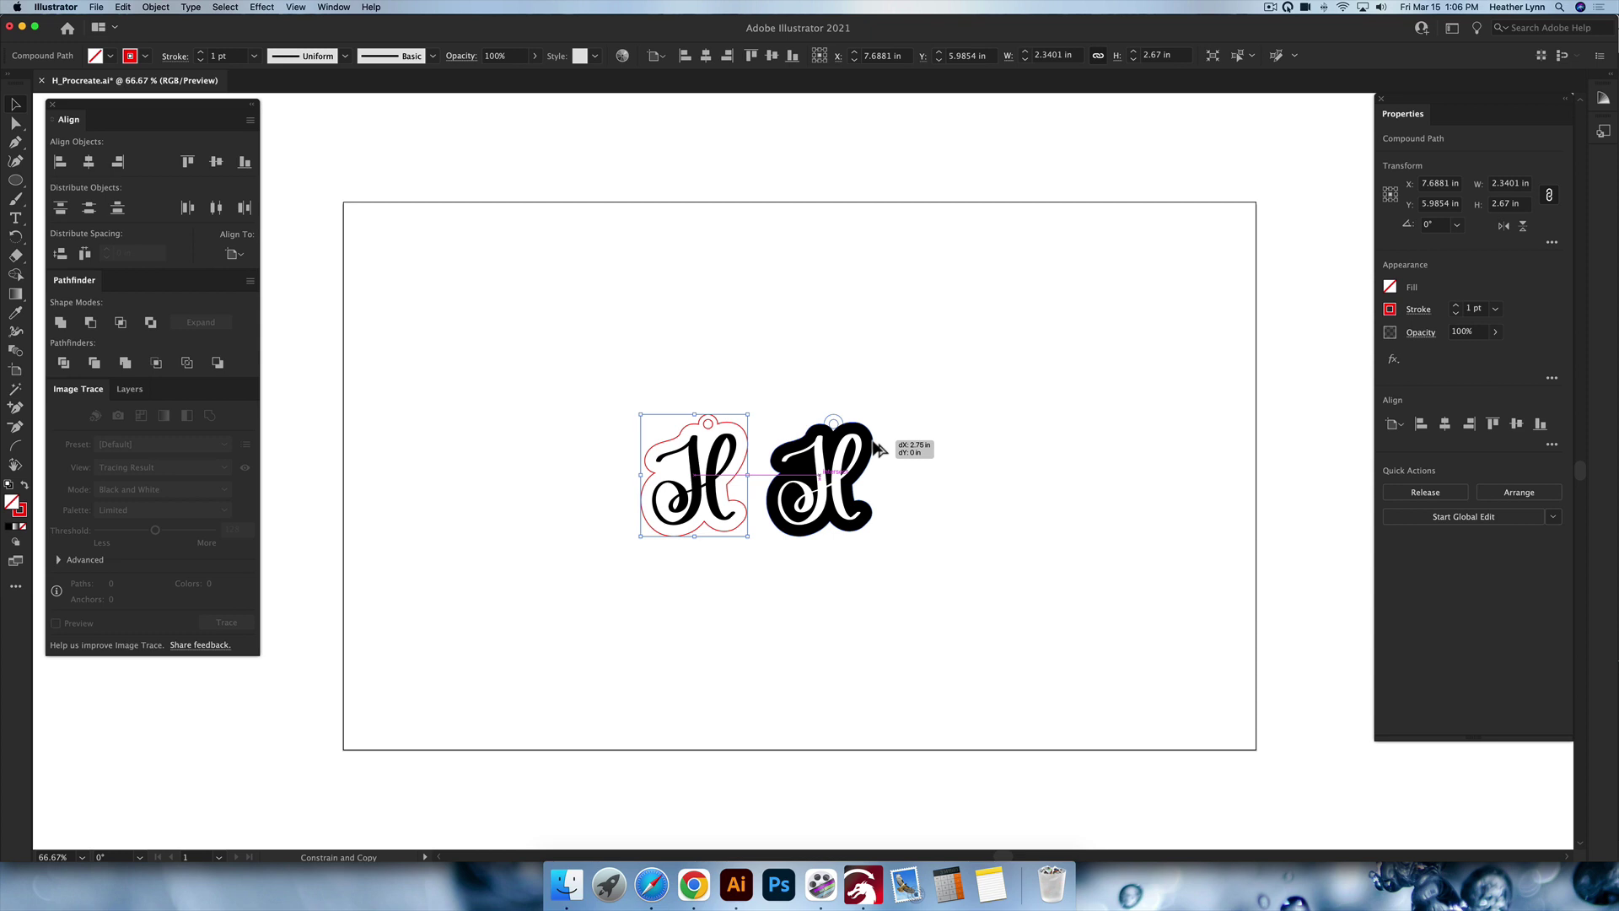
{"action": "left_click_drag", "start_coordinate": [877, 449], "coordinate": [881, 456]}
{"action": "left_click", "coordinate": [941, 452]}
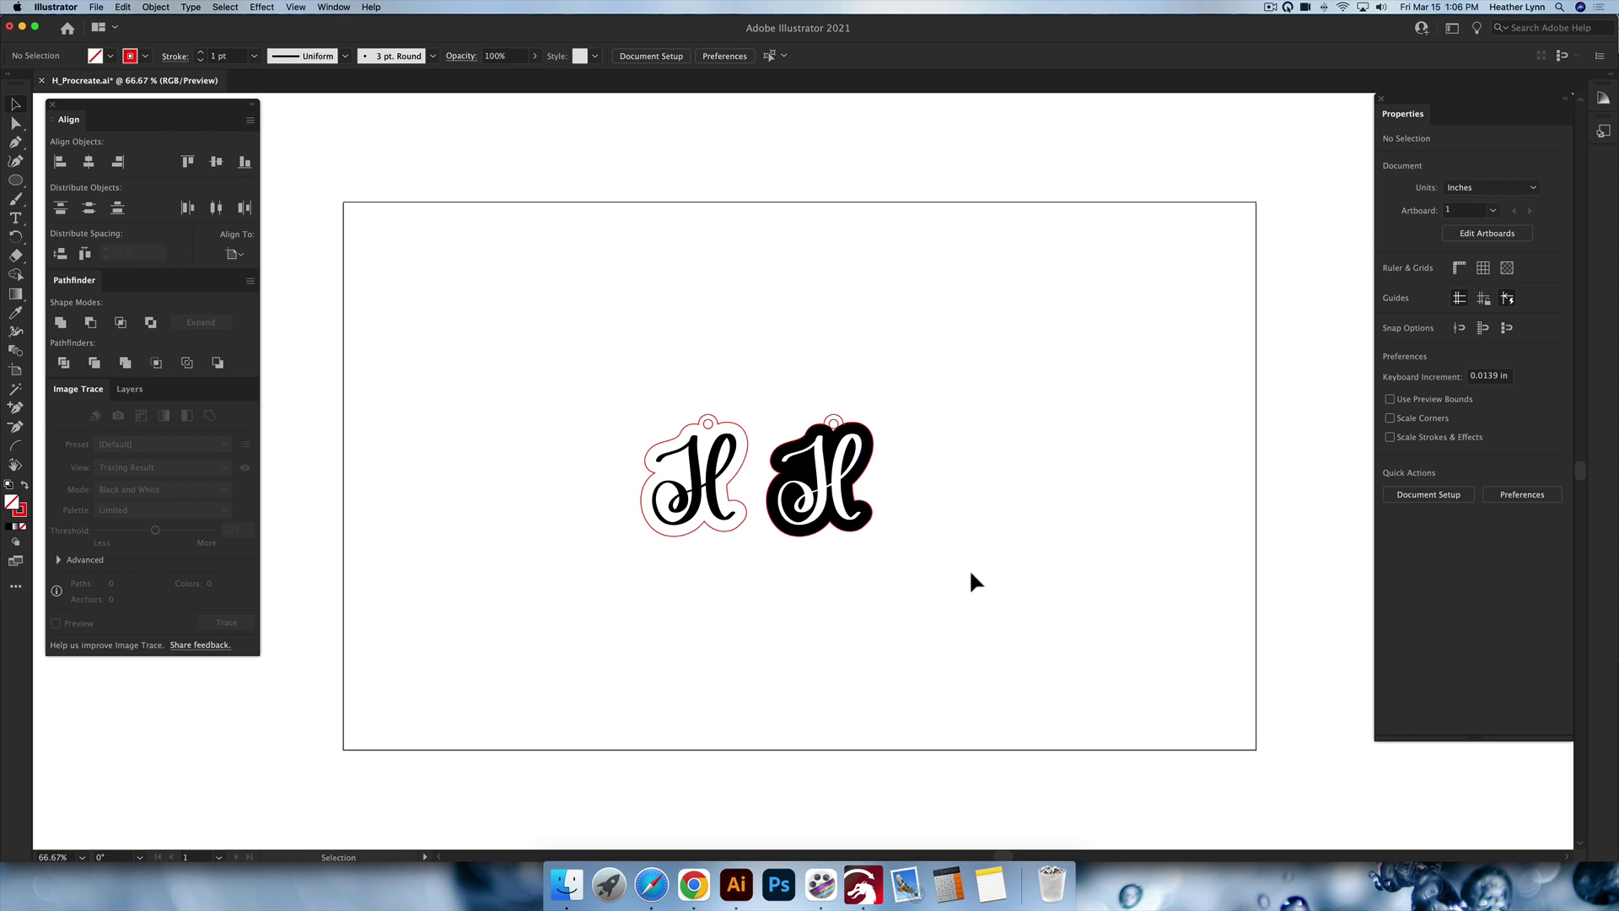
Mirror both H keychain designs horizontally with Flip Horizontal, then reselect them
{"action": "left_click_drag", "start_coordinate": [970, 569], "coordinate": [528, 321]}
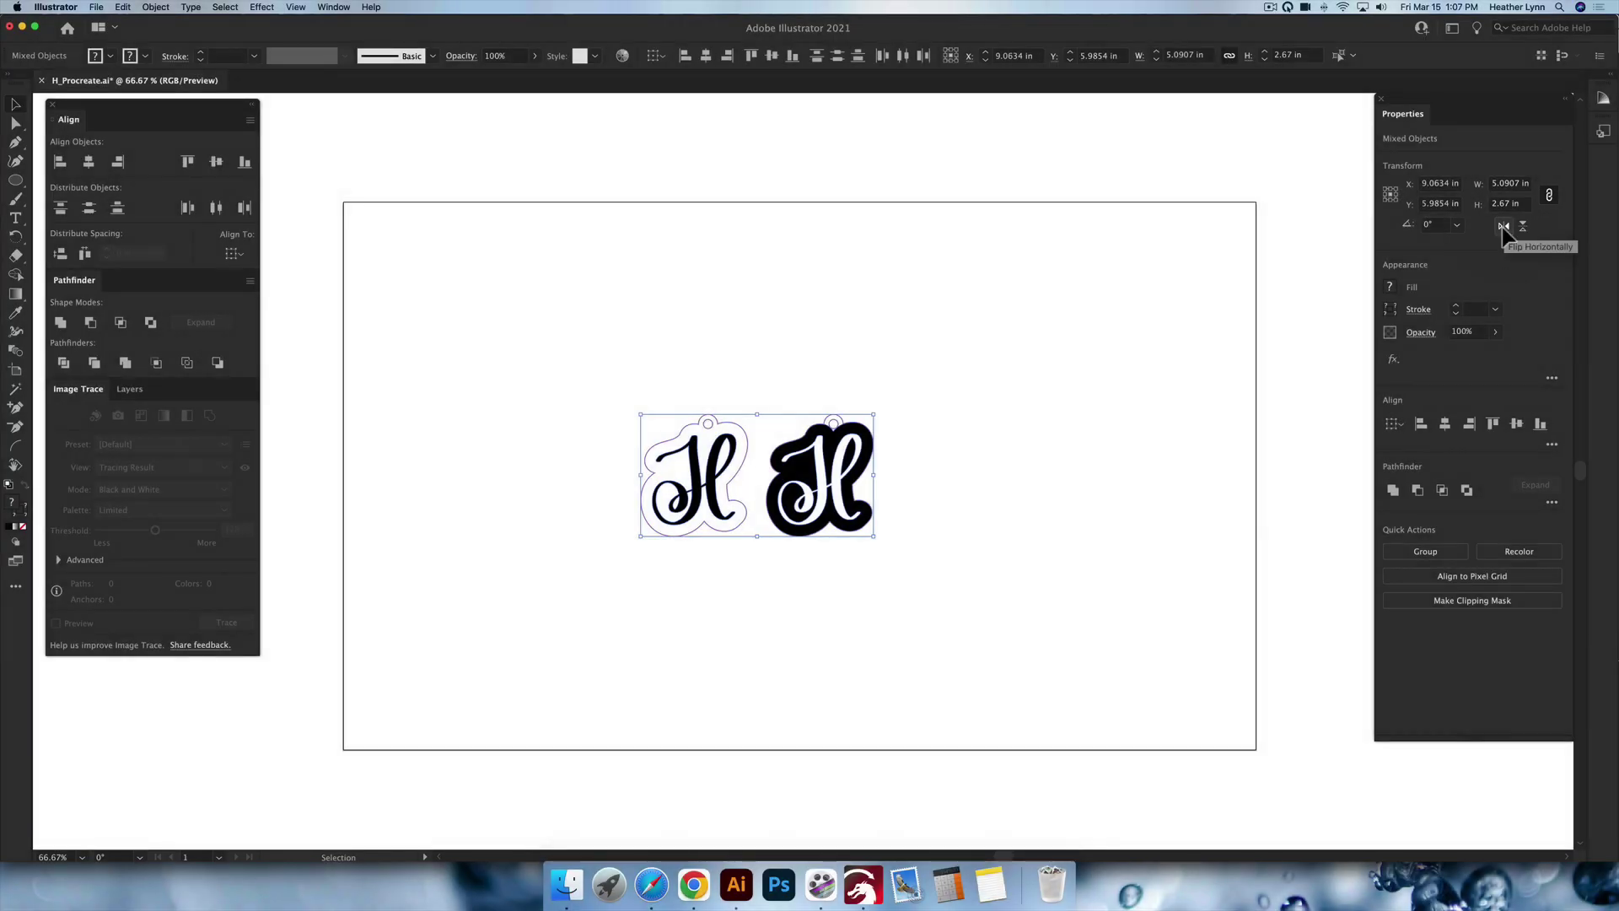
{"action": "left_click", "coordinate": [1503, 226]}
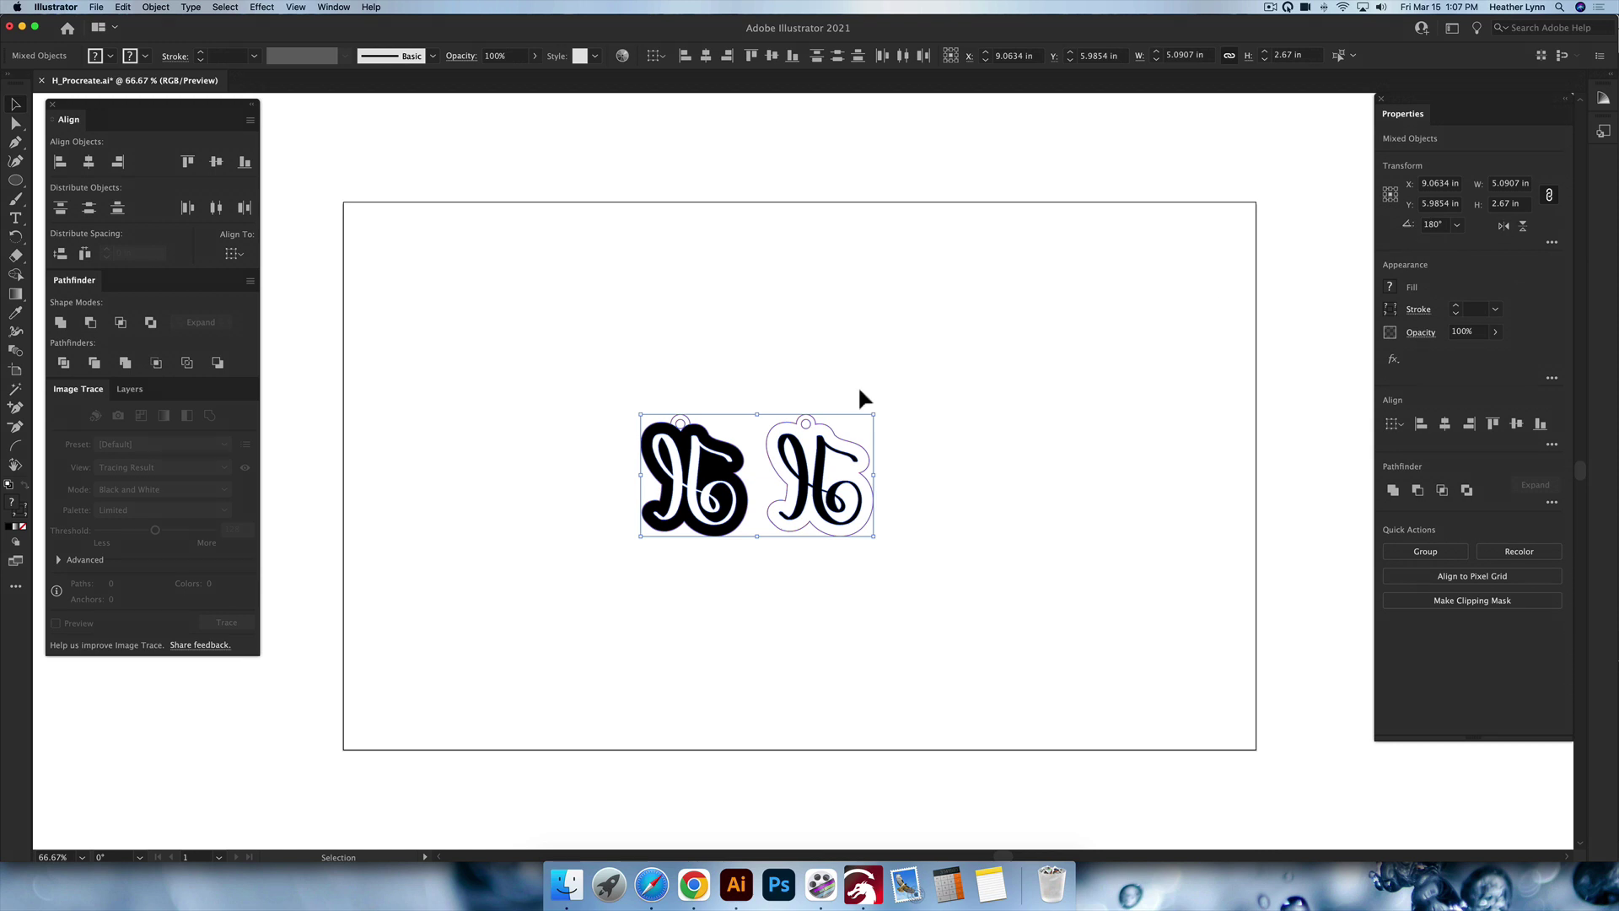
{"action": "left_click", "coordinate": [891, 389]}
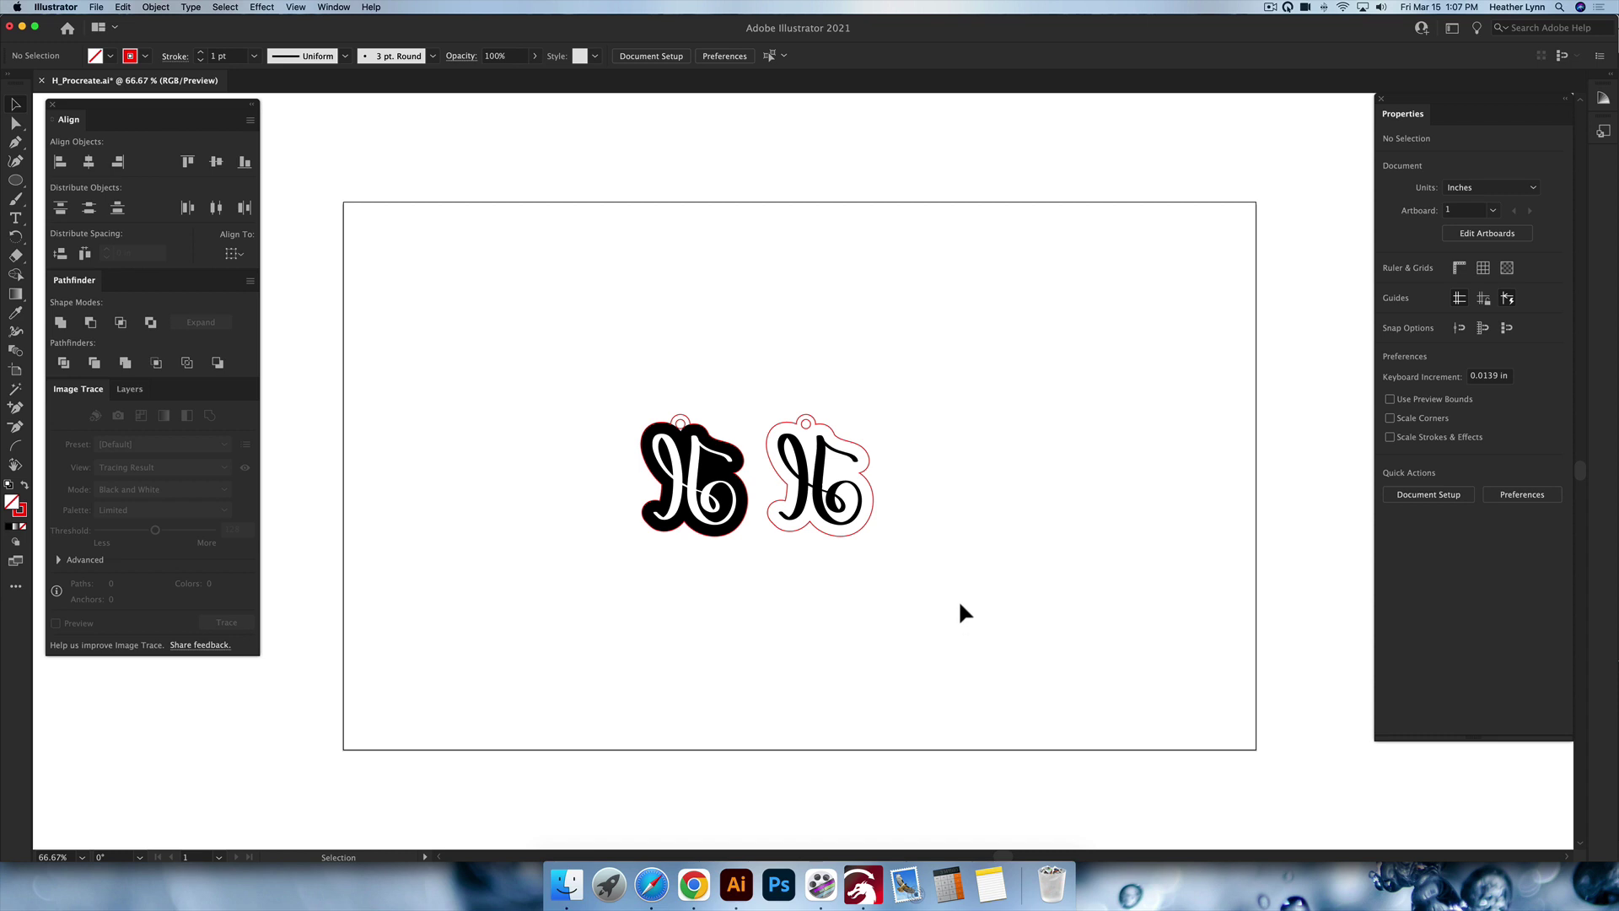
{"action": "left_click_drag", "start_coordinate": [978, 596], "coordinate": [599, 371]}
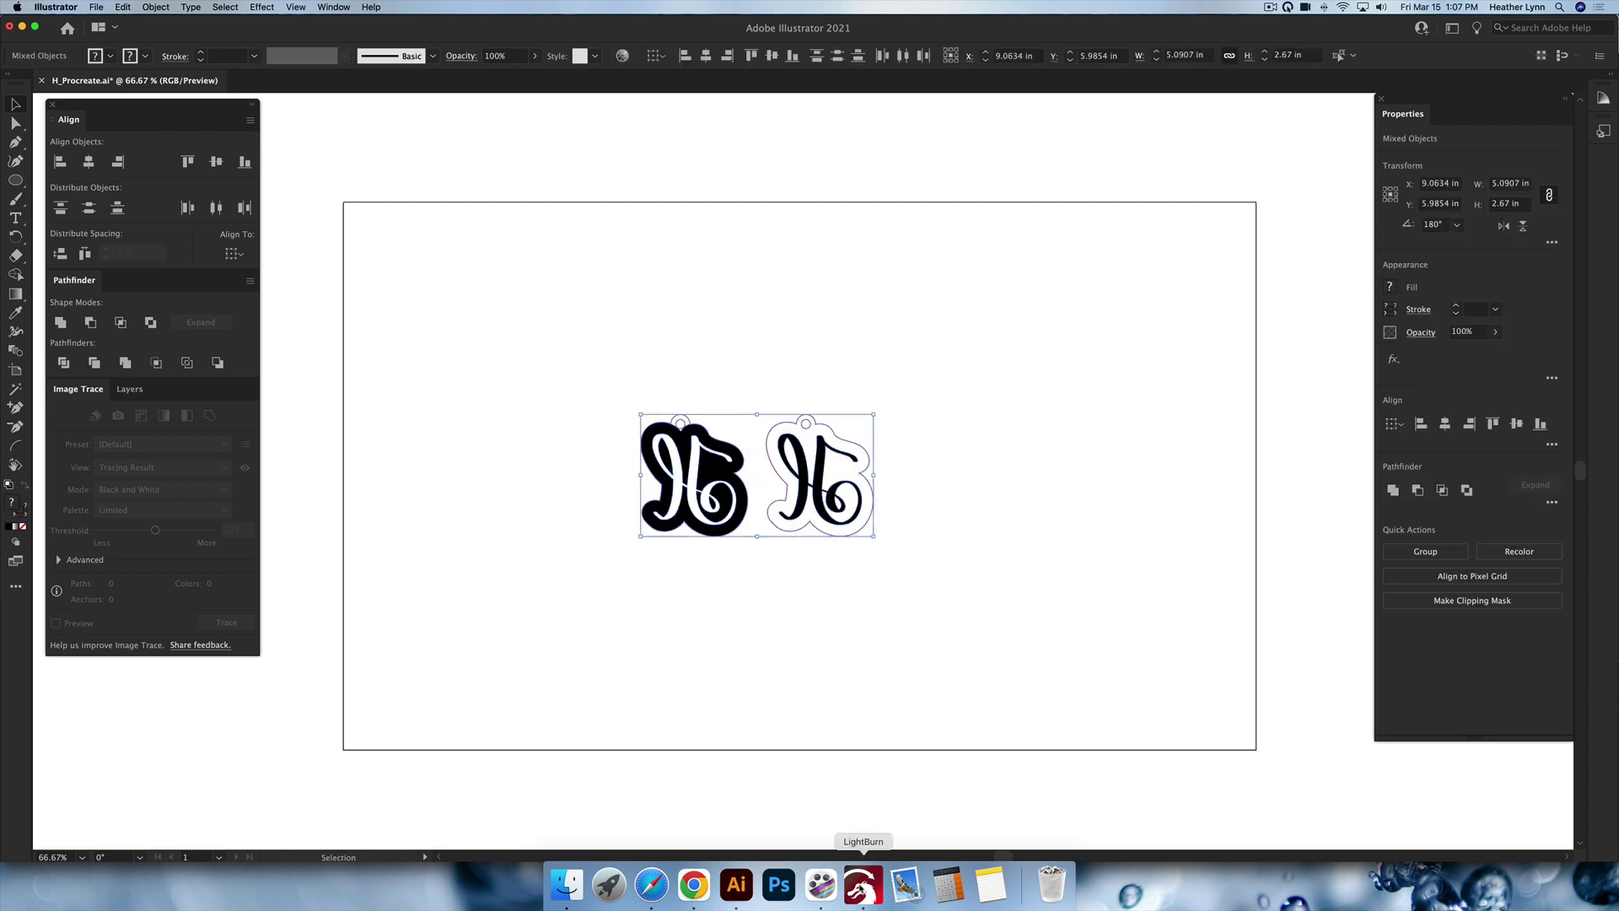
Switch to LightBurn and delete both selected designs from its workspace
{"action": "left_click", "coordinate": [863, 886]}
{"action": "left_click_drag", "start_coordinate": [1037, 650], "coordinate": [271, 188]}
{"action": "key", "text": "Delete"}
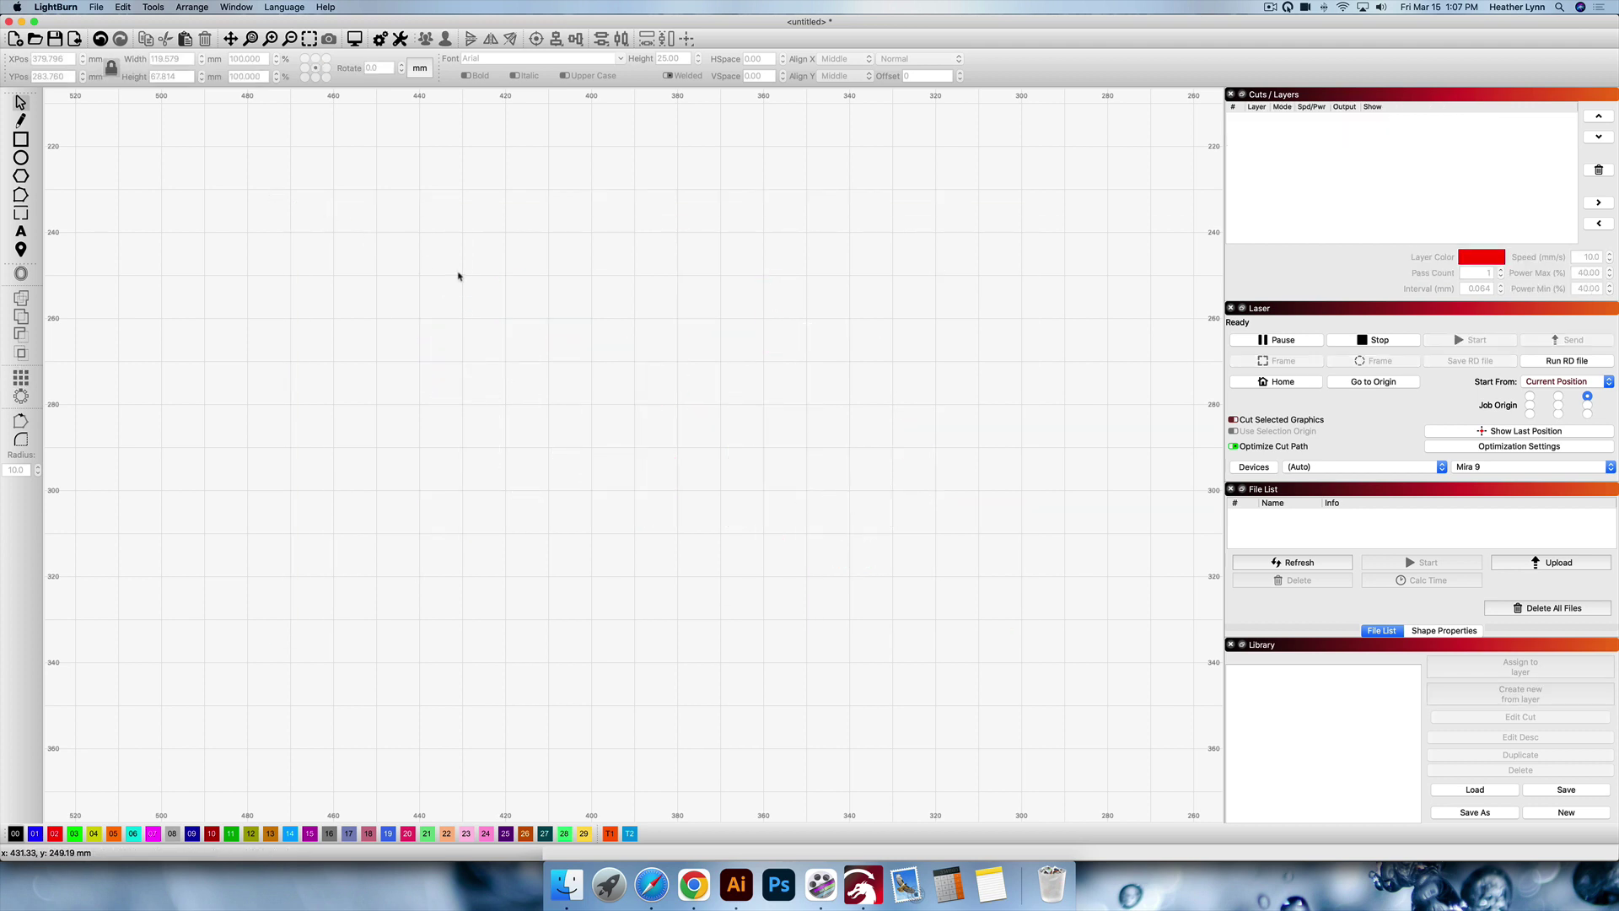
Undo the deletion and move both keychain designs toward the middle of the workspace
{"action": "key", "text": "super+z"}
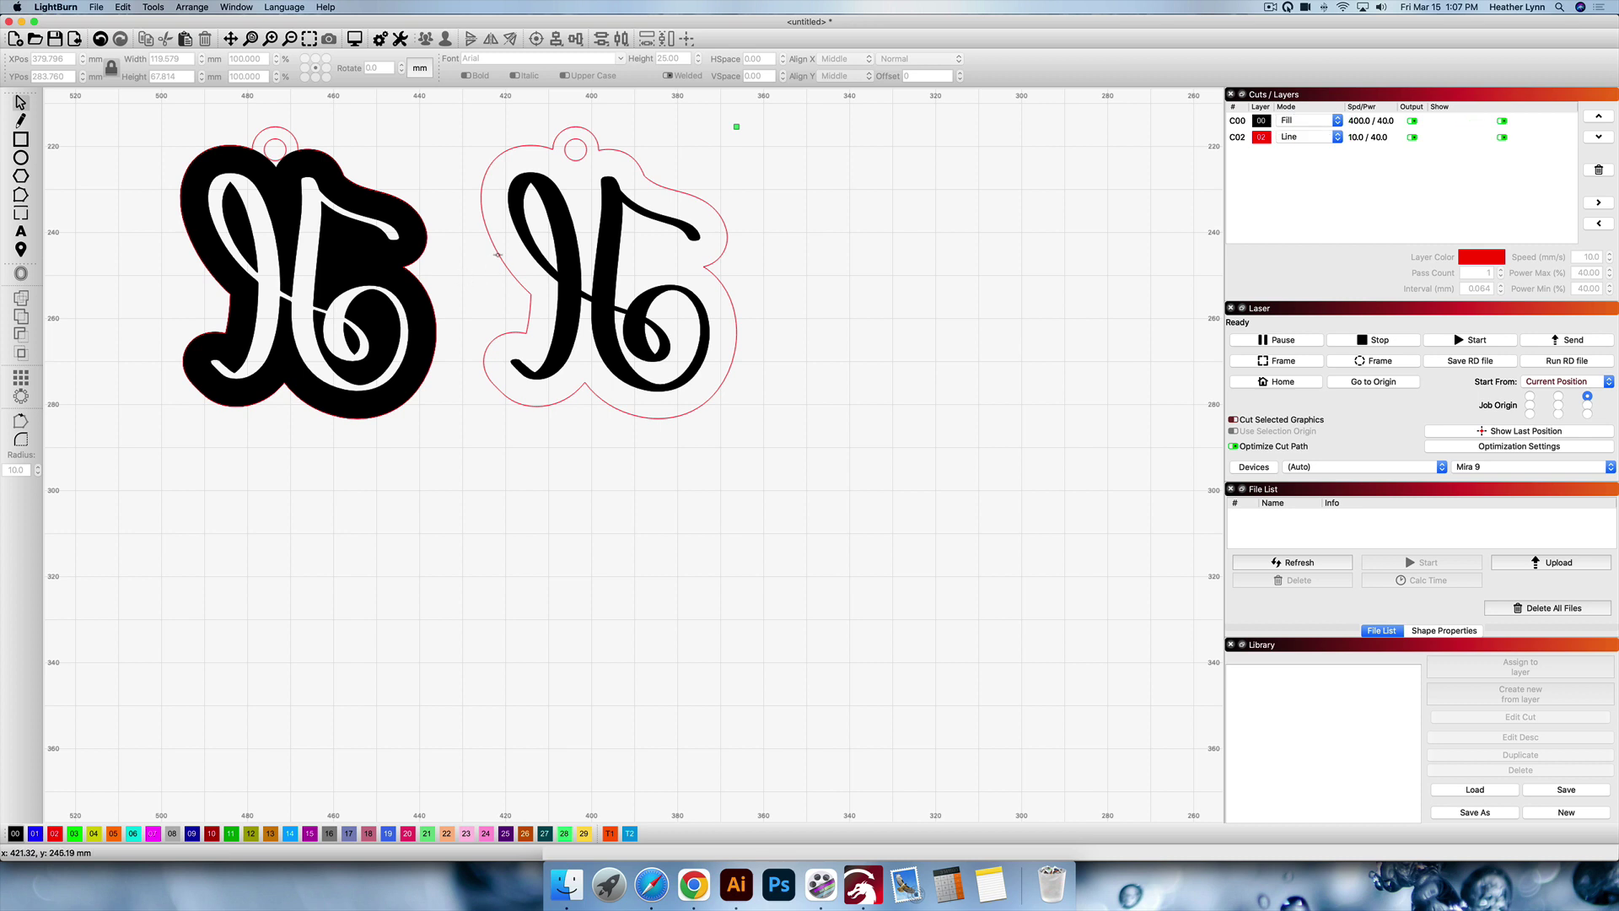
{"action": "left_click_drag", "start_coordinate": [796, 426], "coordinate": [102, 95]}
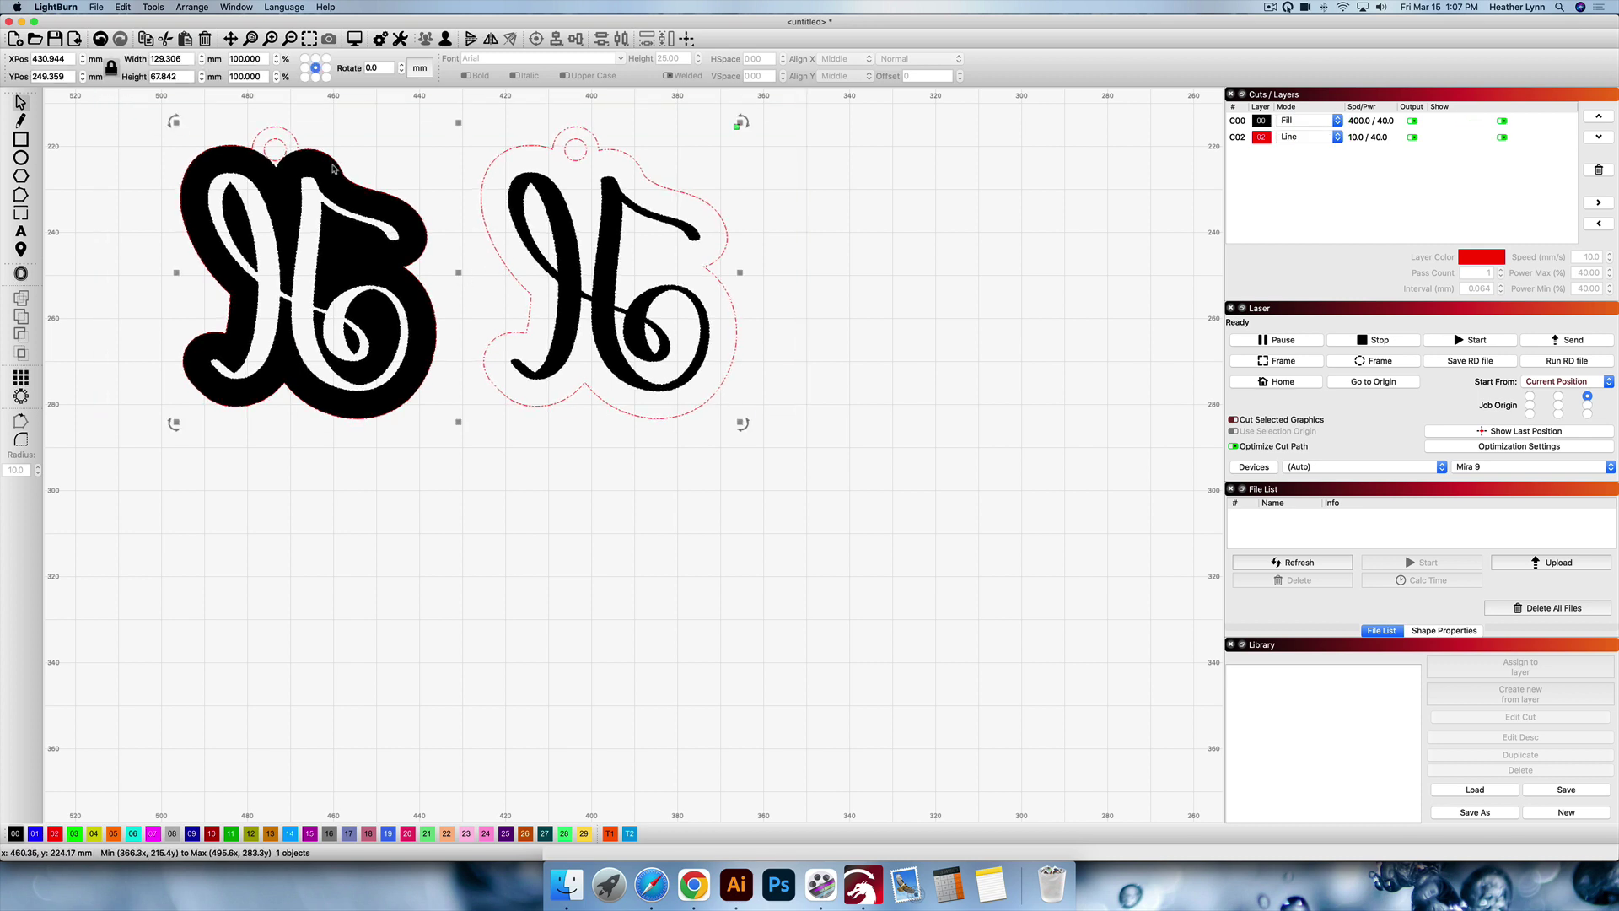
{"action": "left_click_drag", "start_coordinate": [338, 165], "coordinate": [530, 364]}
{"action": "left_click", "coordinate": [991, 213]}
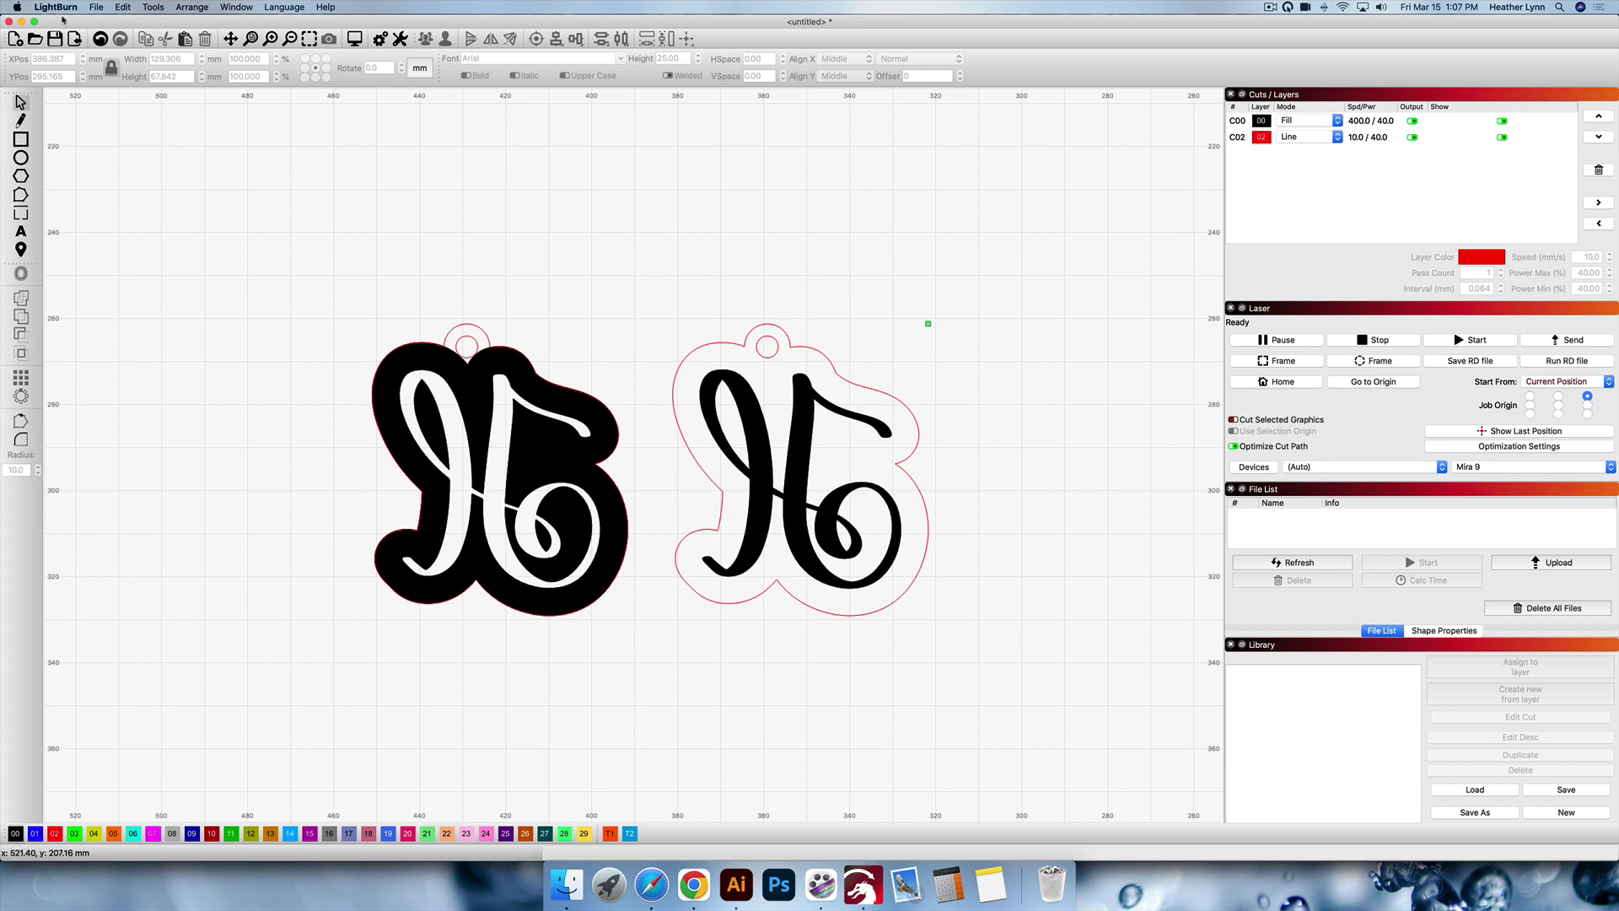
{"action": "left_click", "coordinate": [55, 7]}
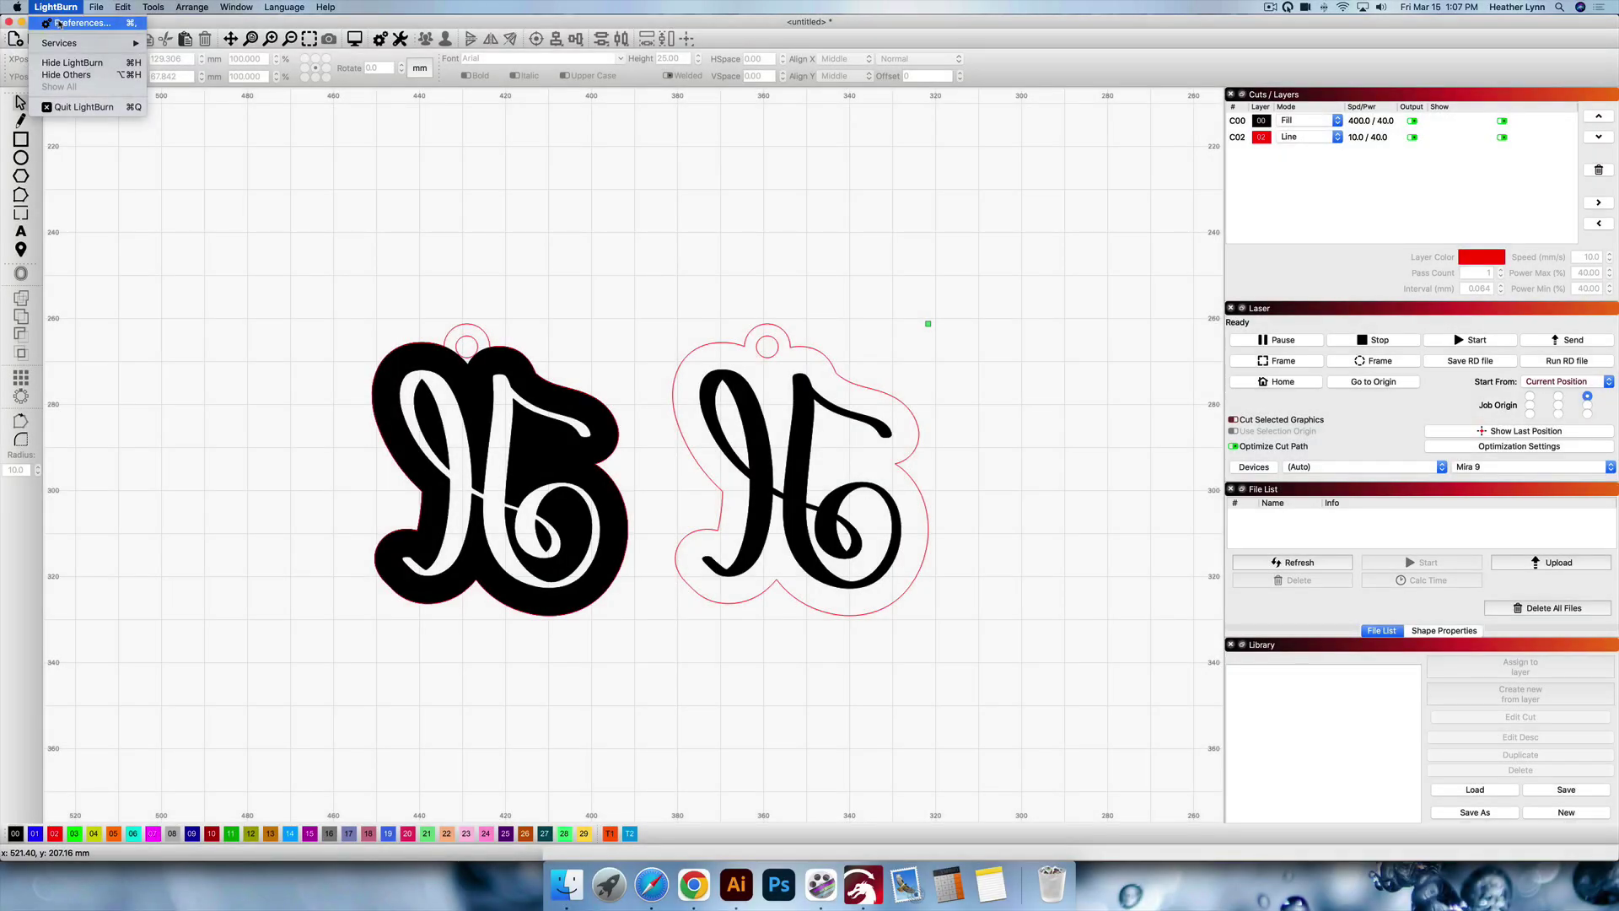
{"action": "left_click", "coordinate": [144, 95]}
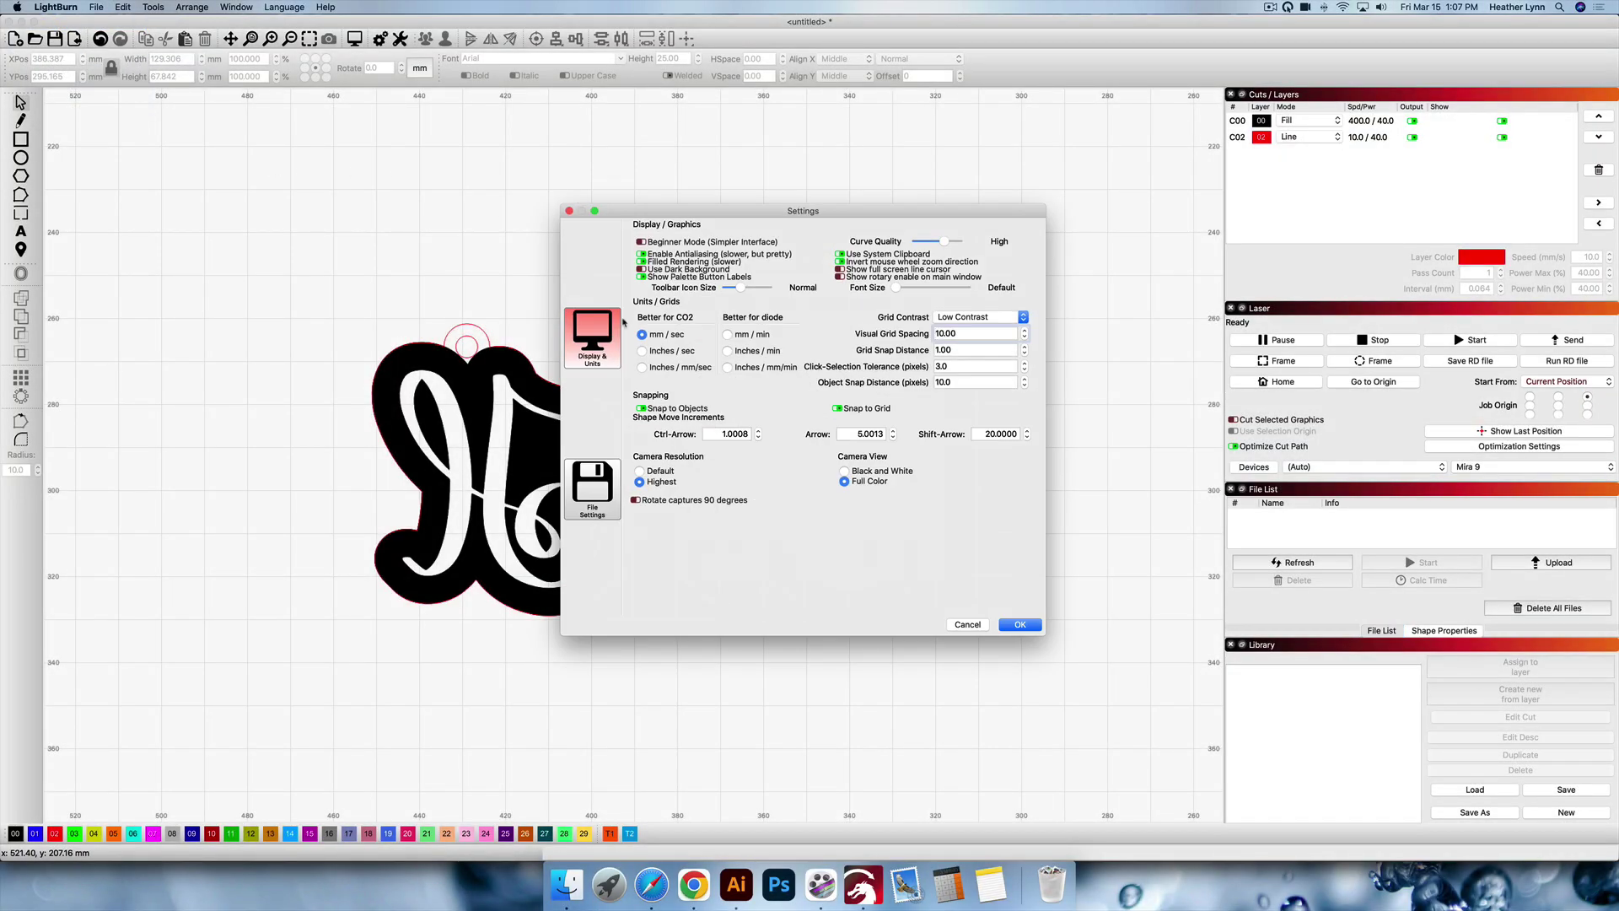
{"action": "left_click", "coordinate": [595, 498]}
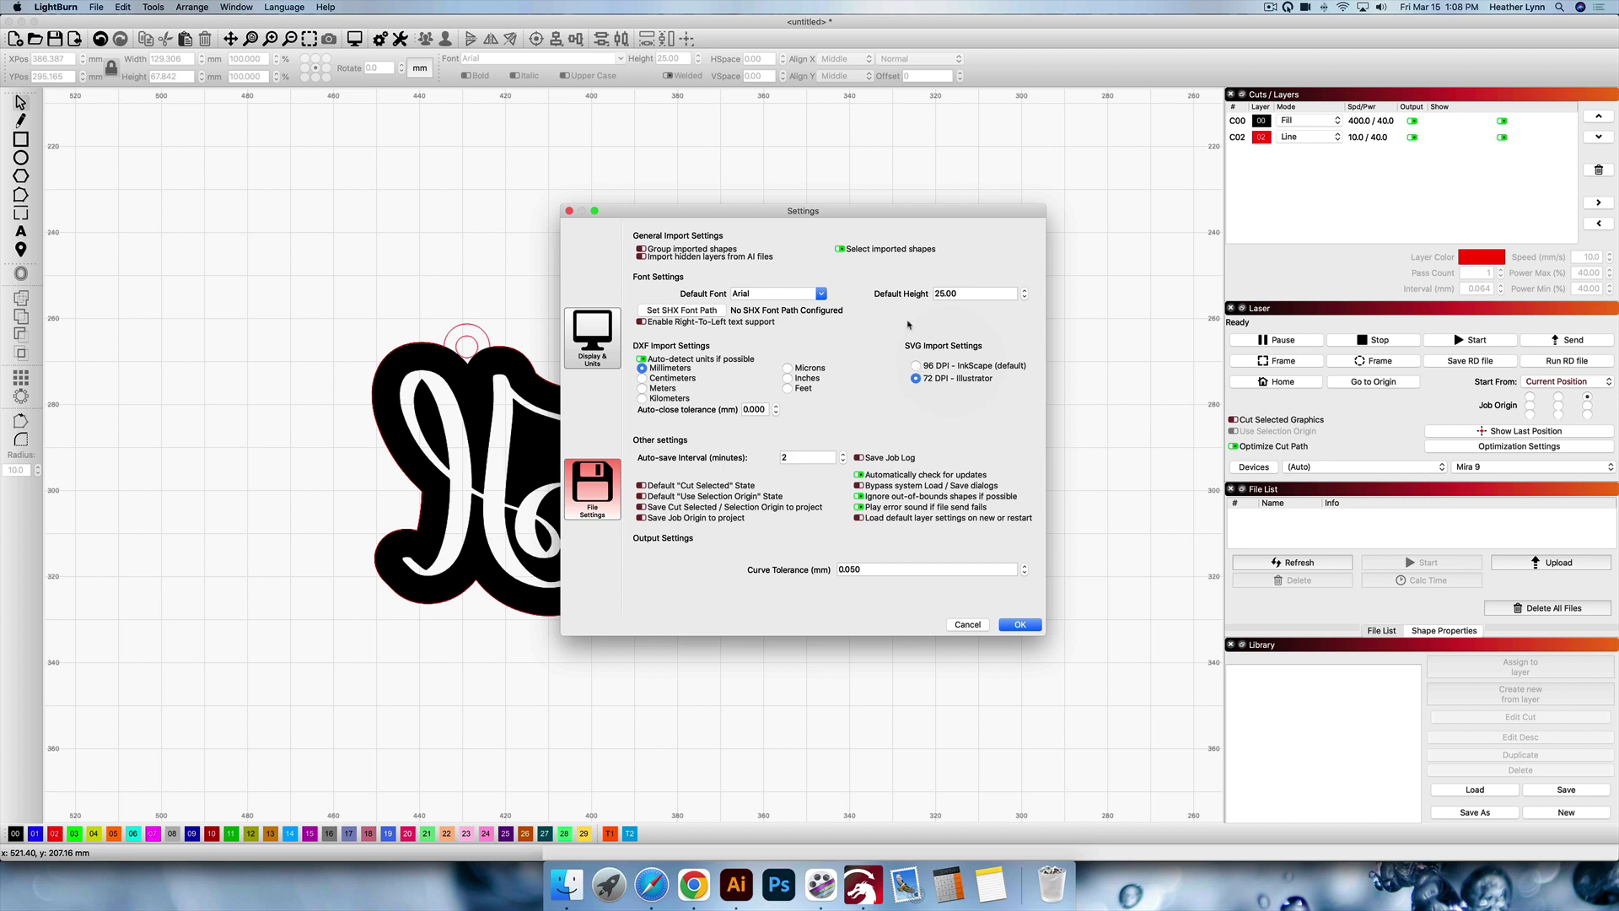
{"action": "left_click", "coordinate": [1019, 625]}
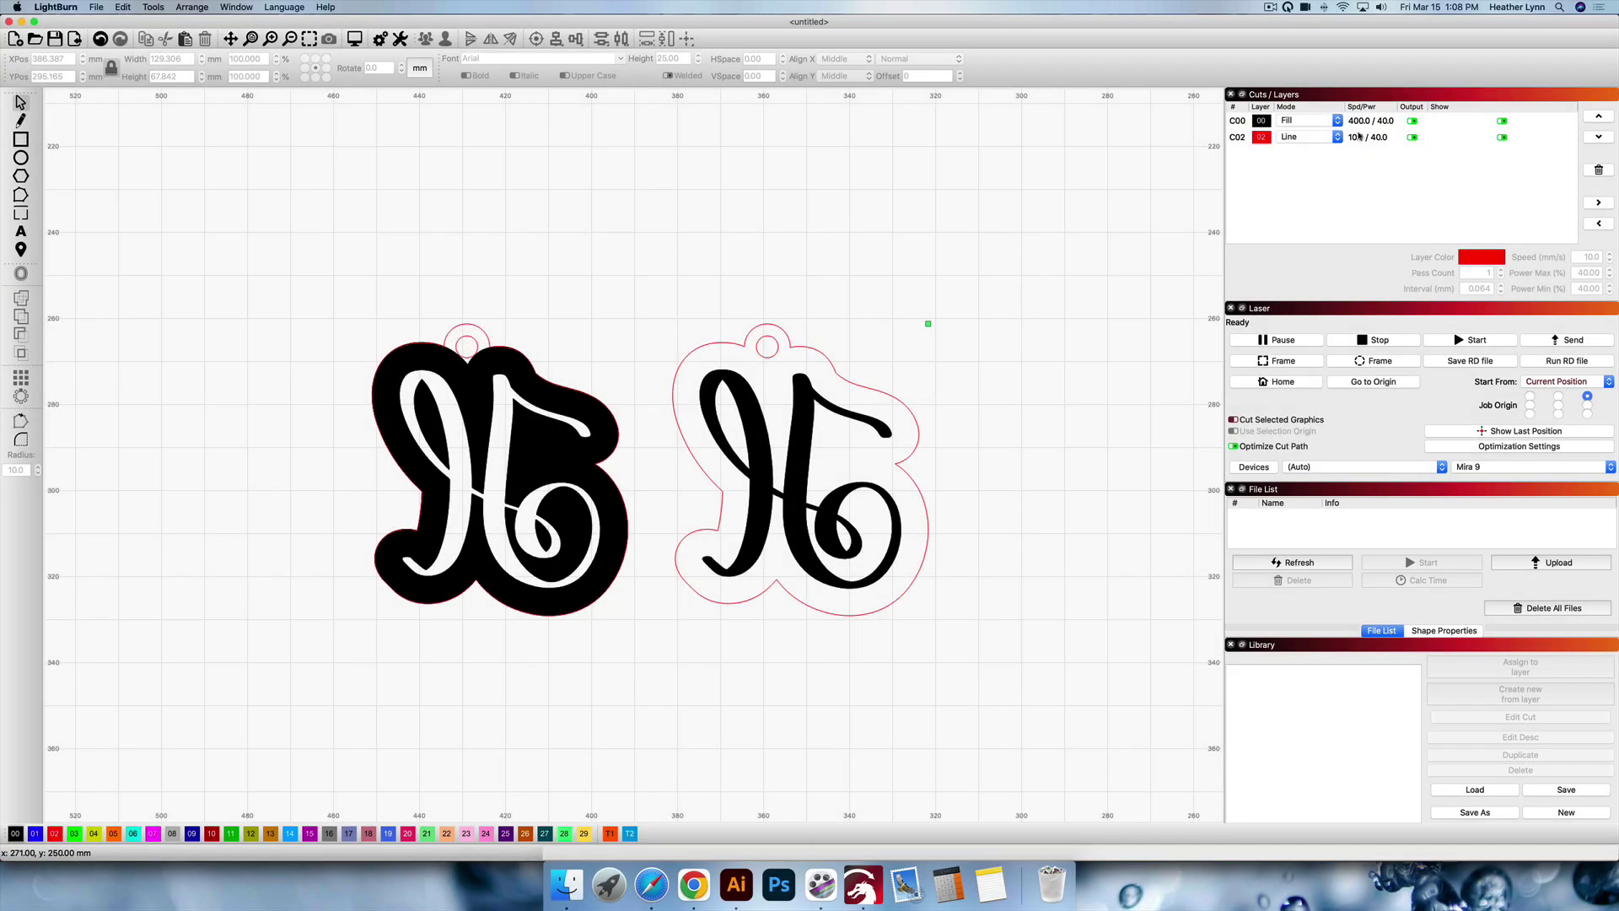
Open the Cut Settings Editor from layer C00, then view the C02 Line layer's settings
{"action": "double_click", "coordinate": [1370, 121]}
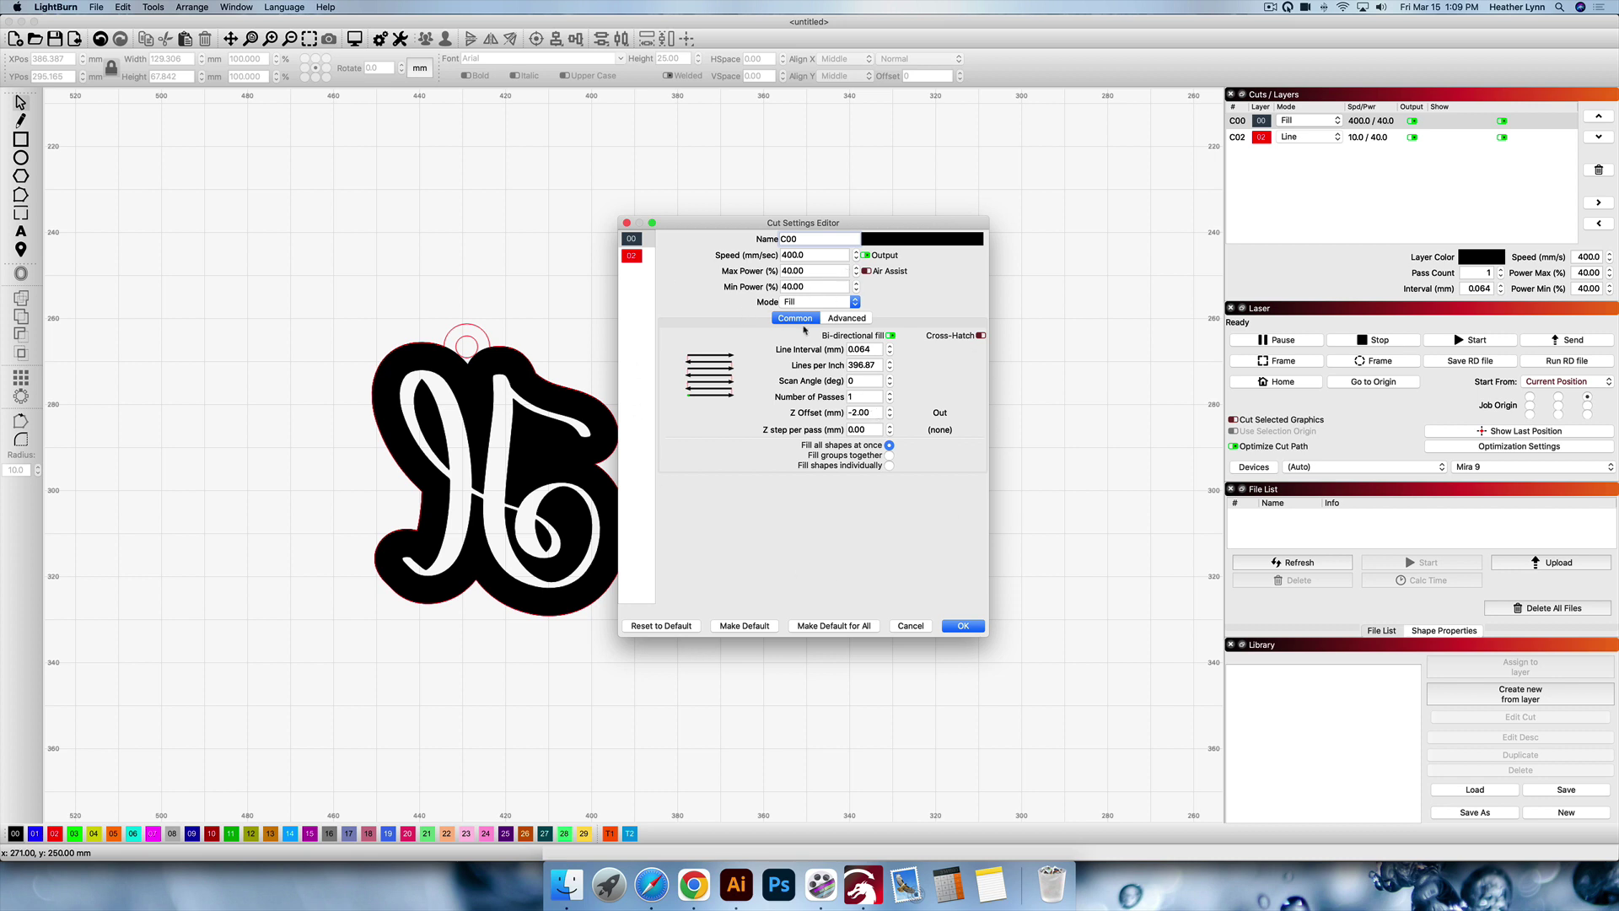
{"action": "left_click", "coordinate": [633, 257]}
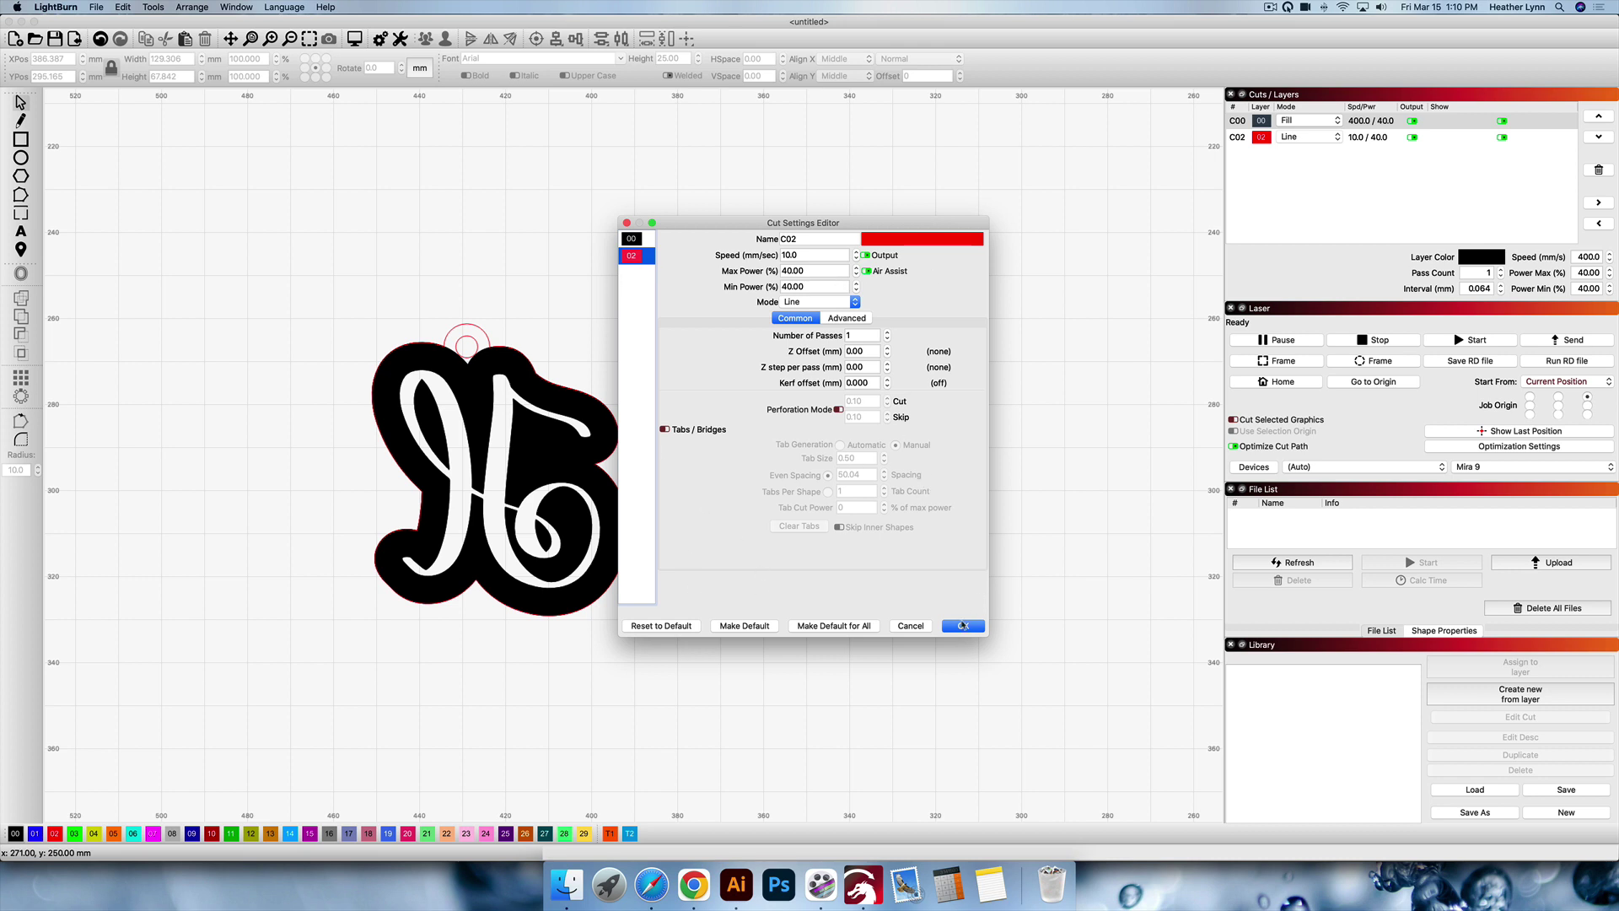
Confirm the Cut Settings Editor and open the Mira 9 Device Settings
{"action": "left_click", "coordinate": [962, 626]}
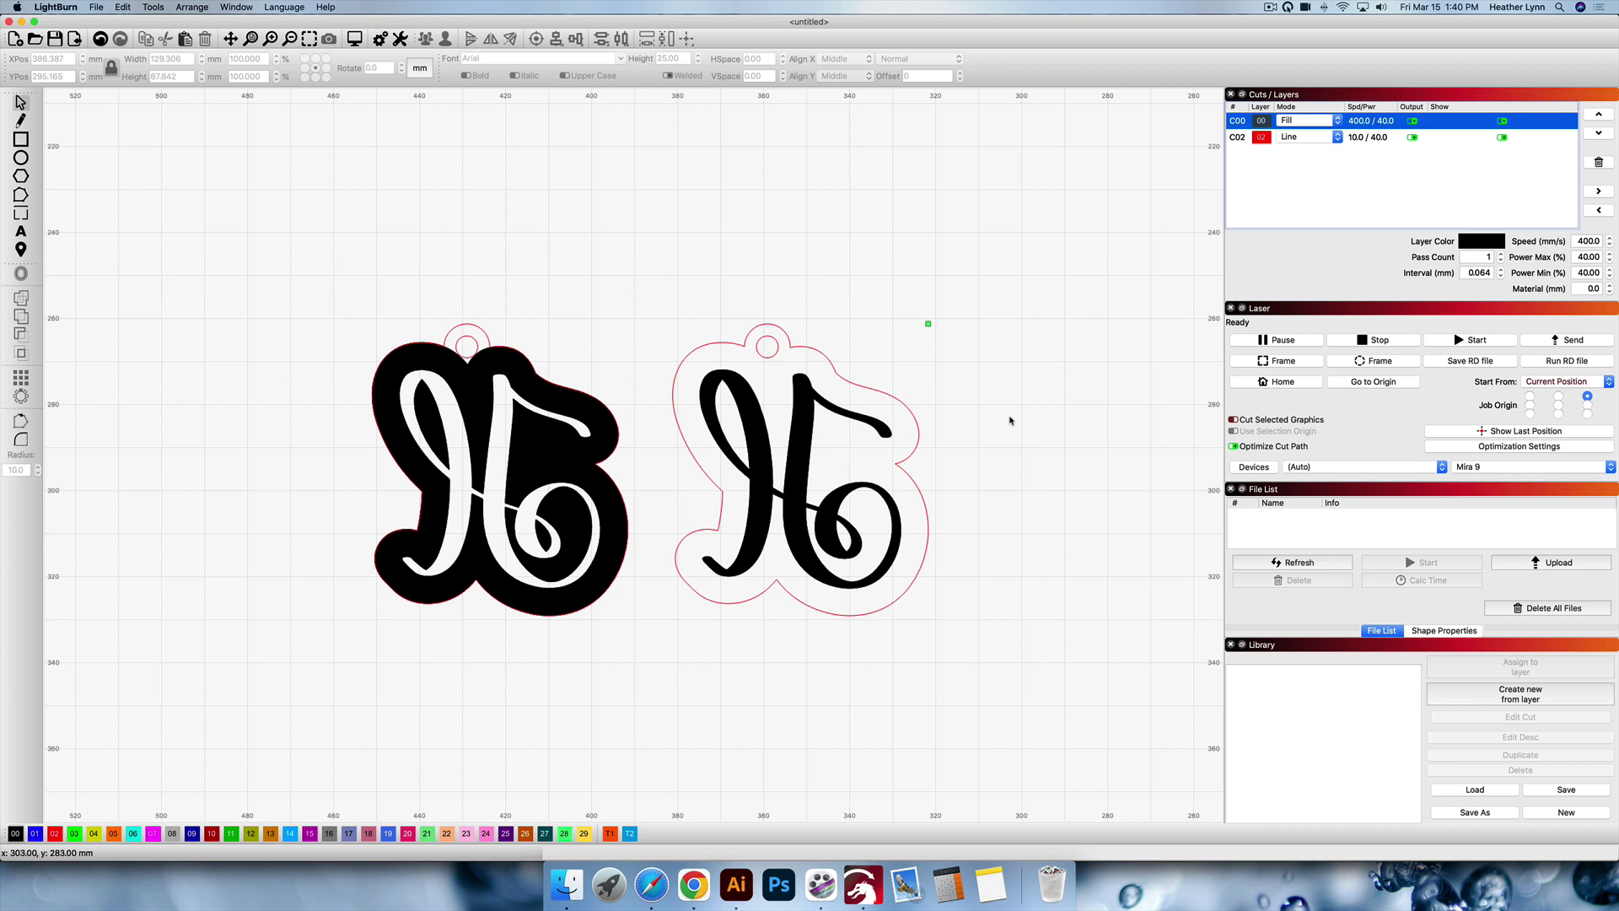
{"action": "scroll", "coordinate": [1008, 420], "scroll_direction": "down", "scroll_amount": 1}
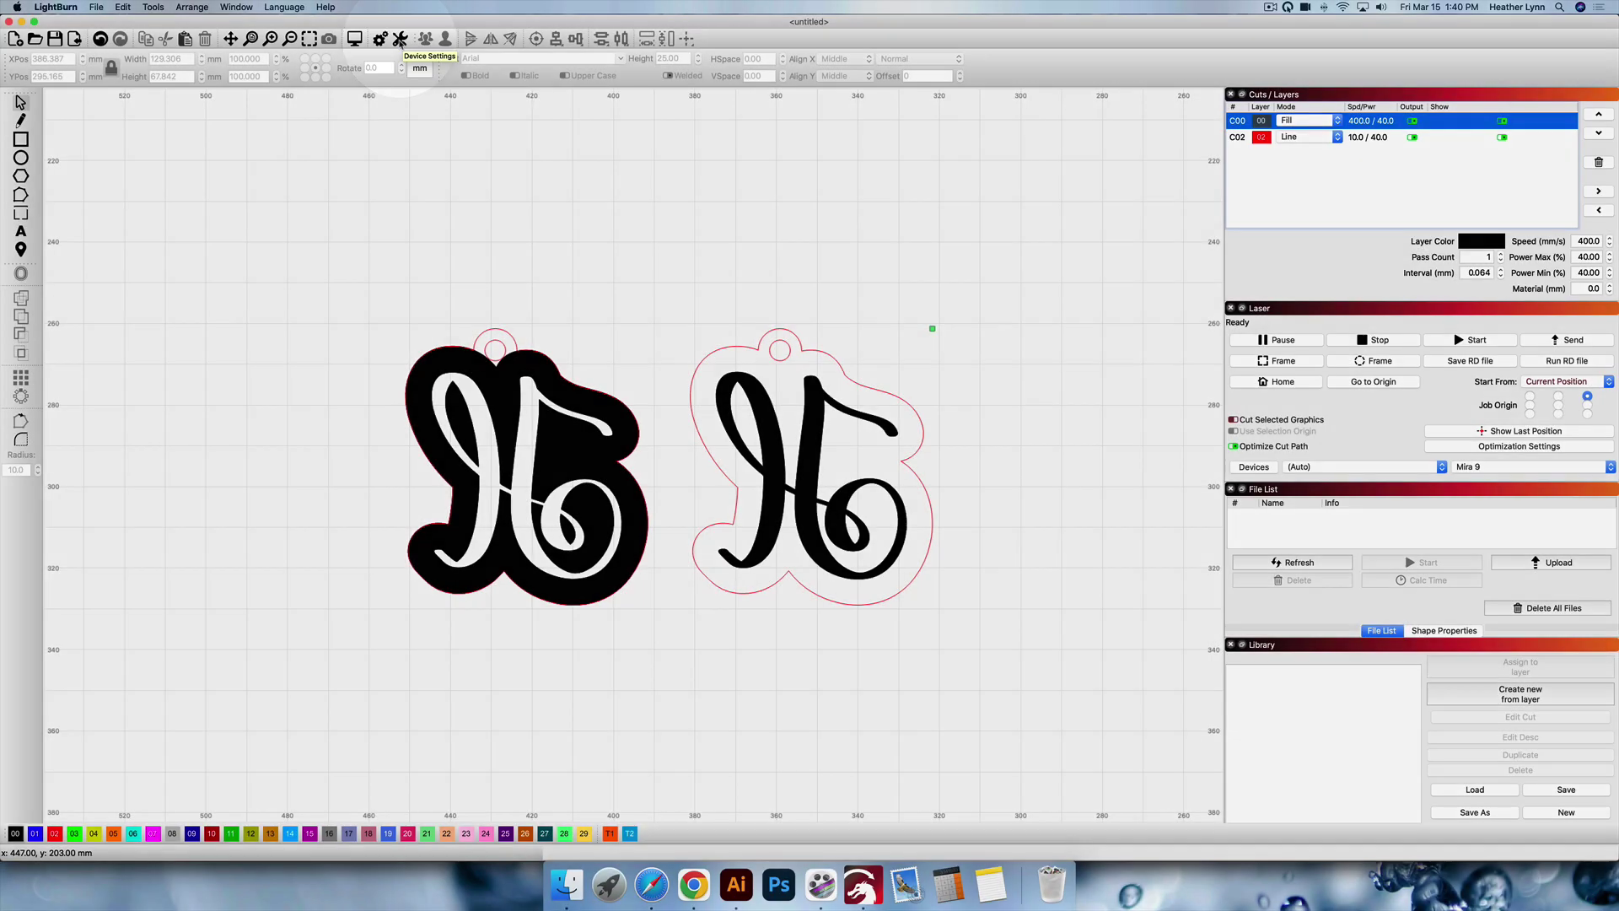
{"action": "left_click", "coordinate": [399, 40]}
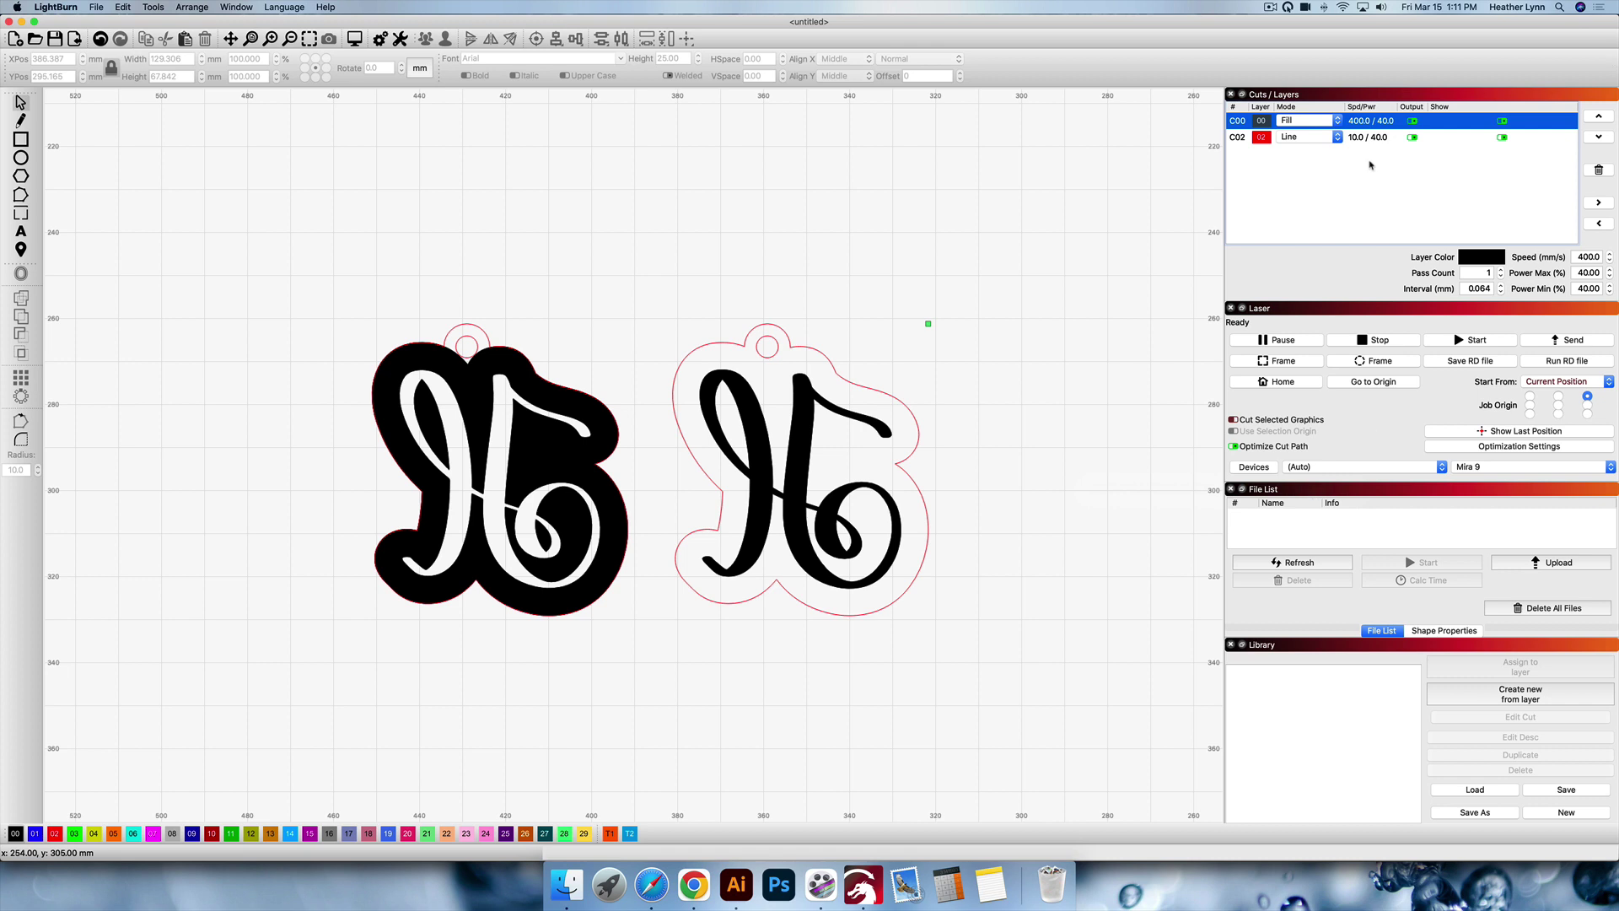
Send the keychain job to the laser, then dismiss the file-transfer-failed and laser communication errors
{"action": "left_click", "coordinate": [1555, 344]}
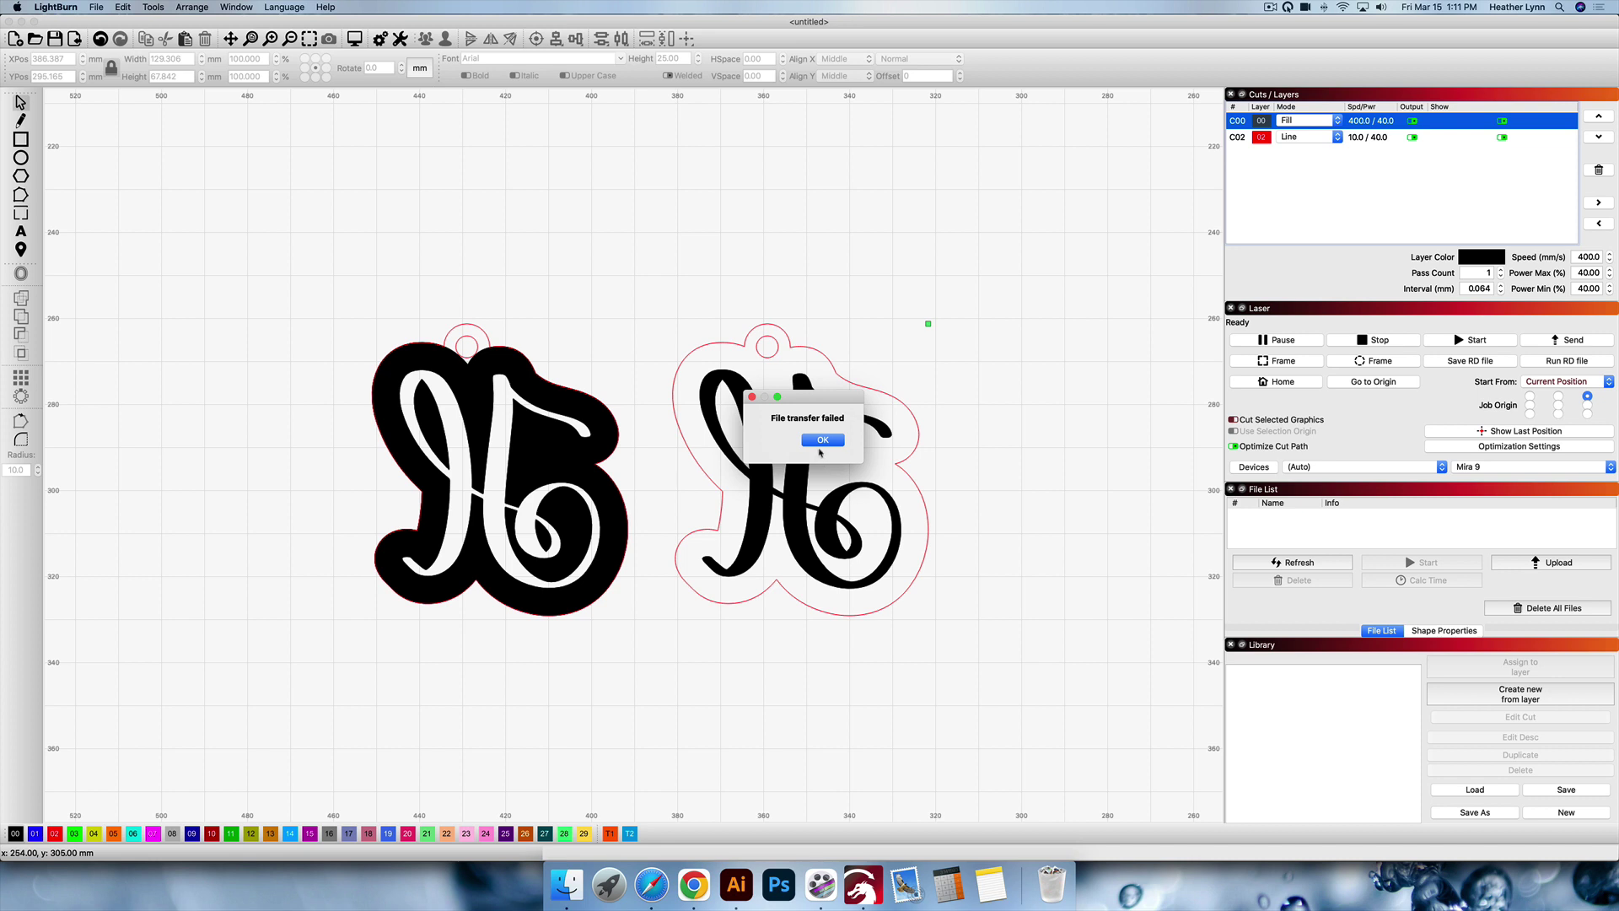
{"action": "left_click", "coordinate": [822, 440]}
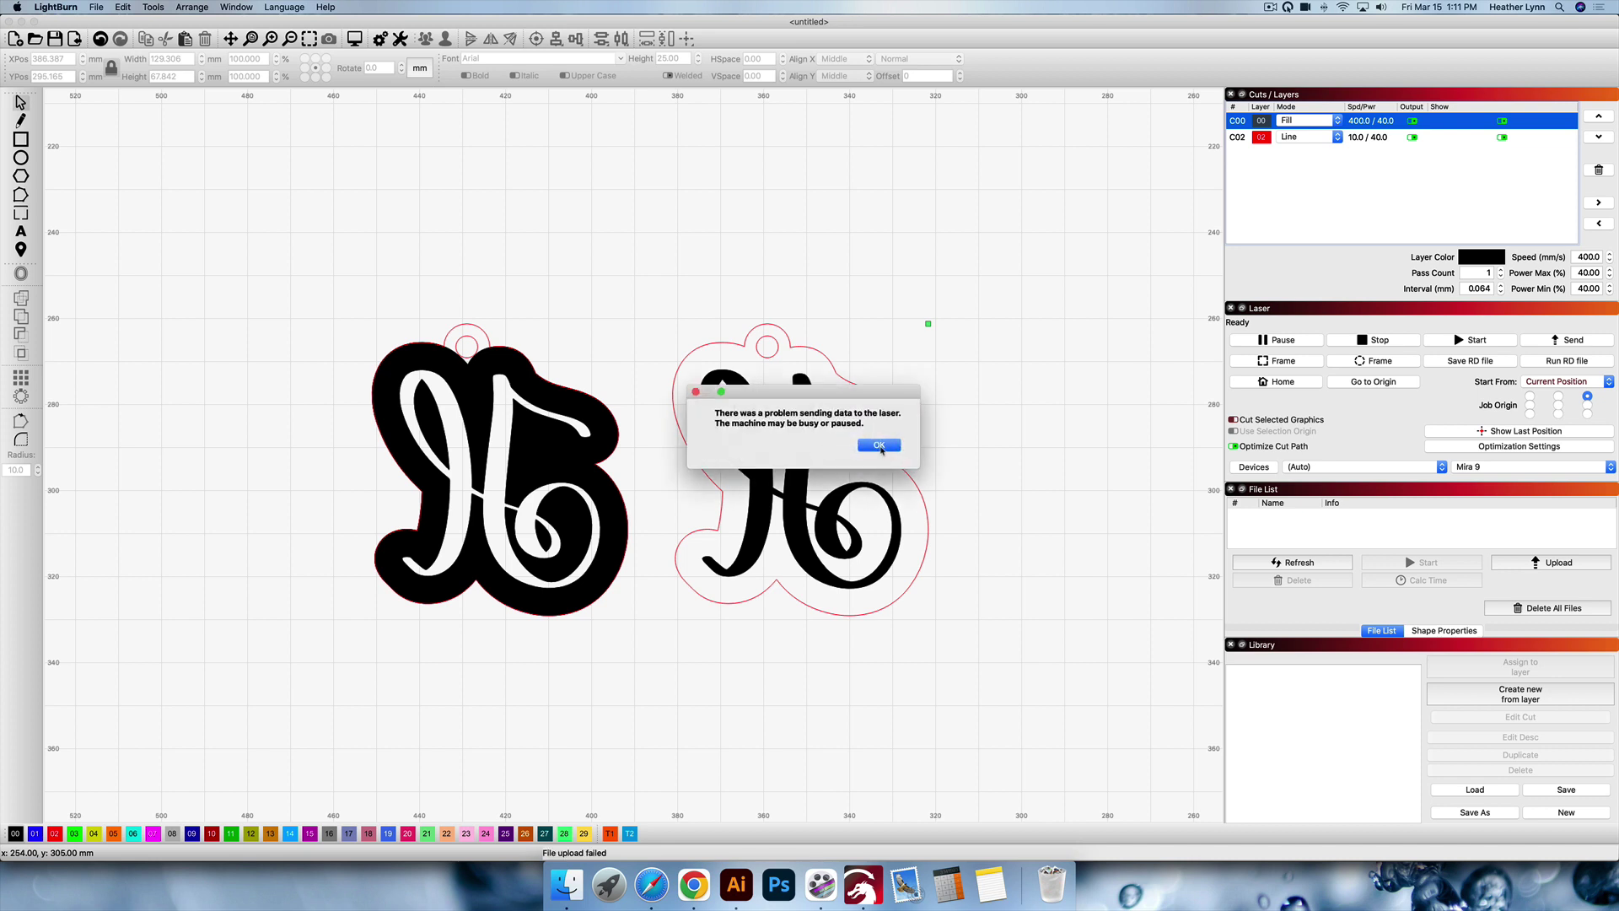
{"action": "left_click", "coordinate": [889, 452]}
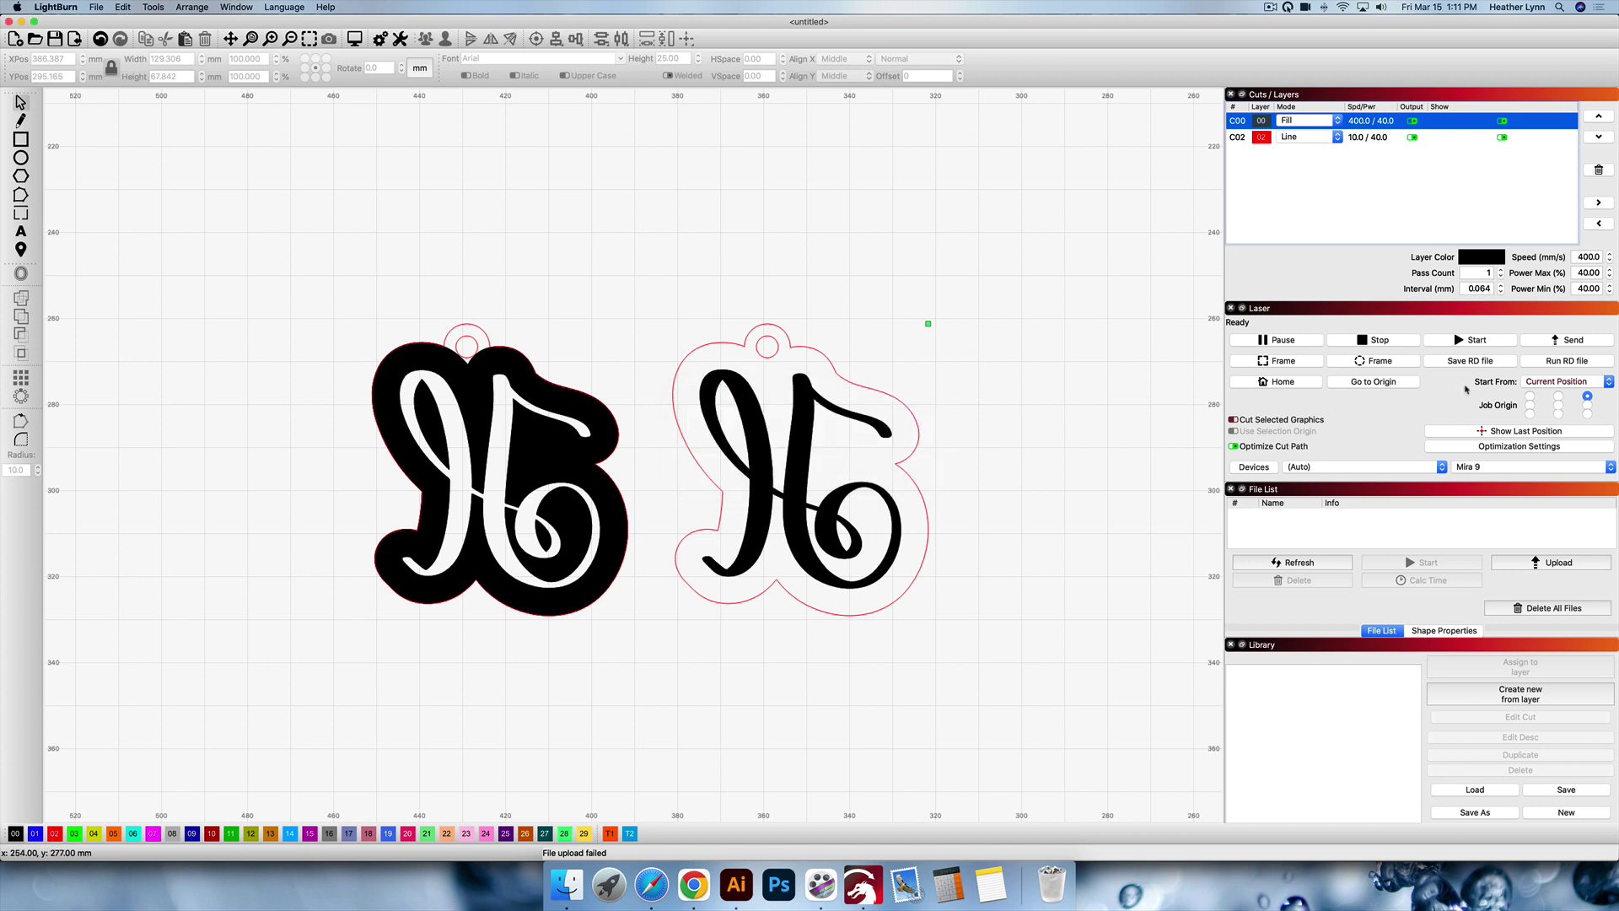